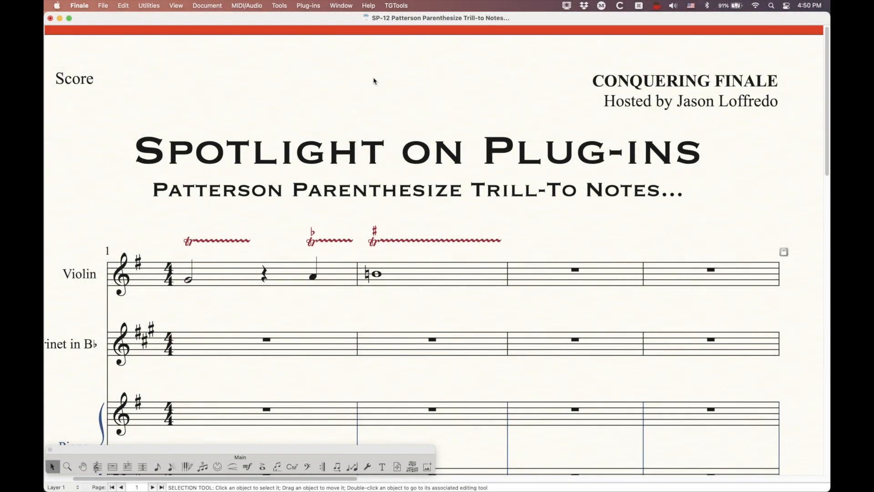
click(310, 5)
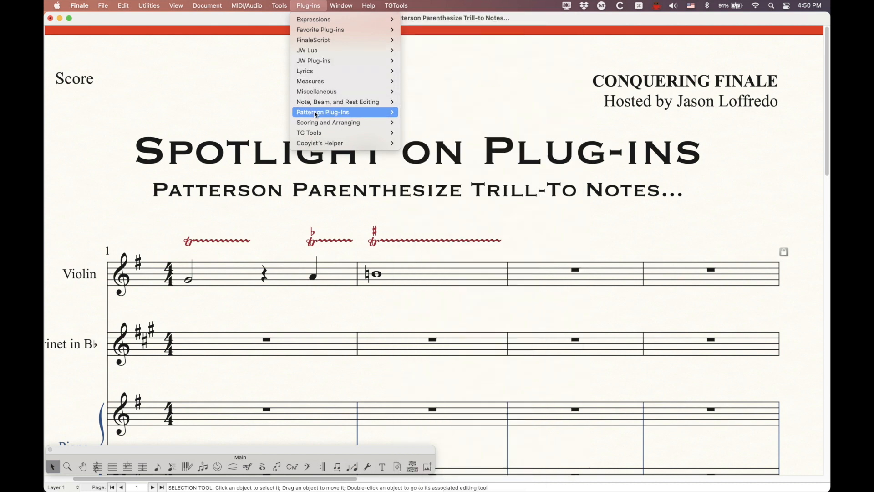
mouse_move(324, 114)
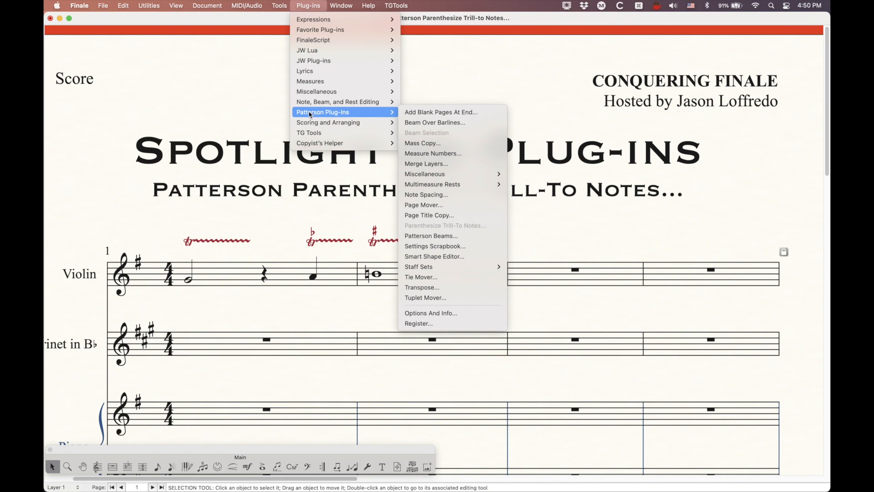
click(301, 3)
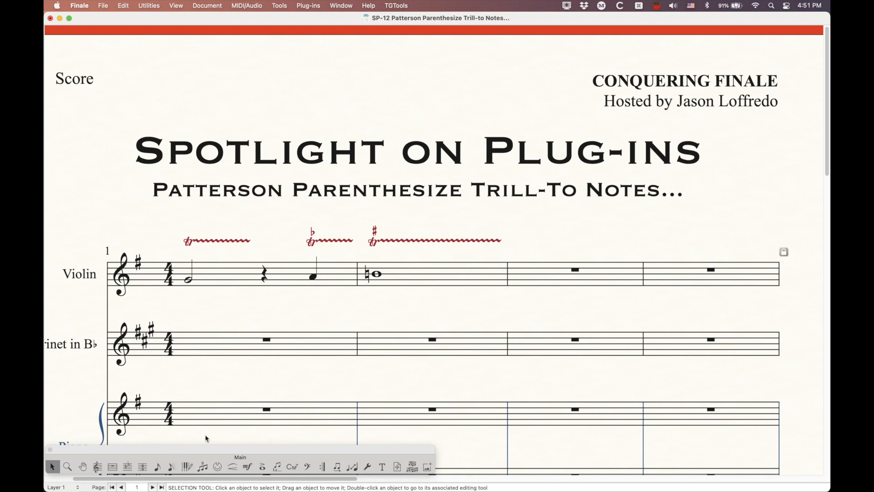
- Enter an eighth grace-note A, half-note G, quarter rest, eighth grace-note B-flat and quarter-note A in the violin's third measure with Speedy Entry
click(171, 467)
click(540, 267)
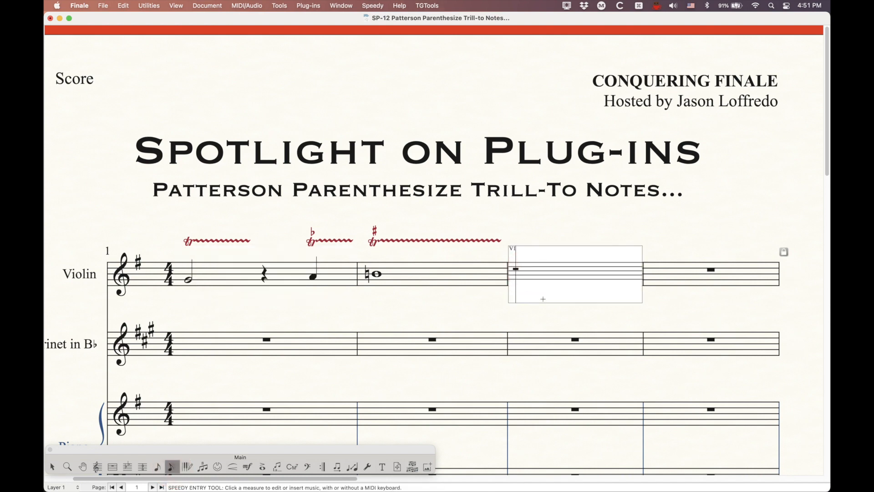
key(4)
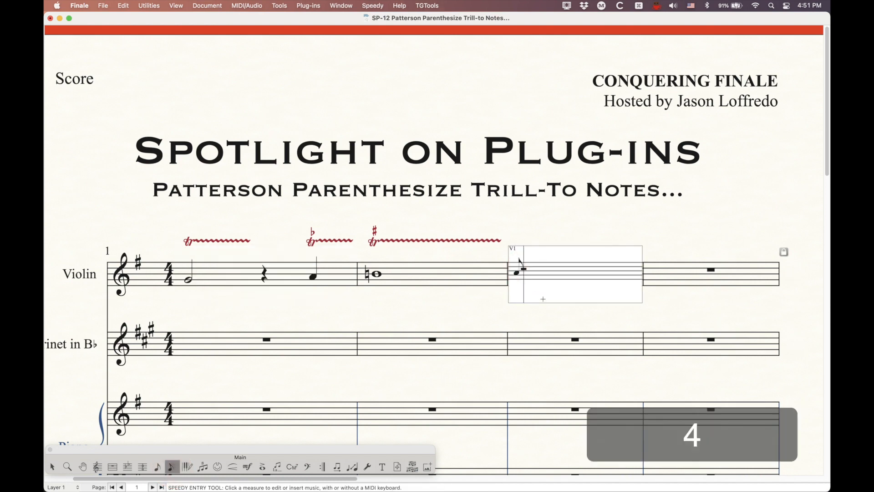
key(g)
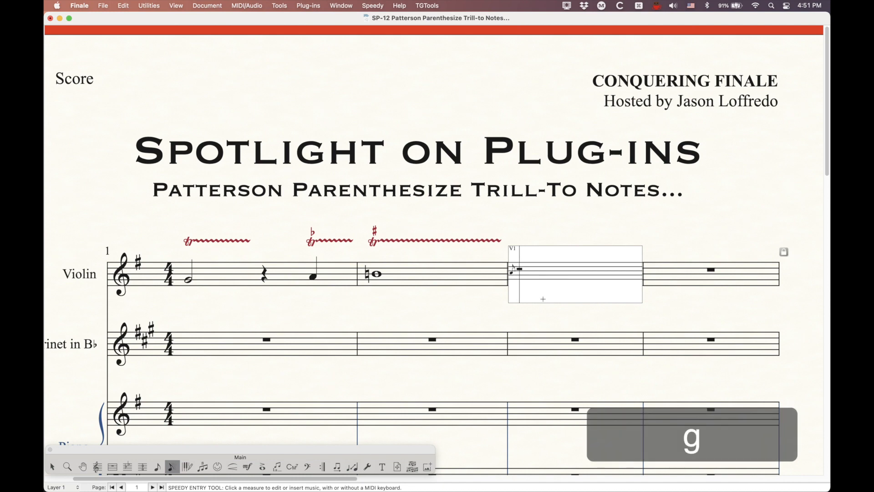
key(6)
key(5)
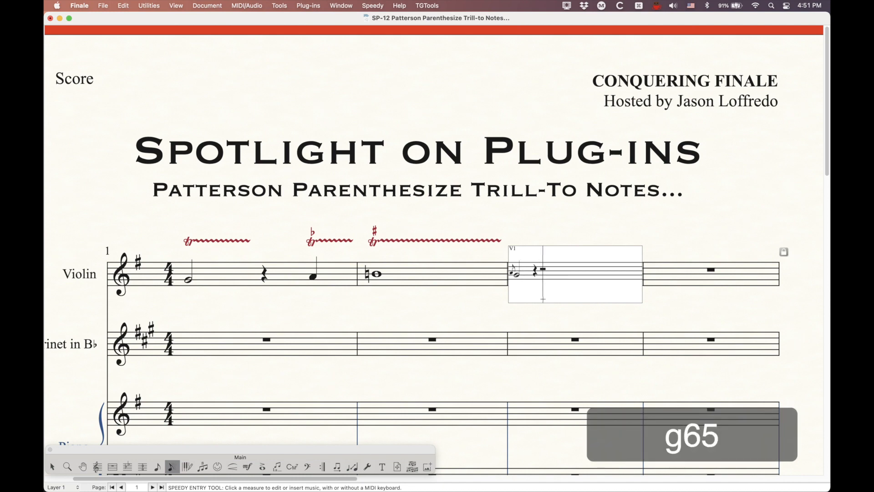
key(4)
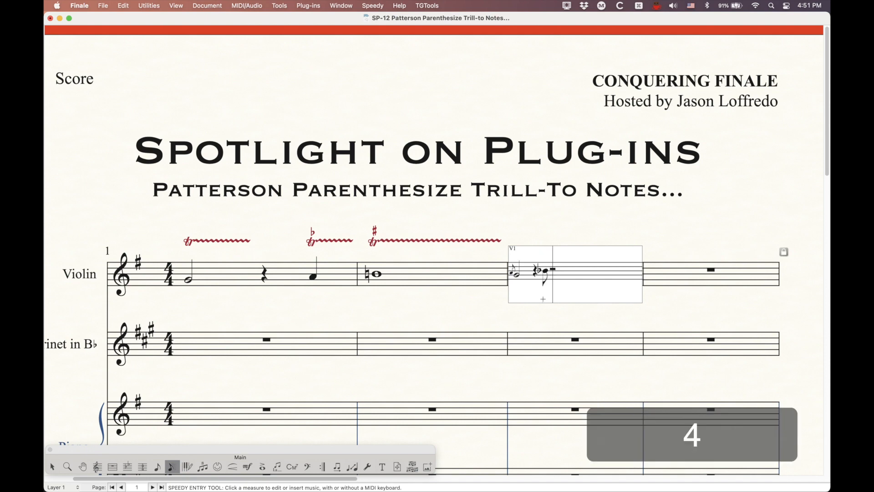
key(g)
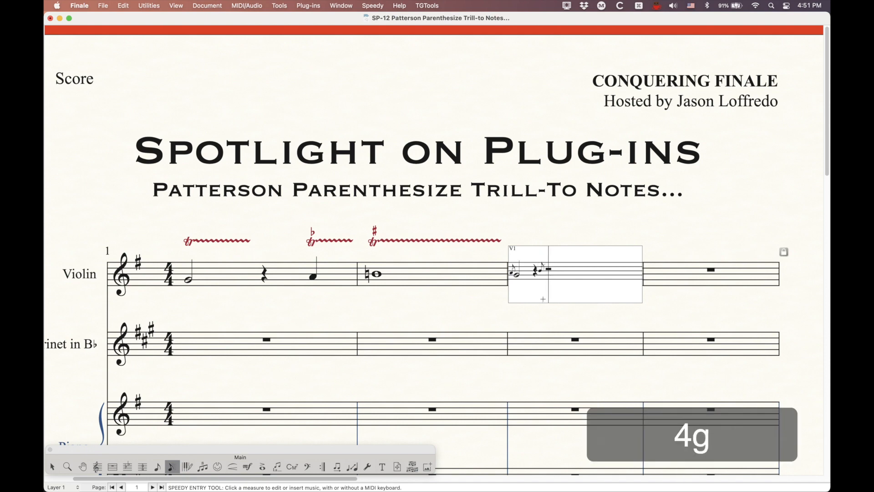
key(5)
- Enter an eighth grace-note C-sharp and a whole-note B in the violin's fourth measure and leave Speedy Entry
key(4)
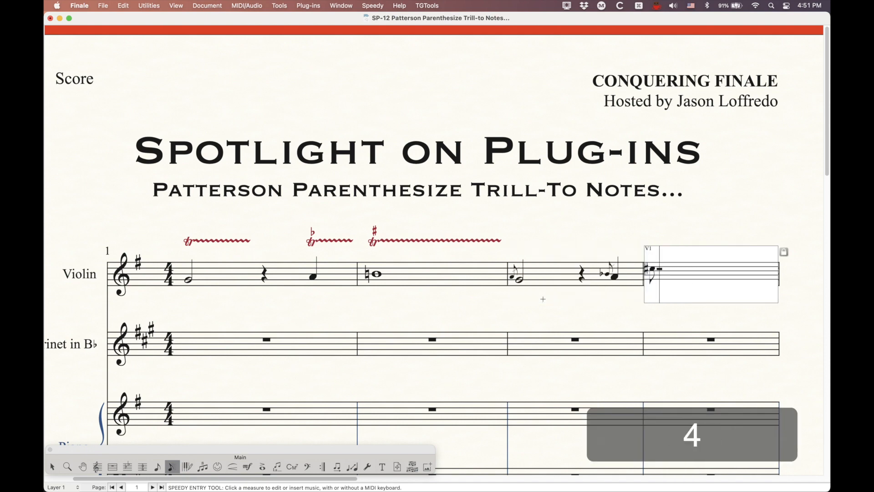
key(g)
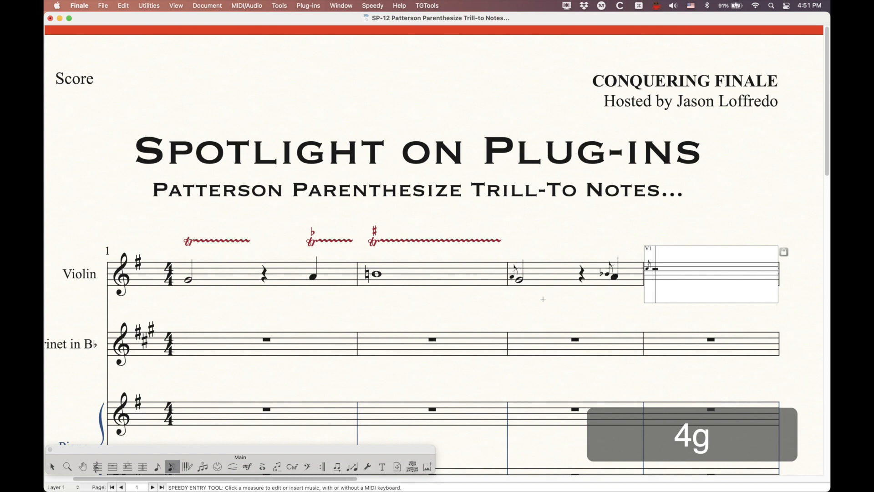
key(7)
click(508, 325)
scroll(508, 325, up, 5)
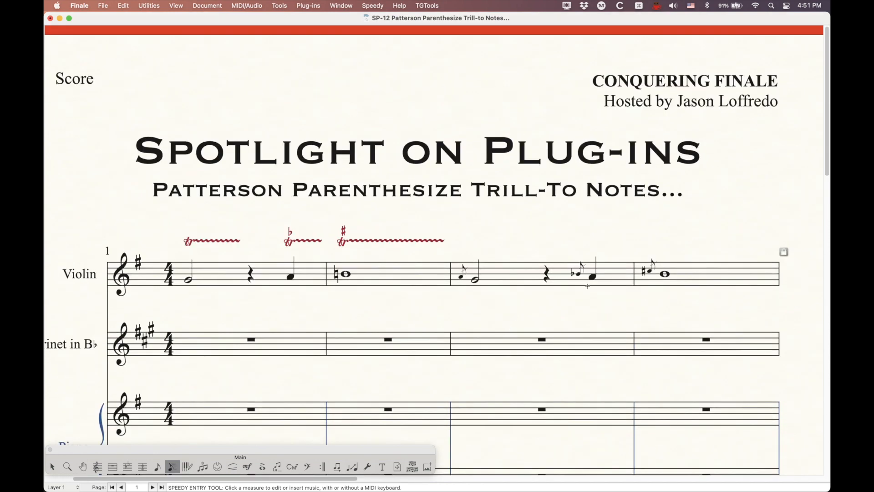
key(Escape)
- Copy only the smart shapes assigned to beats and notes from violin measures 1–2 onto measures 3–4
click(234, 279)
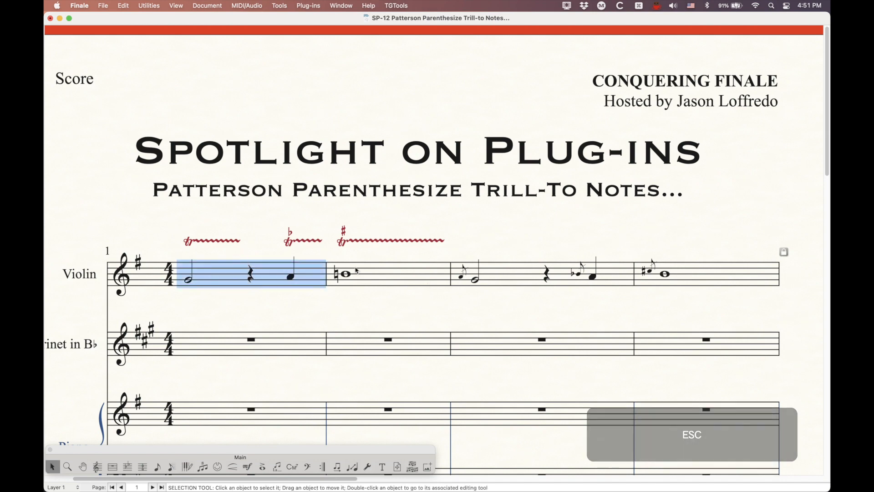
shift+click(356, 271)
right_click(234, 269)
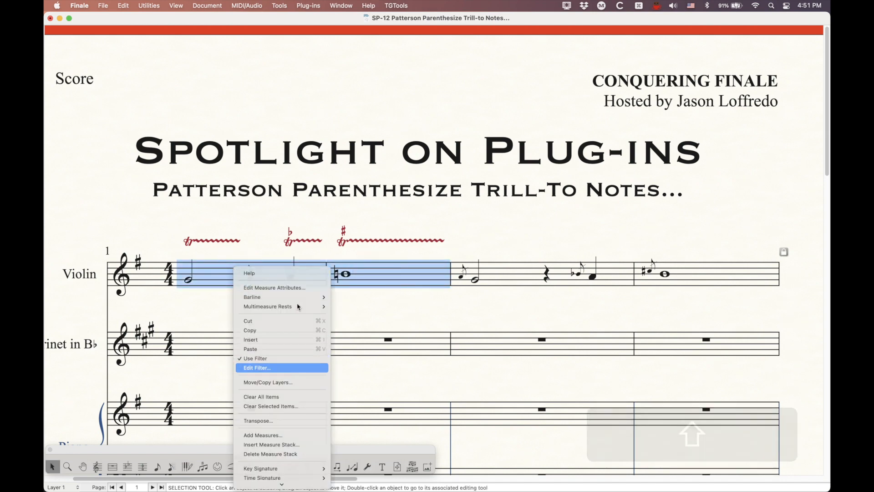
click(264, 367)
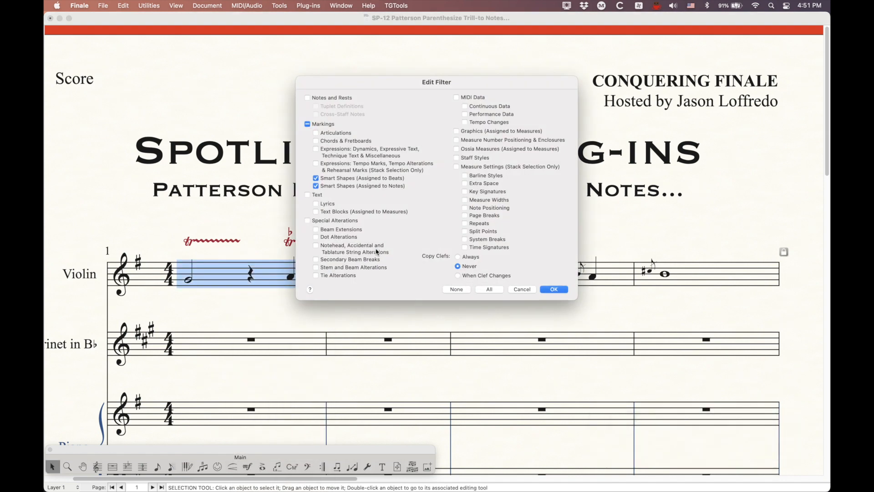
click(557, 289)
alt+click(482, 278)
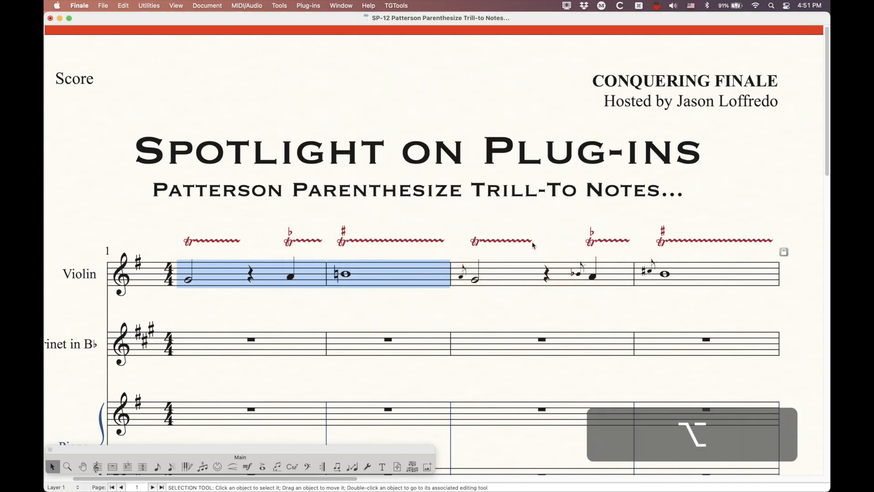
click(446, 214)
- Select violin measures 3–4 and open the Patterson Parenthesize Trill-To Notes plug-in for them
scroll(453, 328, right, 4)
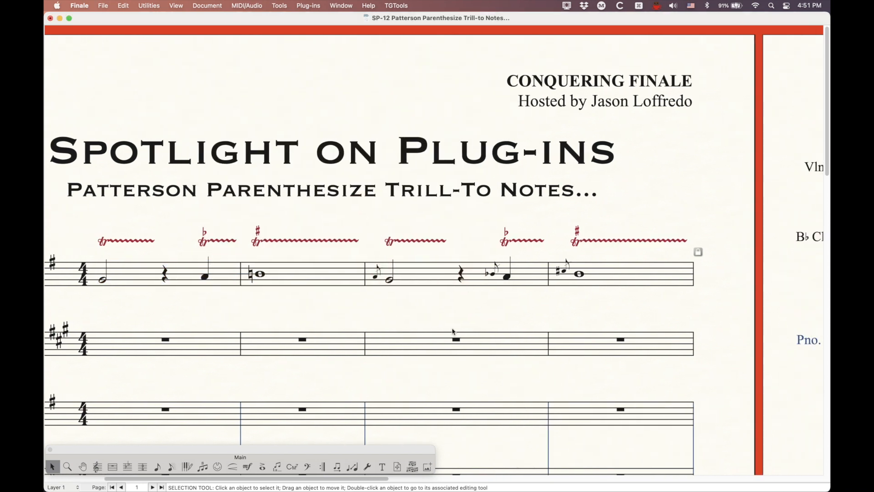
click(432, 272)
shift+click(664, 277)
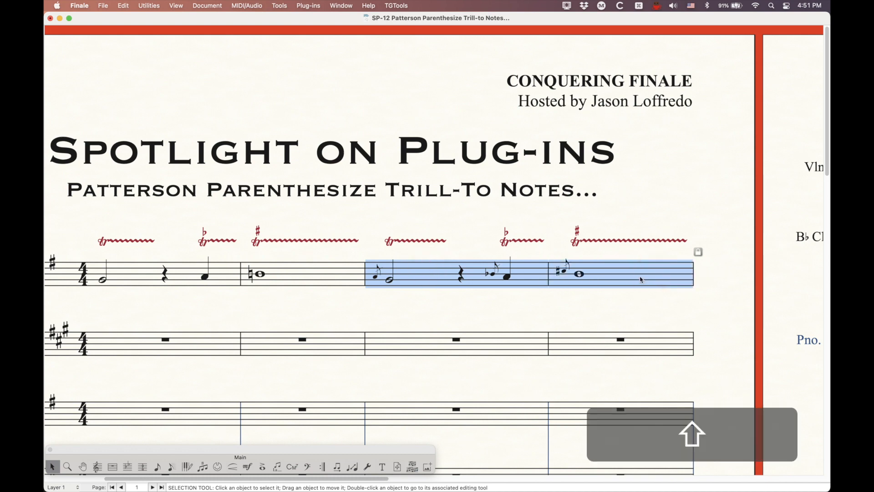
click(314, 4)
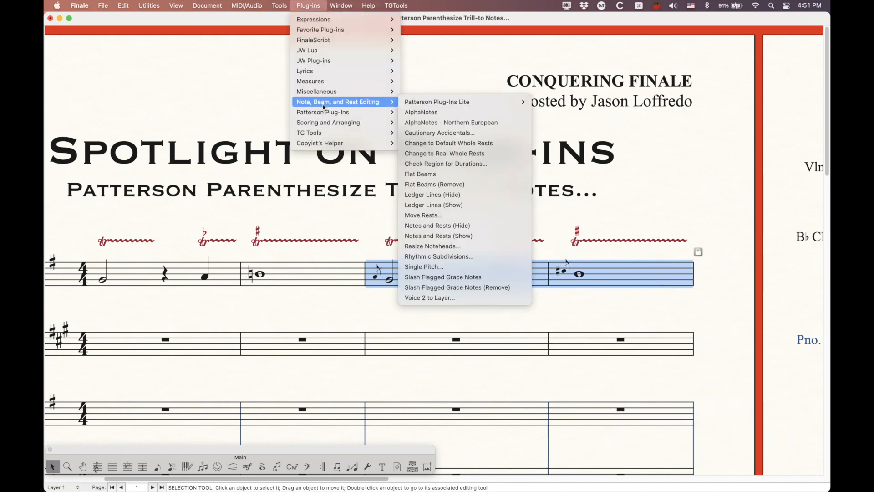
mouse_move(389, 117)
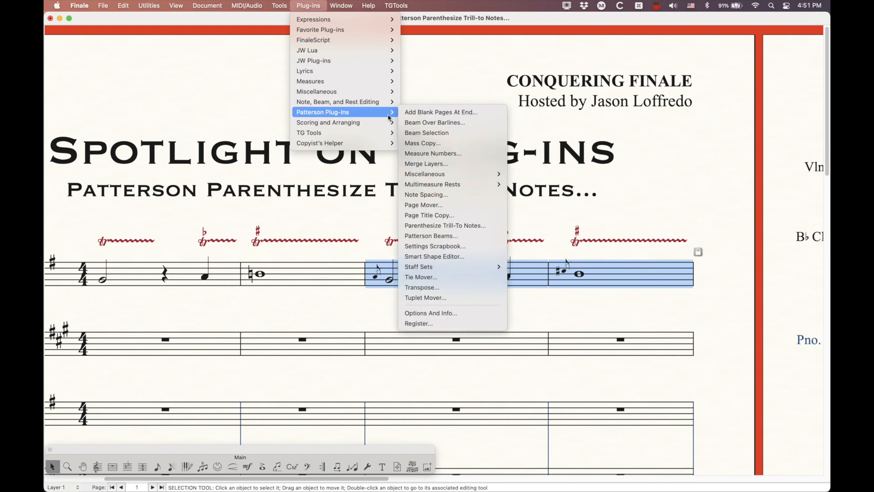
click(463, 225)
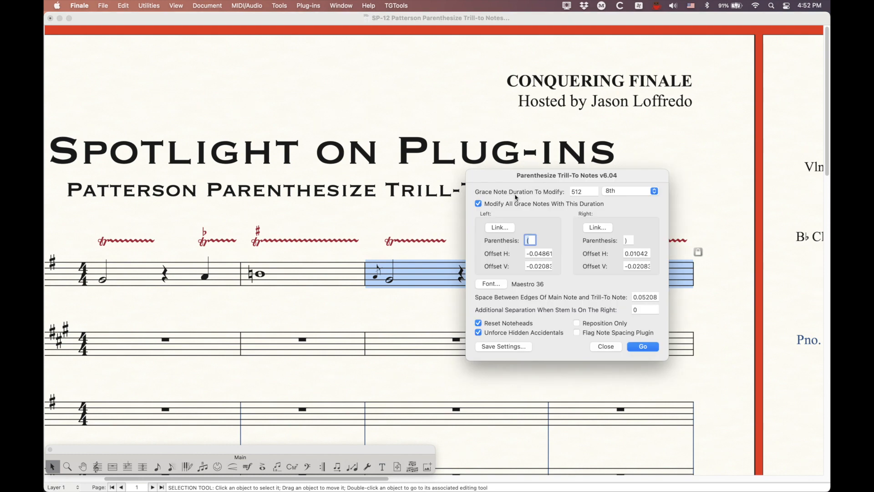
- Turn off Unforce Hidden Accidentals and Modify All Grace Notes With This Duration, and move the dialog clear of the selected measures
drag(536, 177, 419, 146)
click(362, 300)
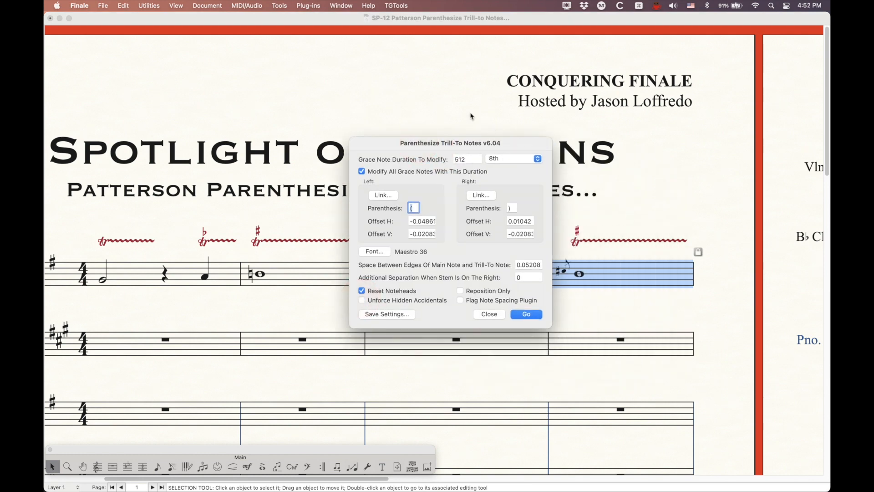
click(362, 172)
drag(491, 139, 493, 132)
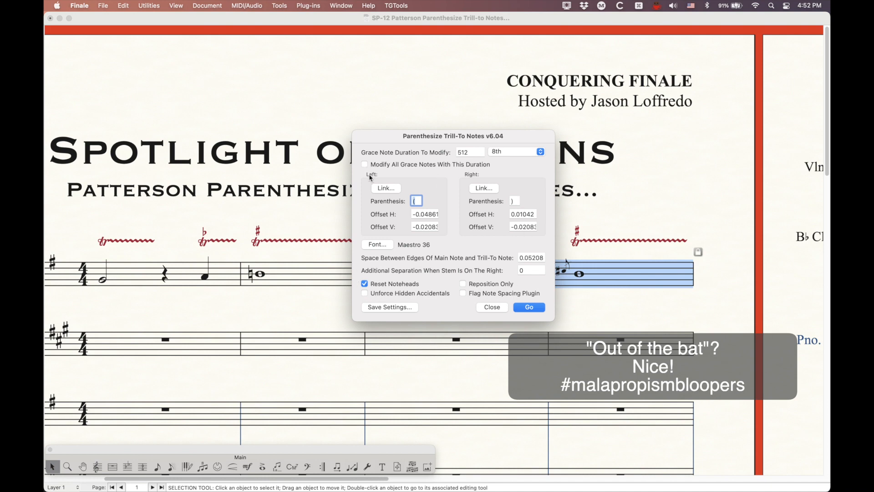
drag(394, 137, 170, 123)
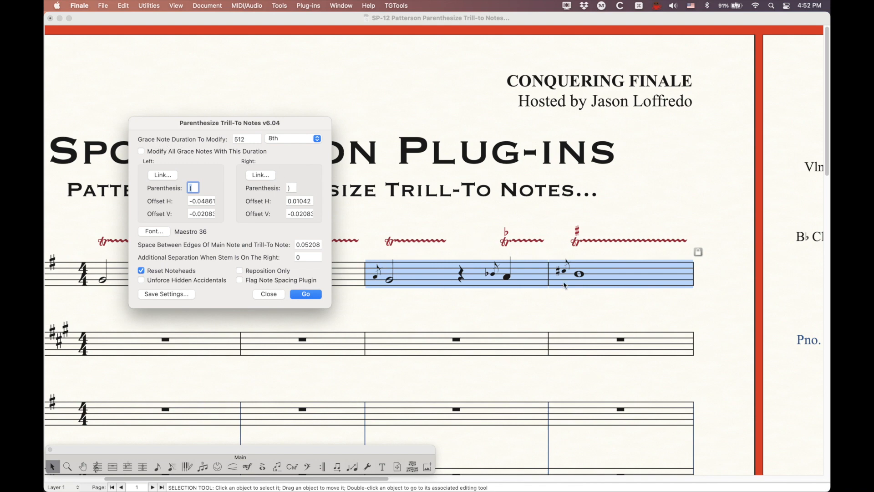
click(275, 139)
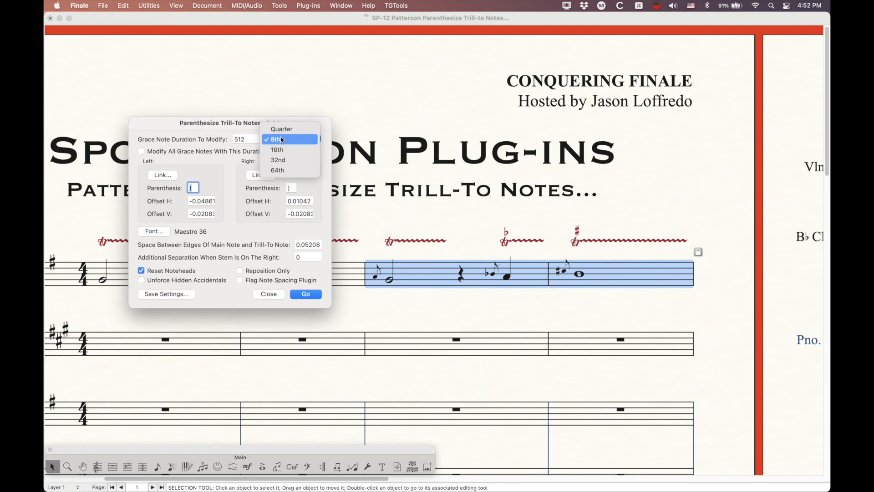
click(186, 133)
drag(248, 141, 210, 140)
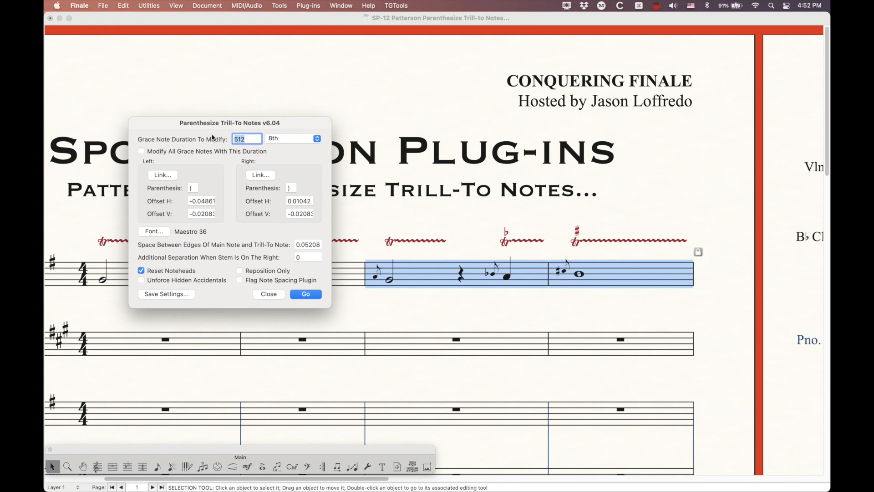
drag(172, 123, 183, 129)
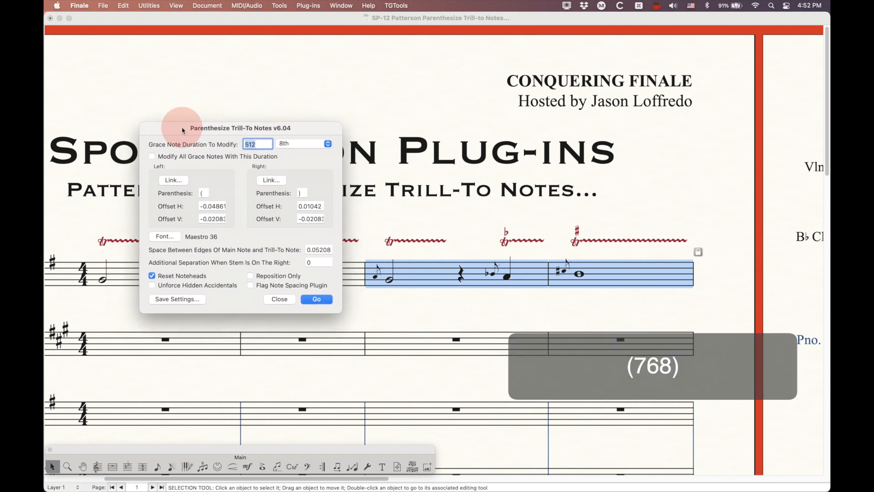
click(292, 144)
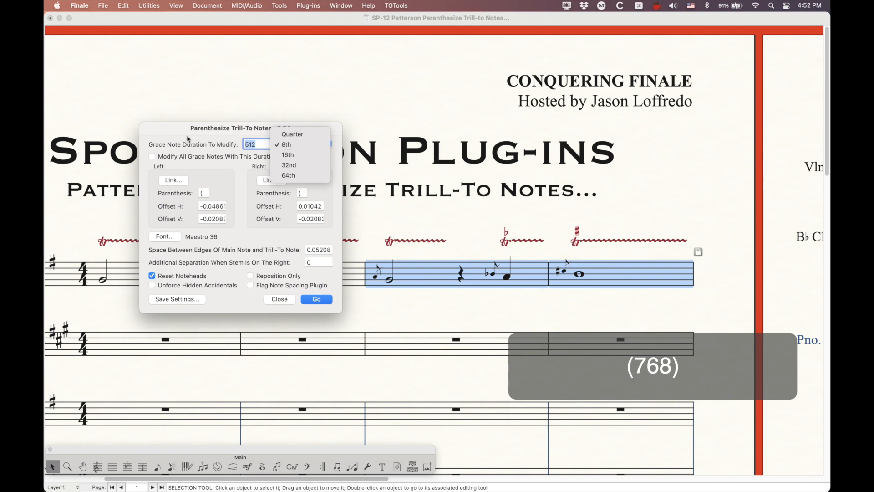
click(297, 262)
- Run Parenthesize Trill-To Notes on the selected measures, accepting the new 'Pat Plug-In Data' expression category, and move the dialog off the subtitle
click(317, 299)
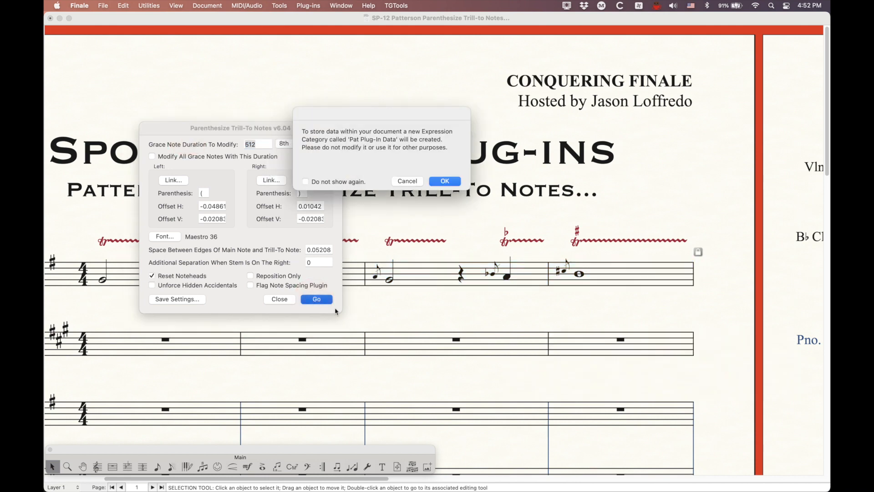
drag(364, 117, 412, 108)
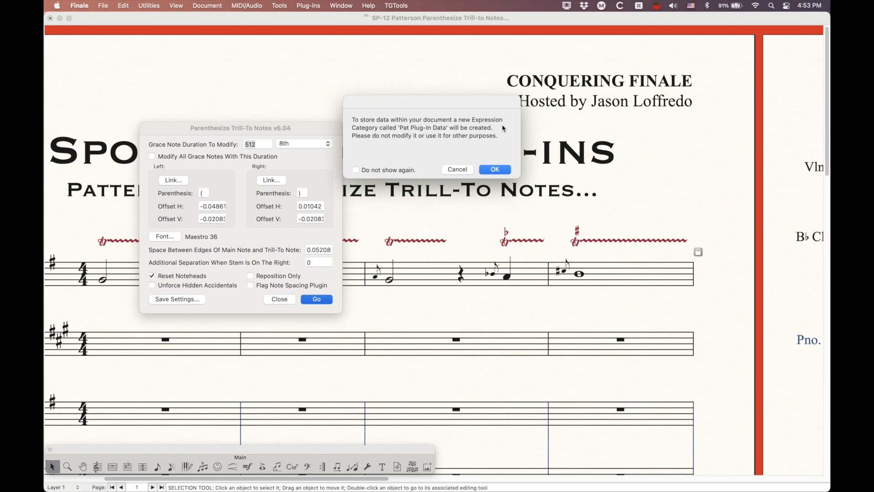
click(453, 105)
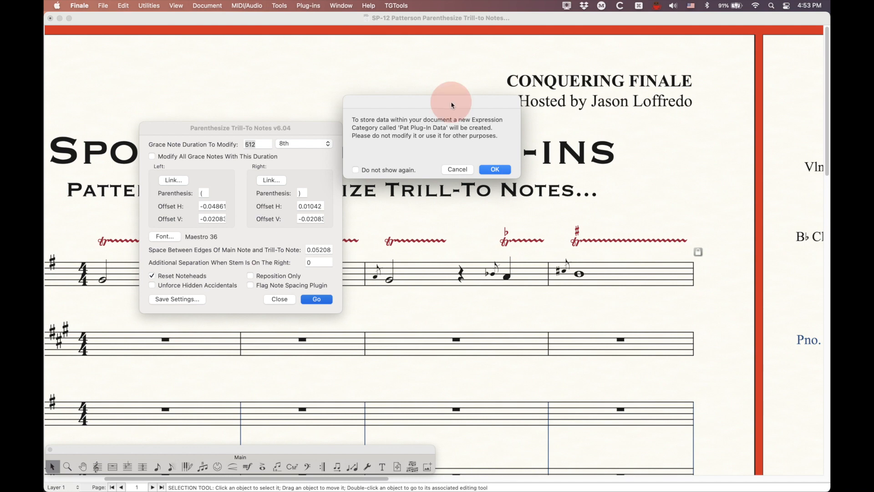
drag(452, 105, 452, 100)
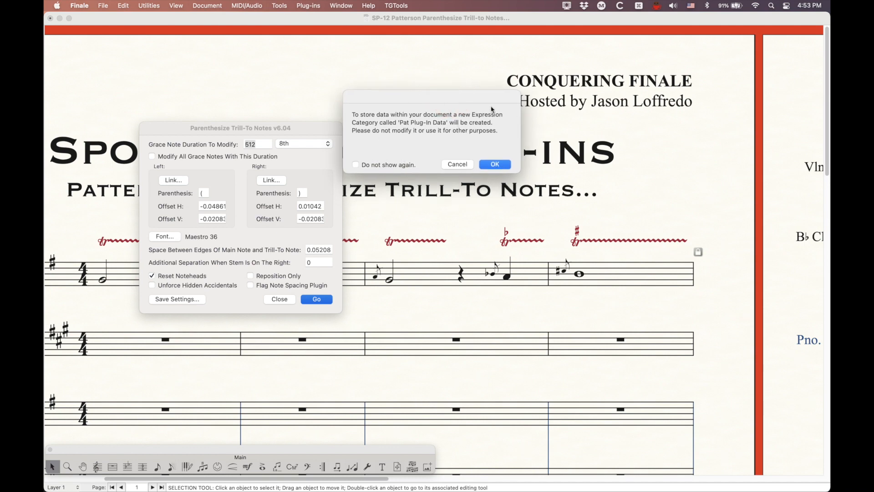
click(496, 165)
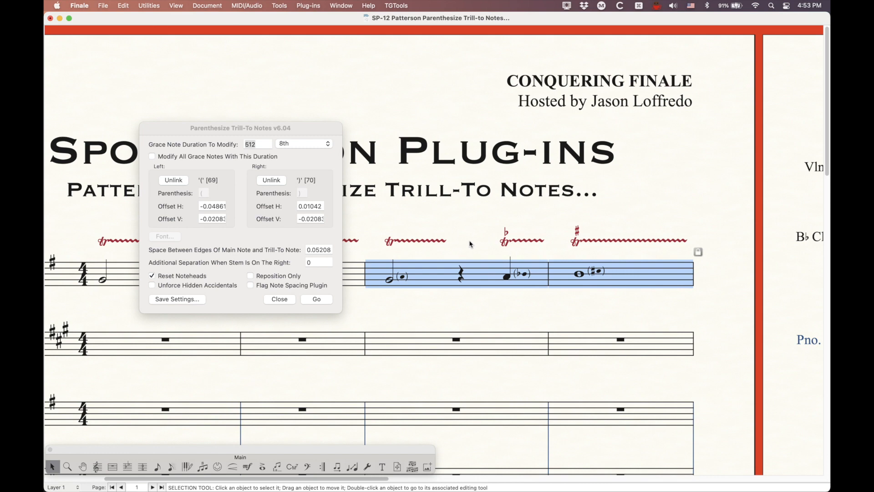
drag(238, 128, 236, 208)
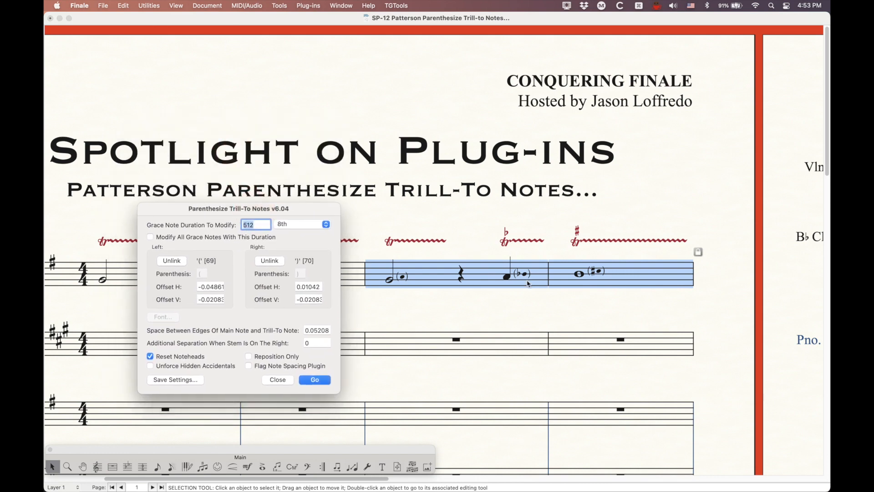
click(383, 226)
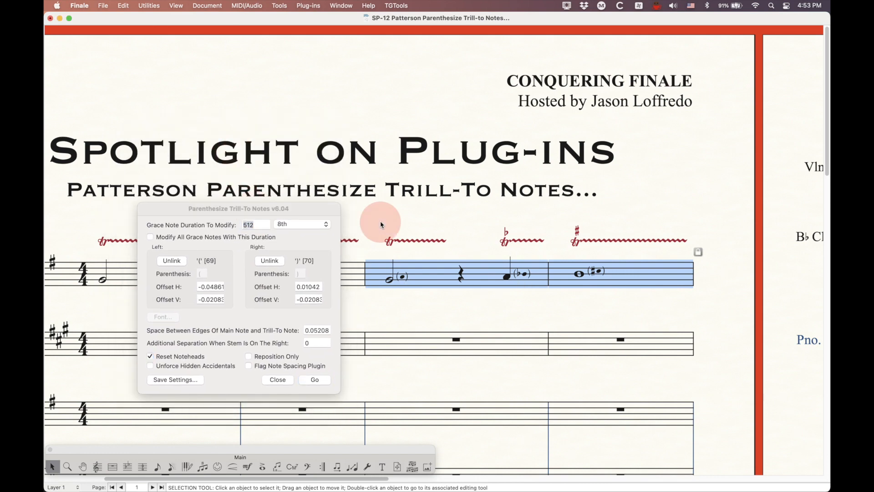
- Apply note spacing to measures 3–4 across all staves and clear the selection
click(377, 224)
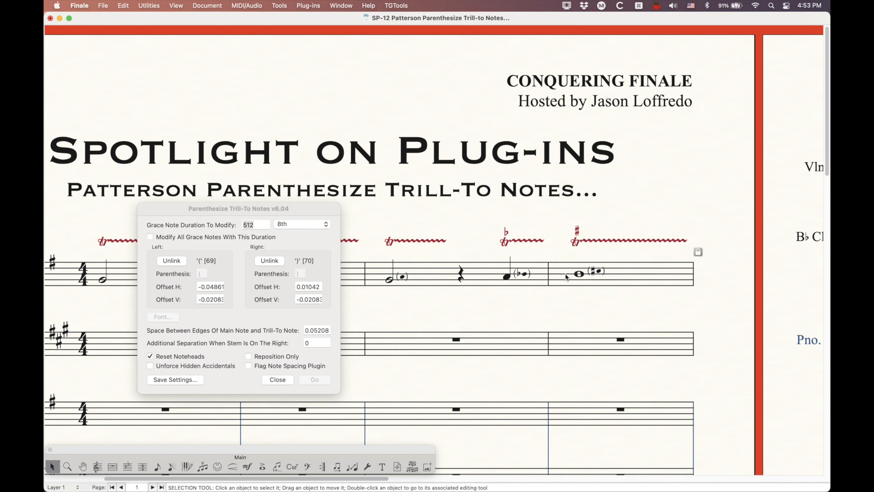
click(484, 273)
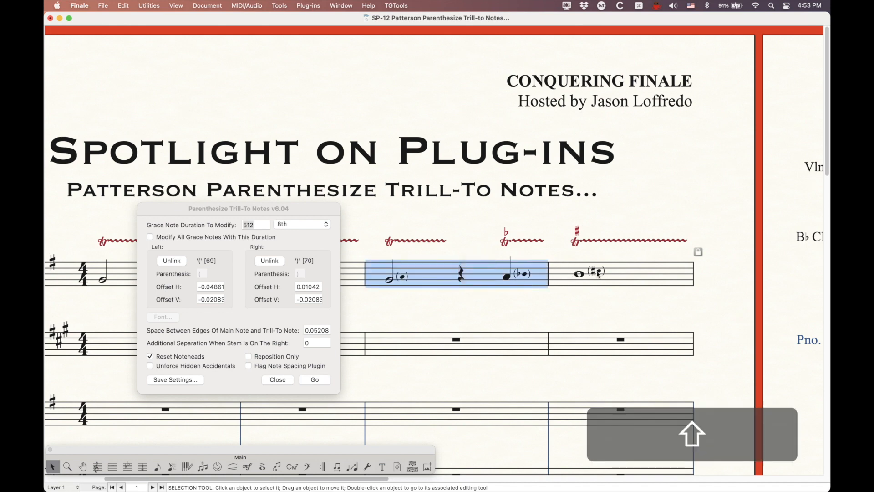
shift+click(614, 275)
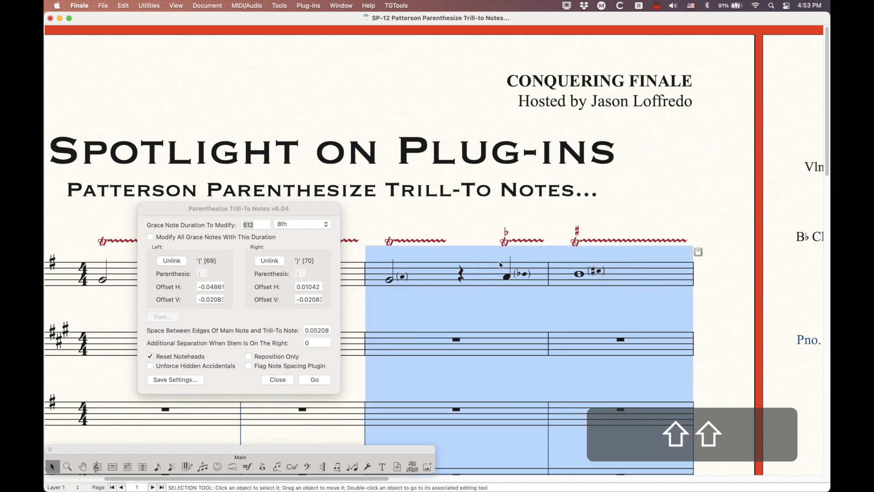
key(4)
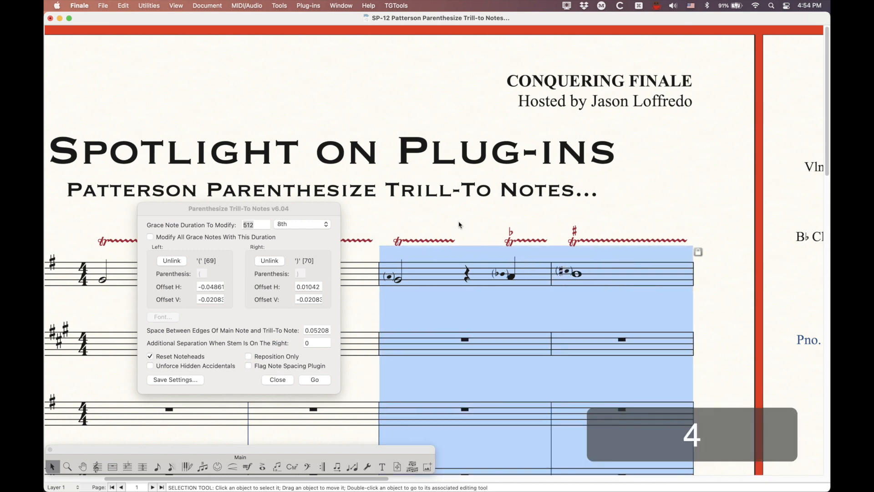
click(439, 222)
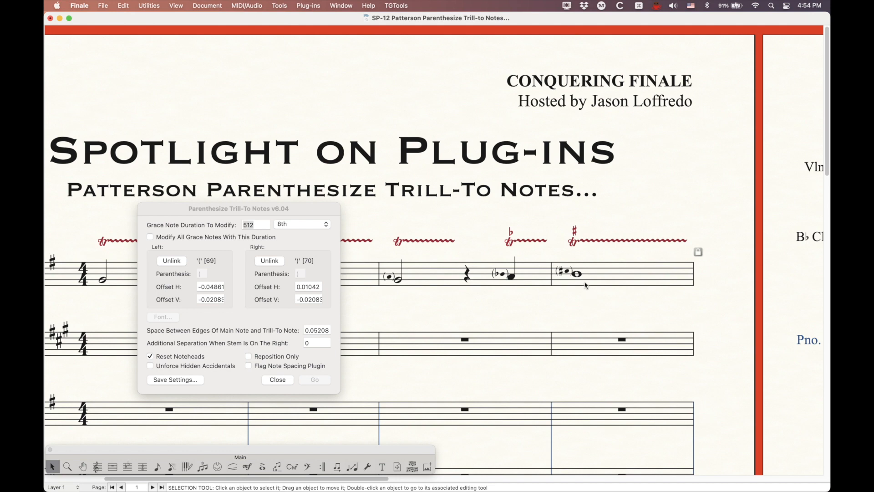
- Clear the contents of violin measures 3–4
key(super)
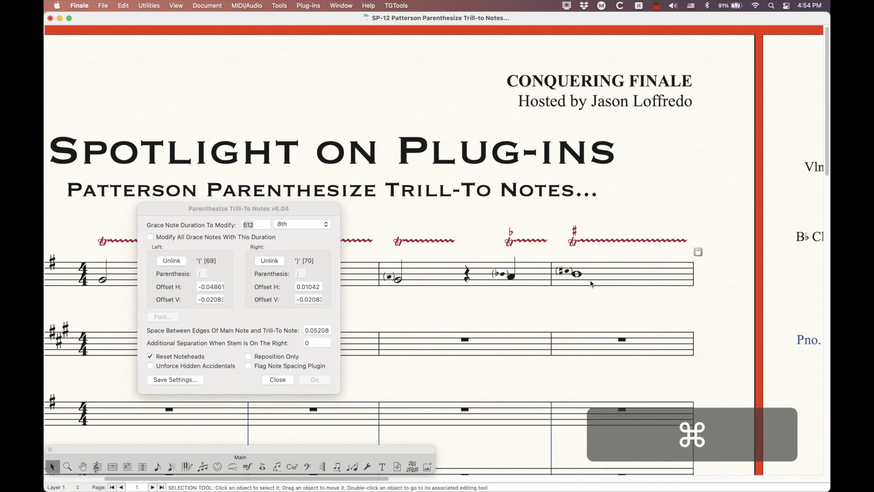
click(431, 282)
shift+click(620, 275)
key(BackSpace)
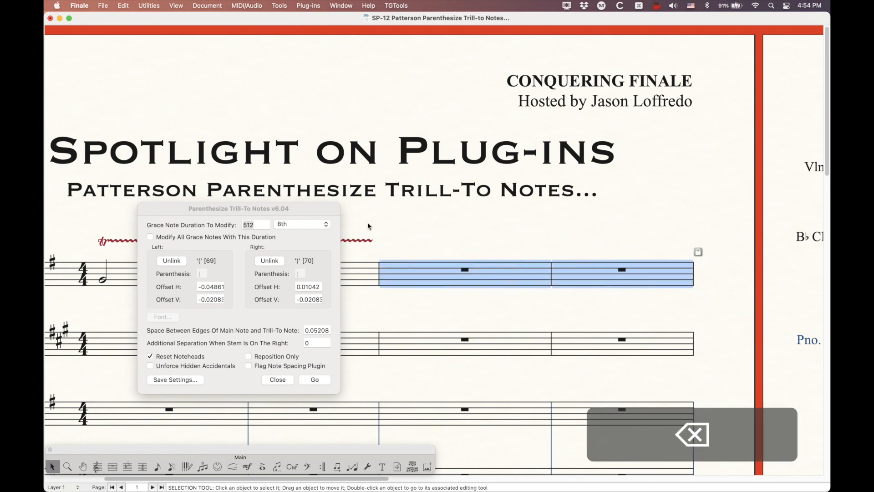
- Move the Parenthesize Trill-To Notes dialog clear of violin measures 1–2 and deselect the emptied measures
drag(271, 208, 594, 210)
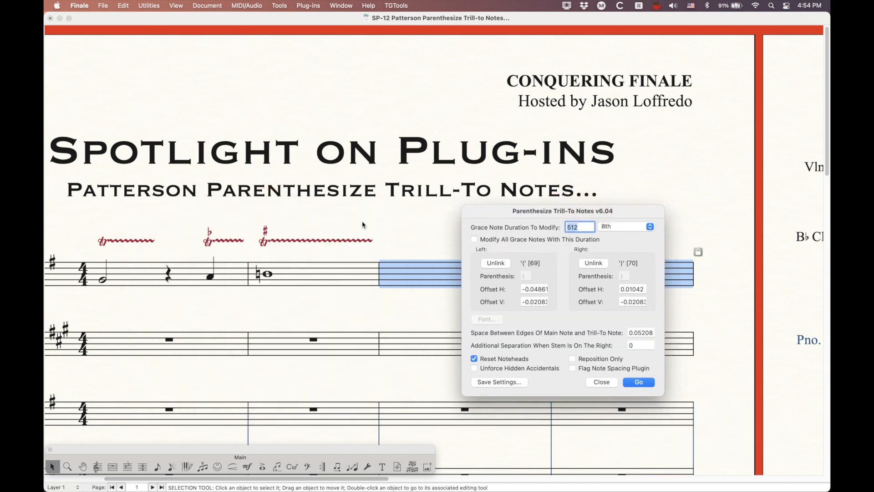
click(362, 224)
scroll(446, 280, left, 5)
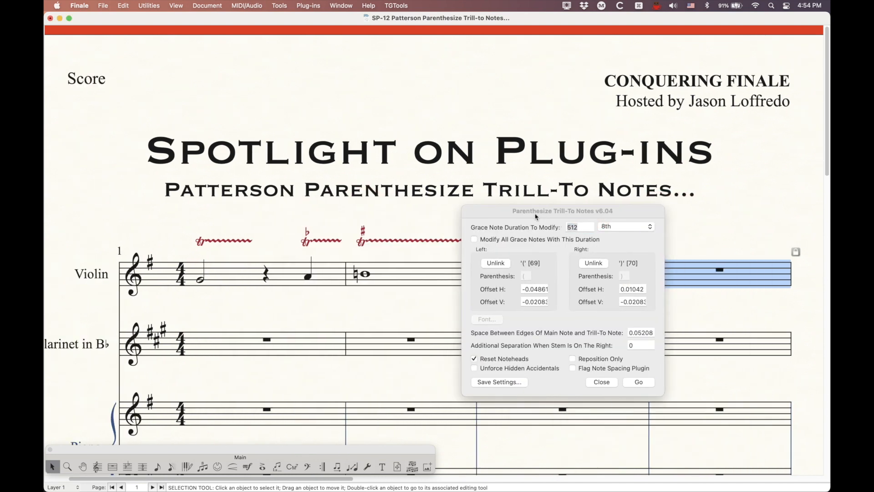
drag(537, 216, 612, 226)
click(310, 208)
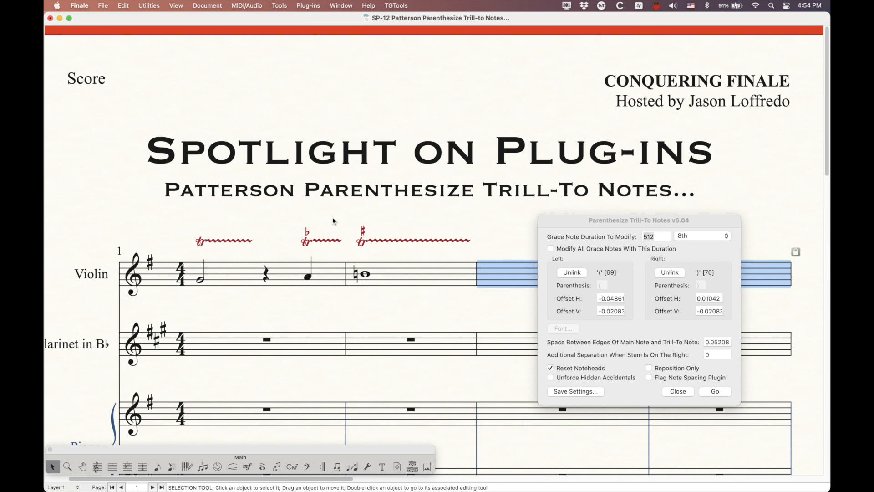
click(440, 217)
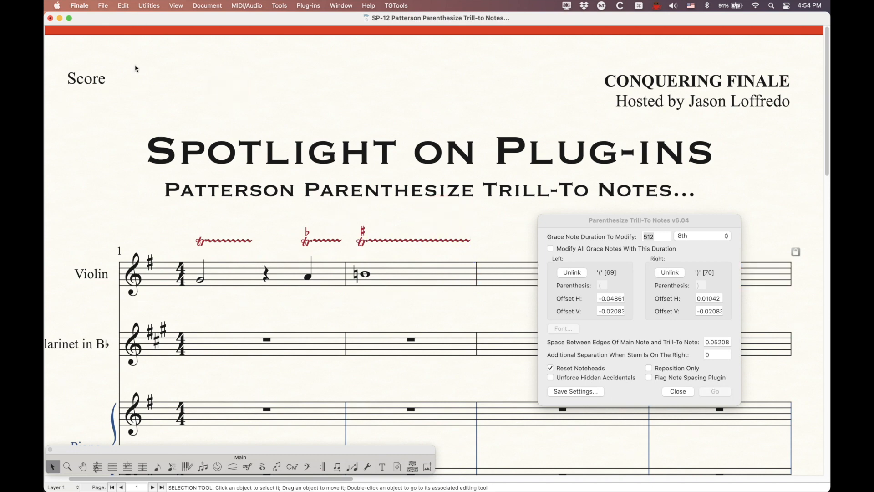
- Turn off Automatic Music Spacing and Automatic Update Layout in the Edit preferences
key(super+comma)
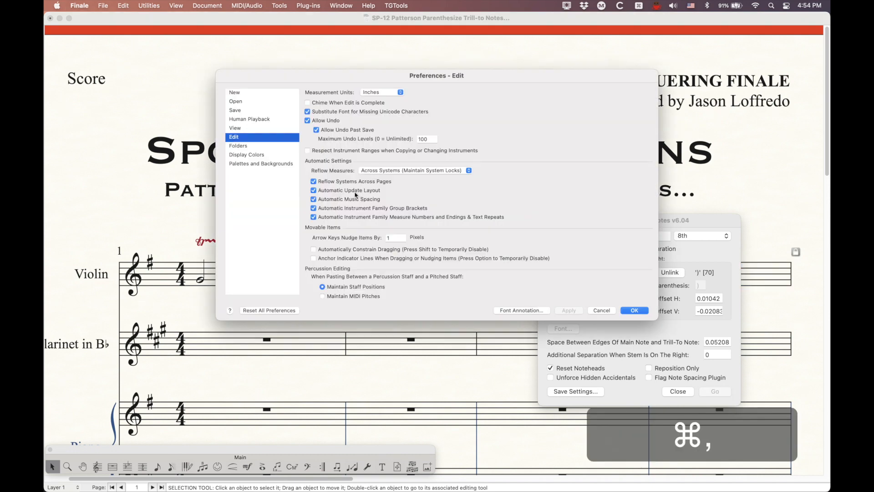
click(339, 199)
click(340, 190)
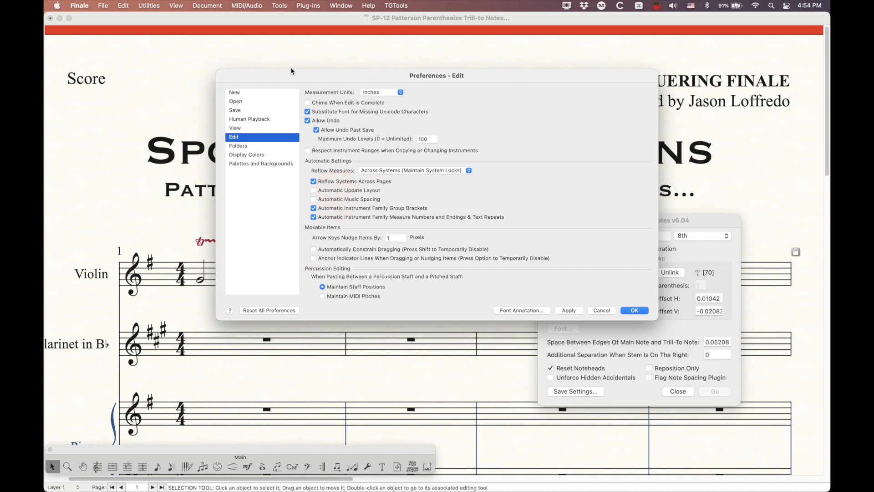
click(635, 310)
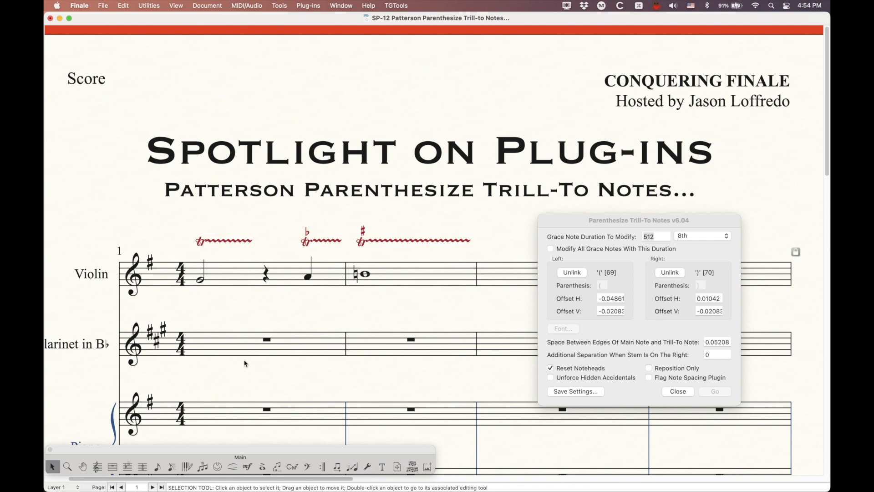
- With Speedy Entry, insert an eighth-note grace note on A before the half note in violin measure 1
scroll(246, 364, down, 3)
scroll(259, 364, up, 3)
click(171, 466)
click(203, 277)
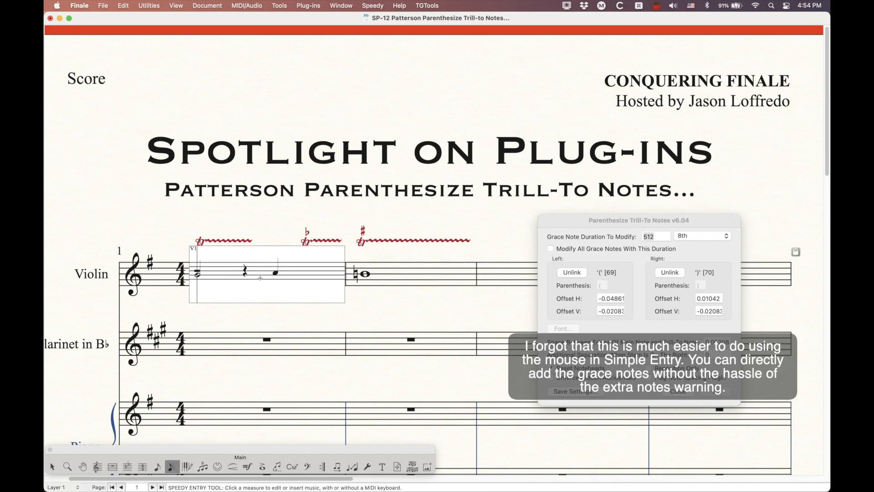
key(shift)
key(shift+4)
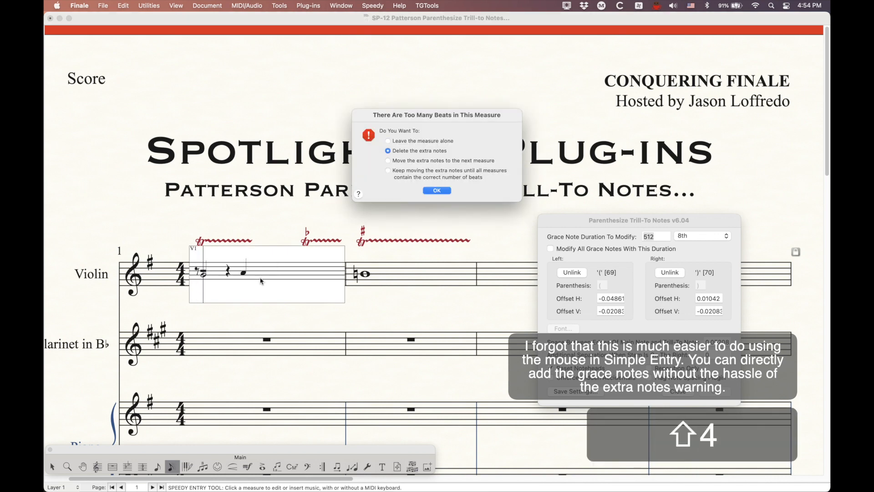
key(Return)
key(Left)
key(Left)
key(Left)
key(Left)
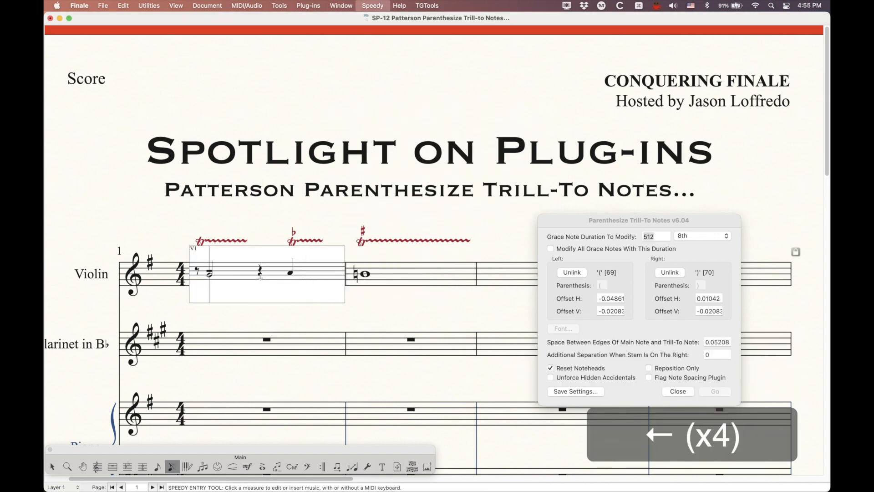
key(Down)
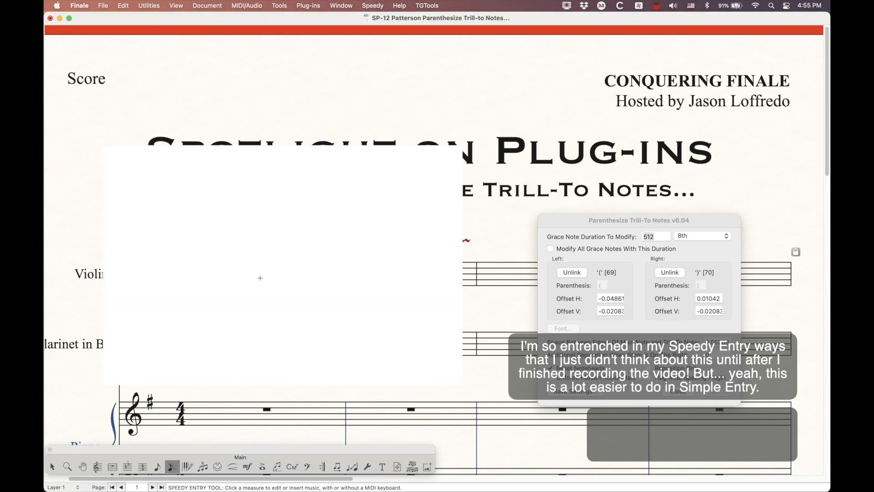
key(Left)
key(h)
key(g)
- Insert a B-flat grace note before the quarter note in violin measure 1
key(Right)
key(Right)
key(Right)
key(shift+4)
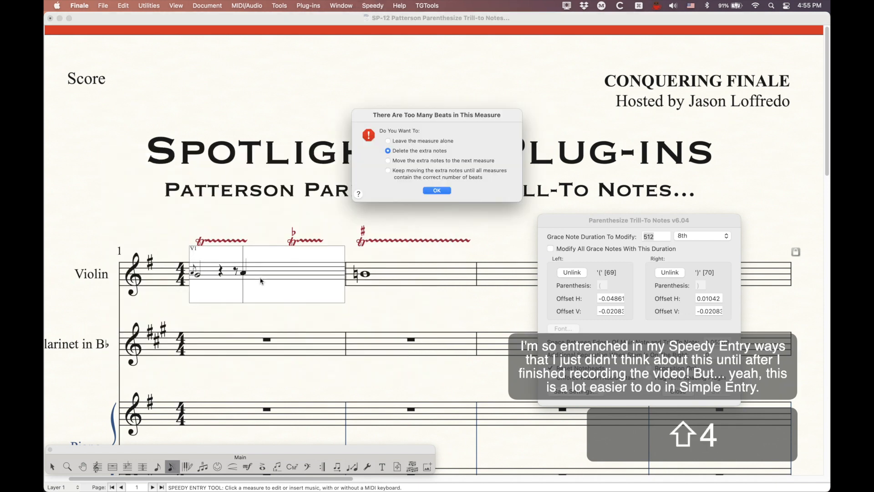
key(Return)
key(Left)
key(Left)
- Insert a C-sharp grace note before the whole note in violin measure 2 and leave the measure's editing frame
key(Right)
key(Right)
key(Right)
key(shift+4)
key(plus)
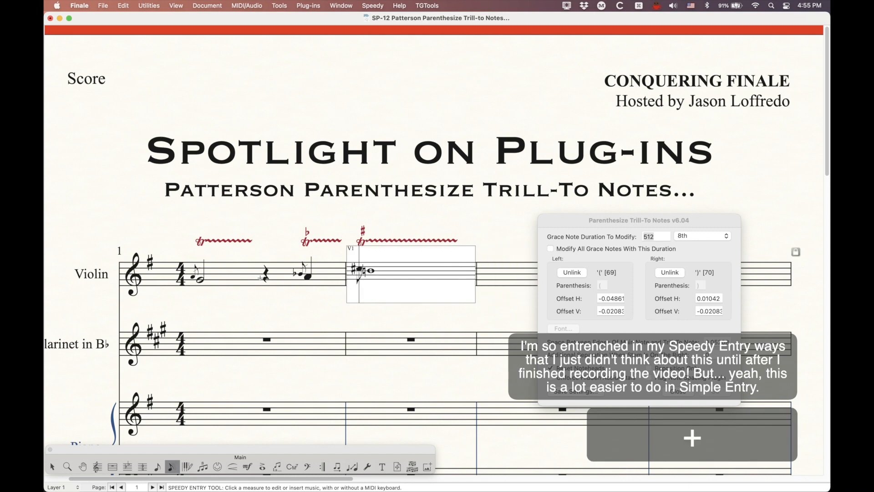
key(Escape)
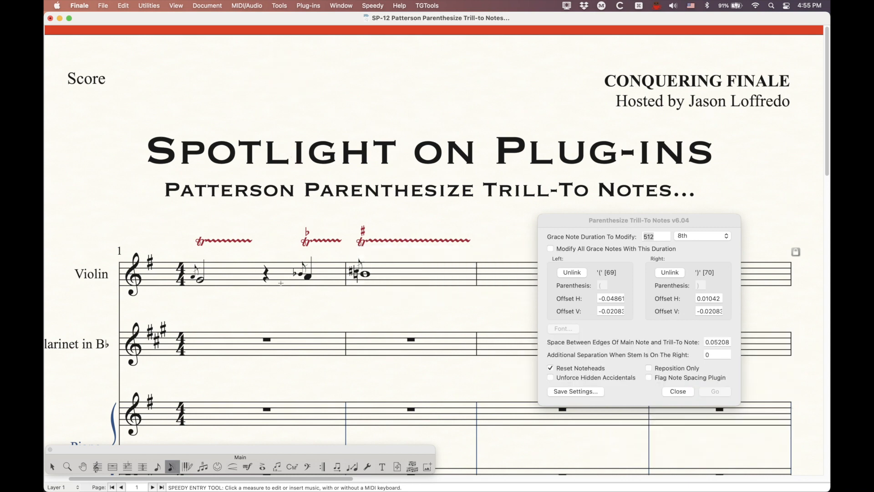
- Recheck the automatic layout and spacing preferences, and run Parenthesize Trill-To Notes on violin measures 1–2
key(super+comma)
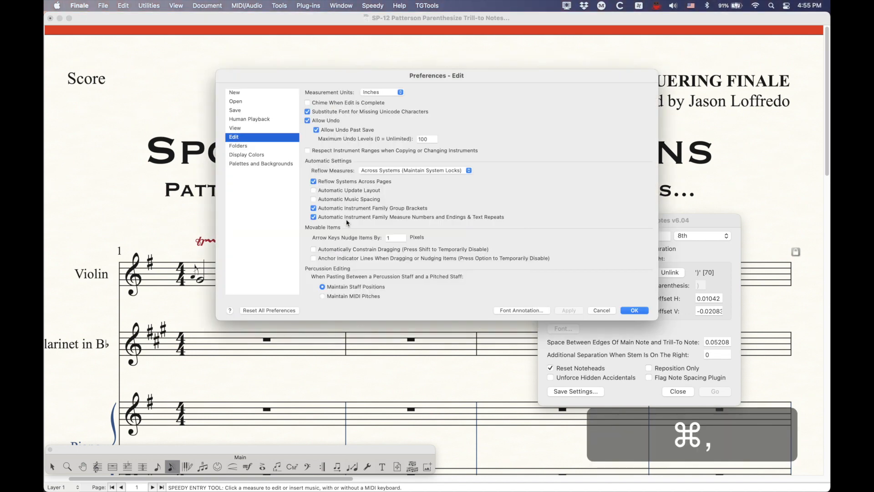
click(635, 310)
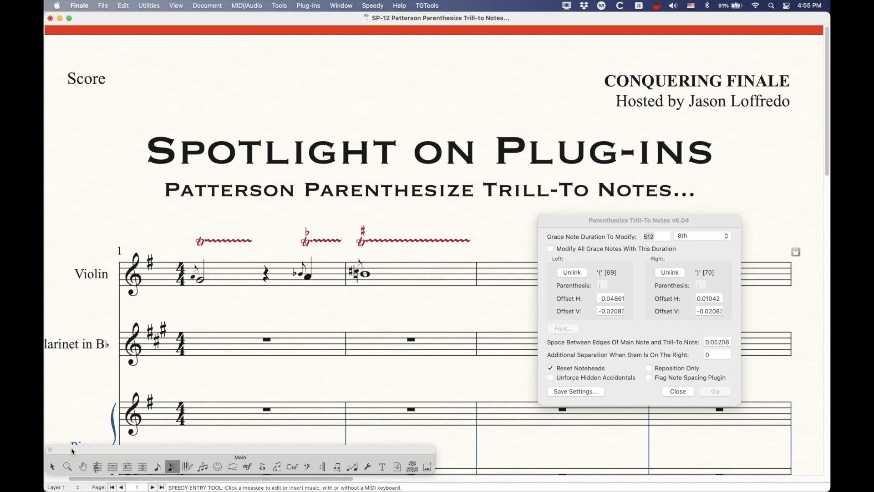
click(52, 466)
click(273, 270)
shift+click(405, 275)
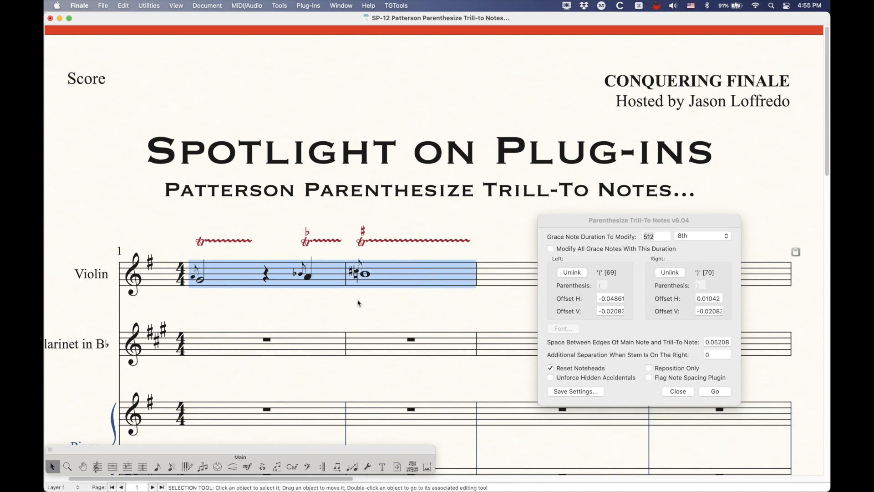
click(626, 221)
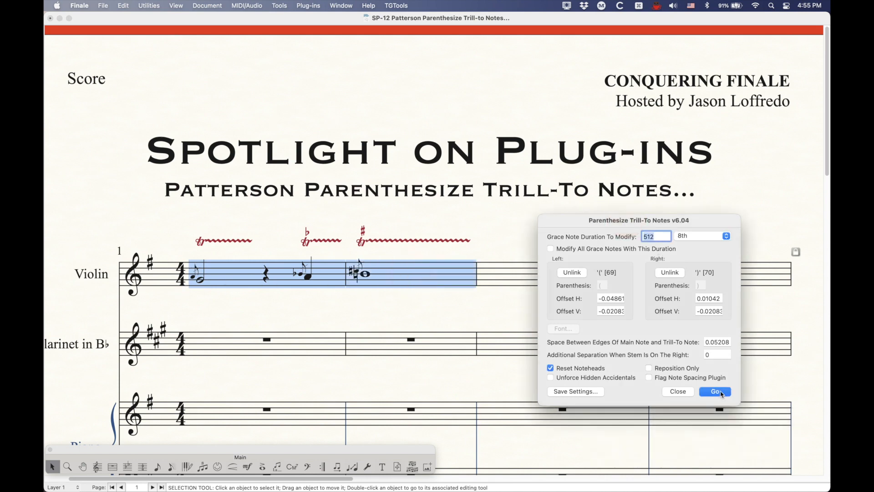
key(Return)
click(213, 115)
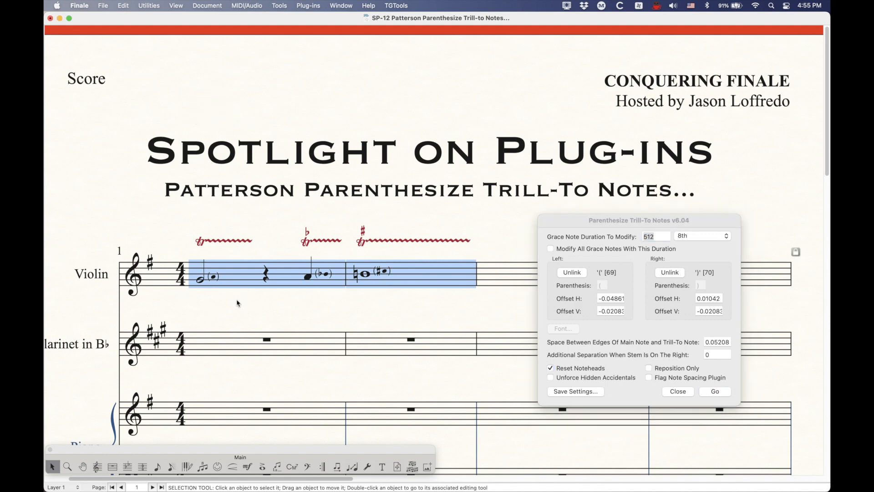
click(181, 228)
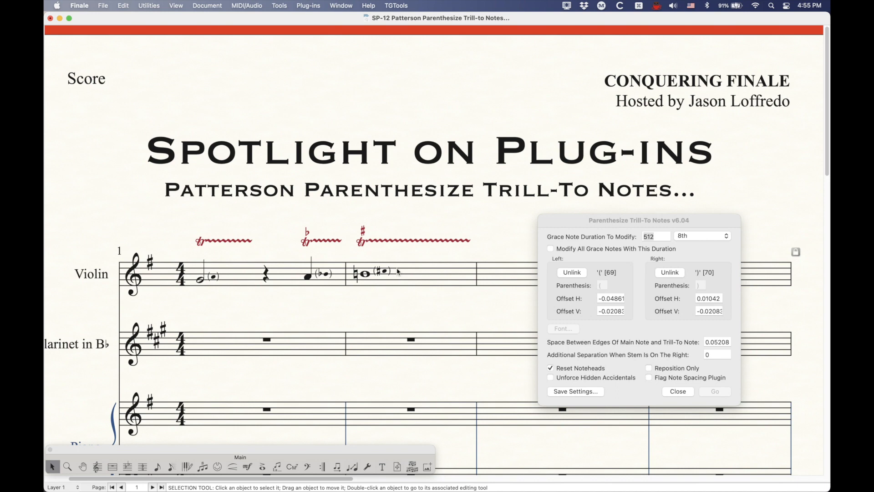
- Review the automatic spacing preferences and inspect the parenthesized notes of violin measure 1 in Speedy Entry
key(super+comma)
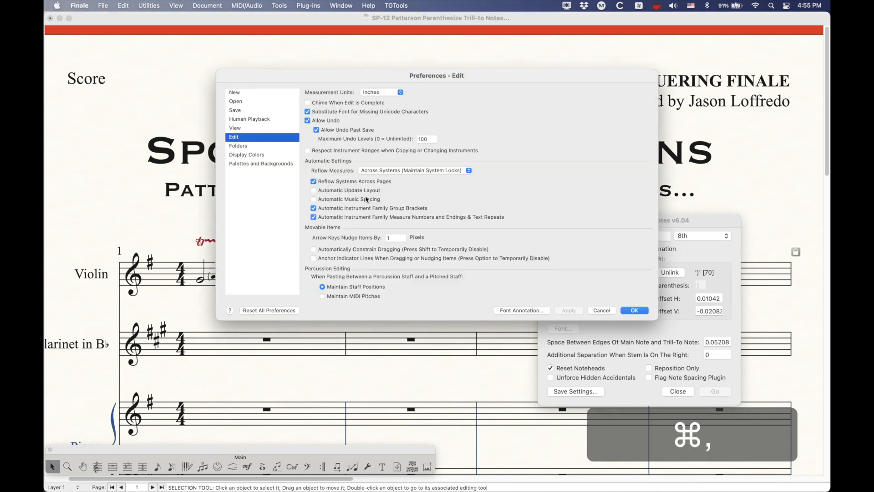
click(639, 310)
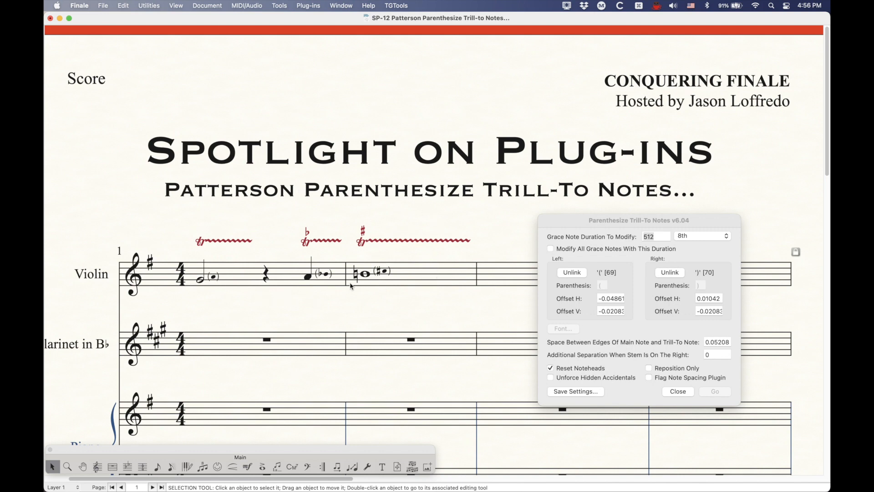
click(172, 467)
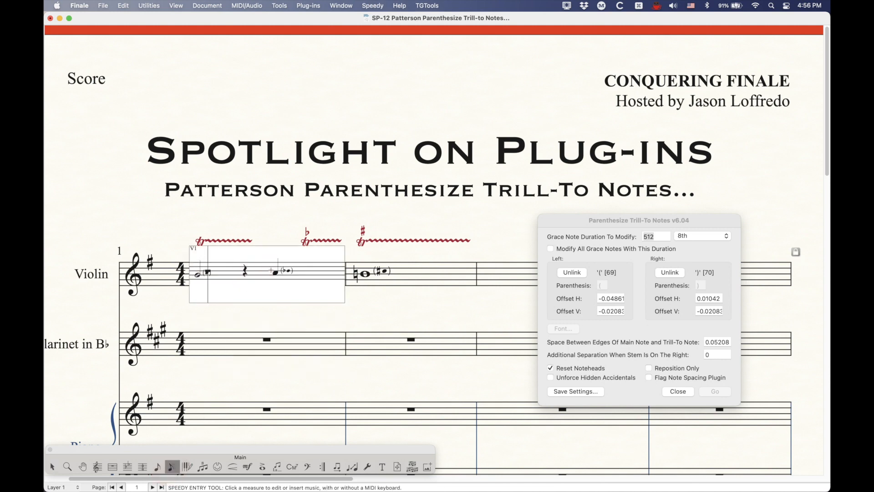
click(246, 102)
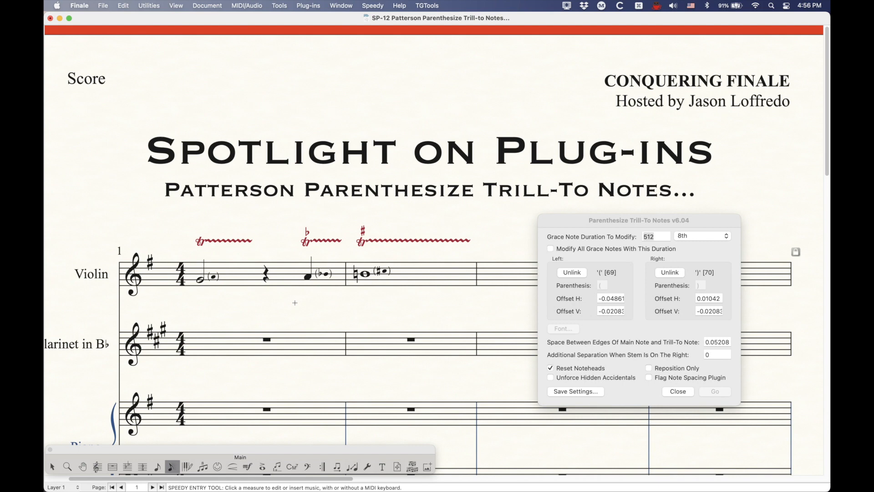
key(super+comma)
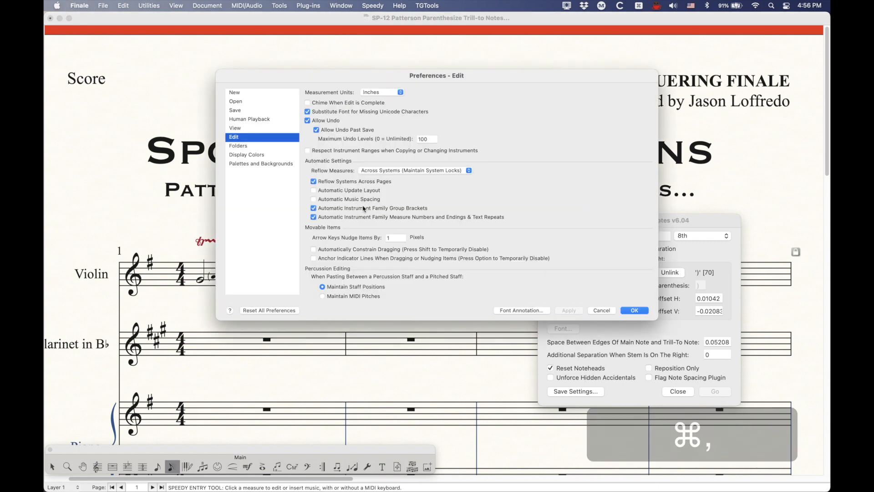
click(638, 314)
key(Escape)
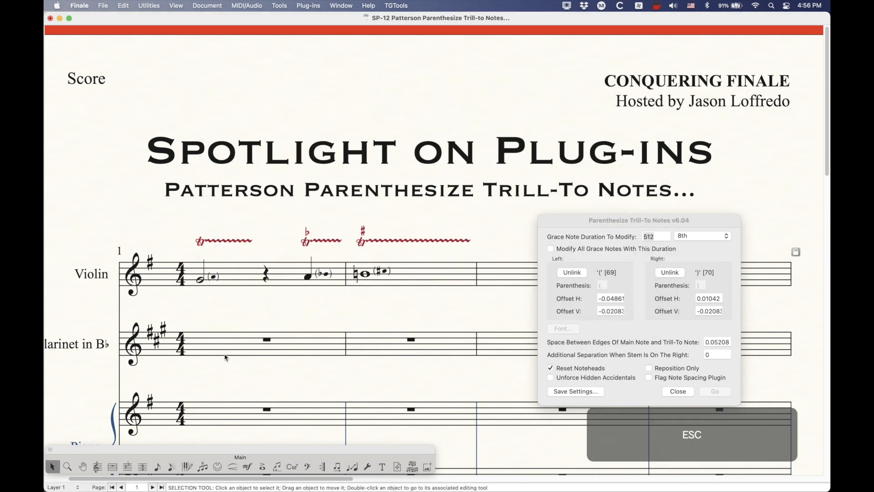
- Apply note spacing to the entire score and undo it
key(super+a)
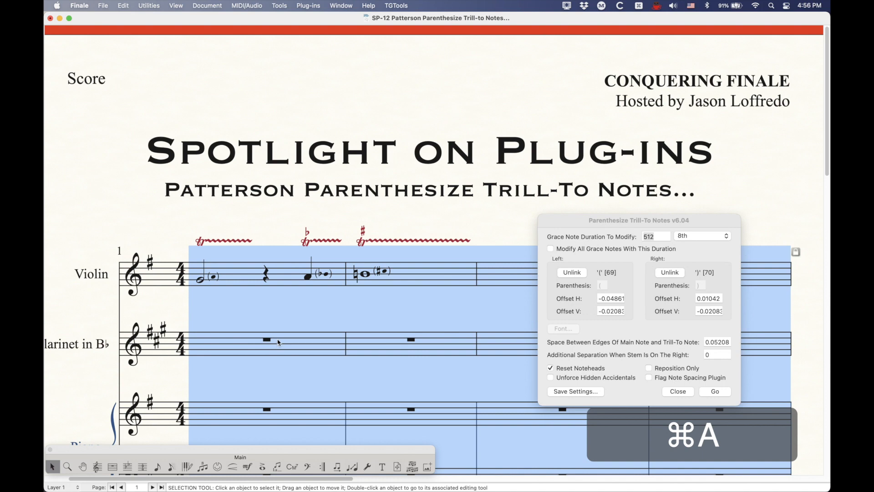
key(4)
key(super+z)
key(super+z)
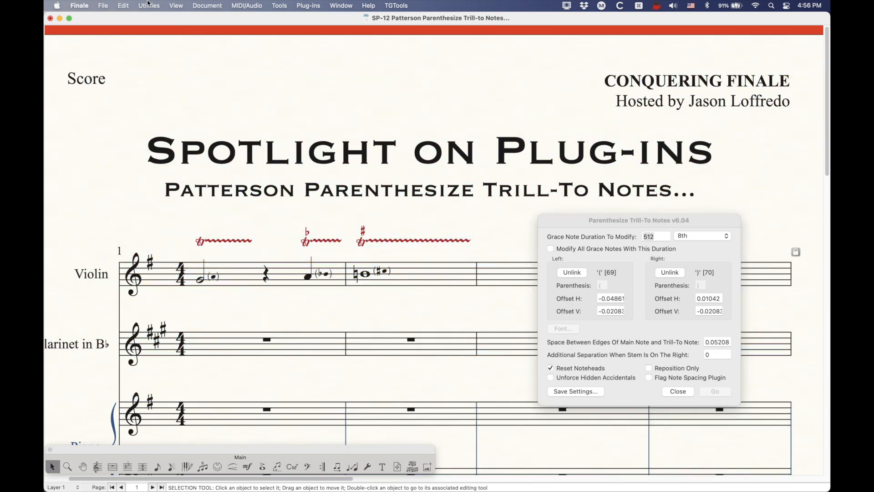
- Set the document's grace note spacing to Keep Current in the music spacing options and apply it
key(super+alt+a)
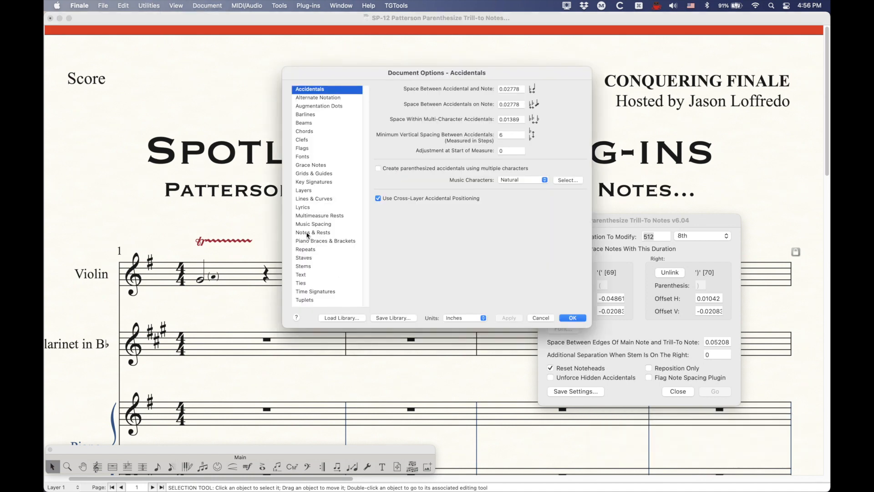
click(310, 225)
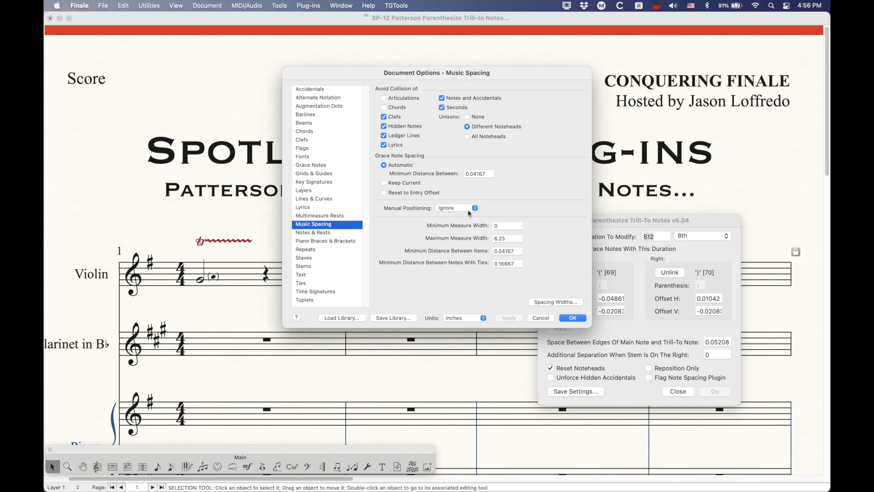
click(385, 184)
click(514, 319)
click(572, 317)
click(265, 224)
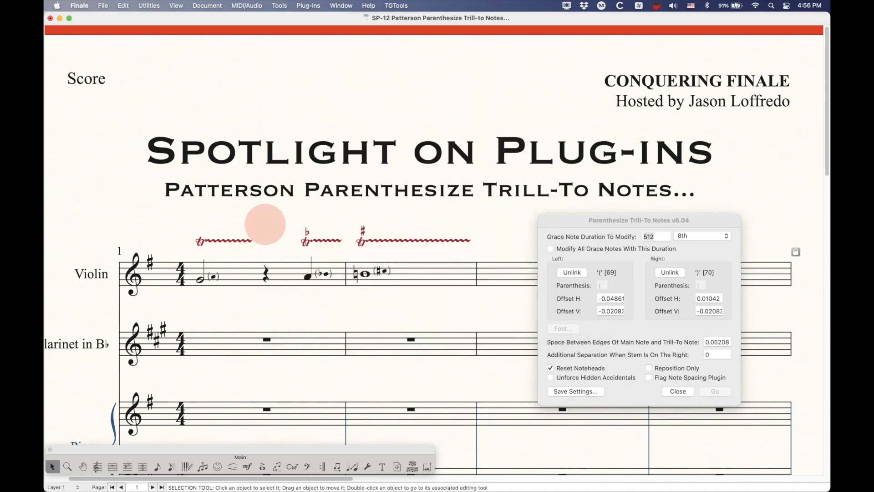
- Respace the whole score as a test of the Keep Current grace note spacing, and undo the respacing
key(super+a)
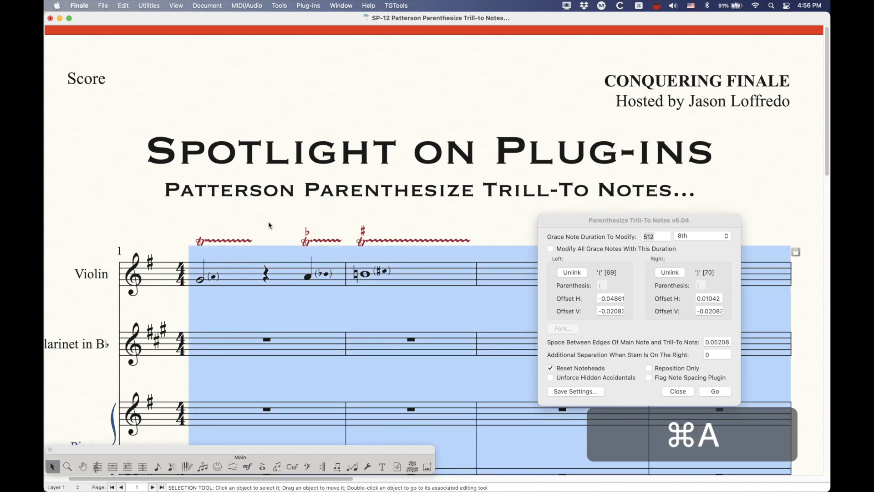
key(4)
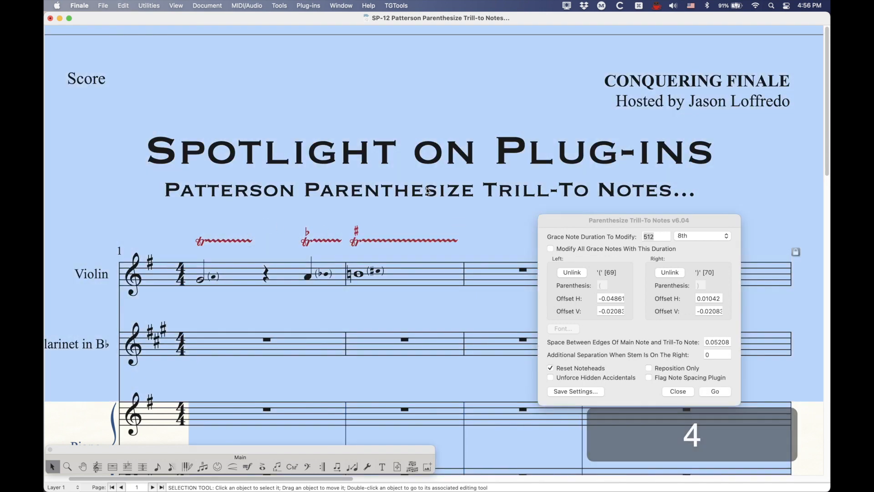
key(super+z)
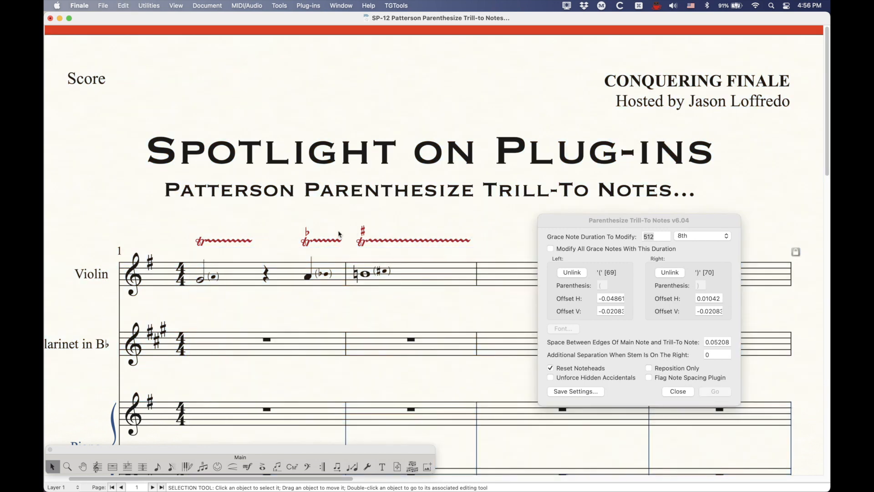
- Restore the document's grace note spacing to Automatic in the music spacing options
key(alt+super+a)
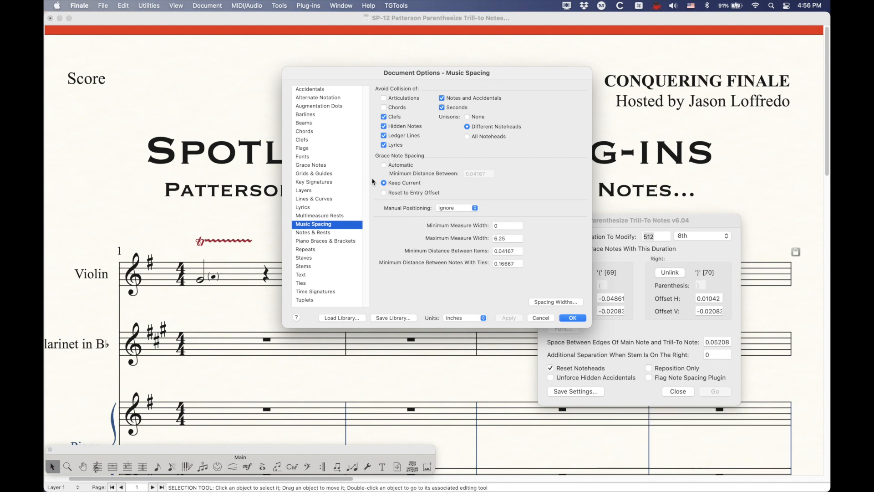
click(383, 165)
click(384, 183)
click(384, 165)
click(568, 318)
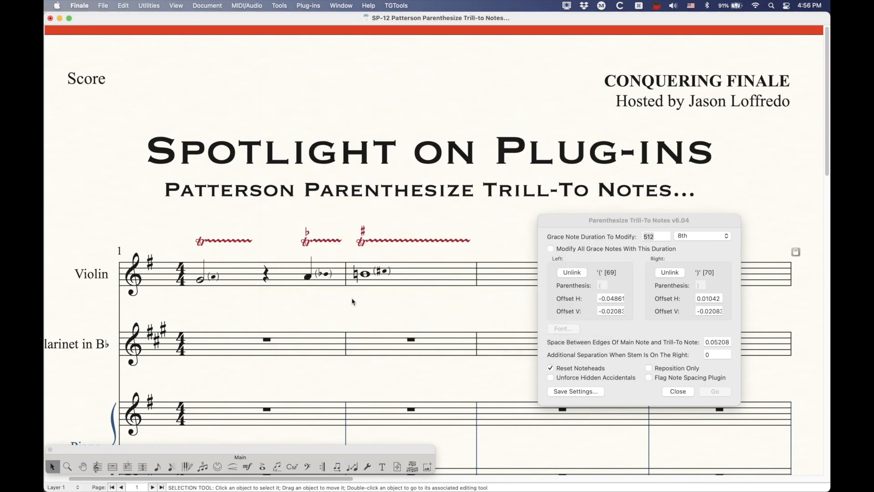
- Review the automatic update layout and music spacing preferences and inspect the parenthesized notes in violin measures 1–2
key(super+comma)
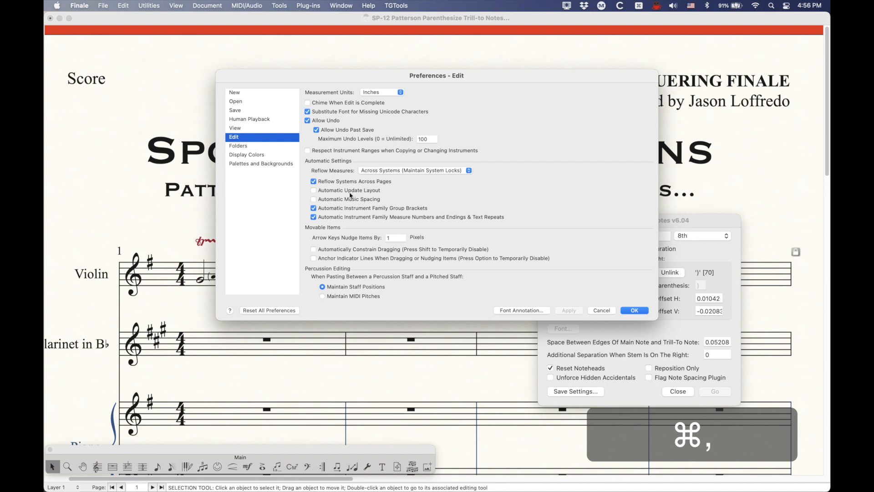
key(Escape)
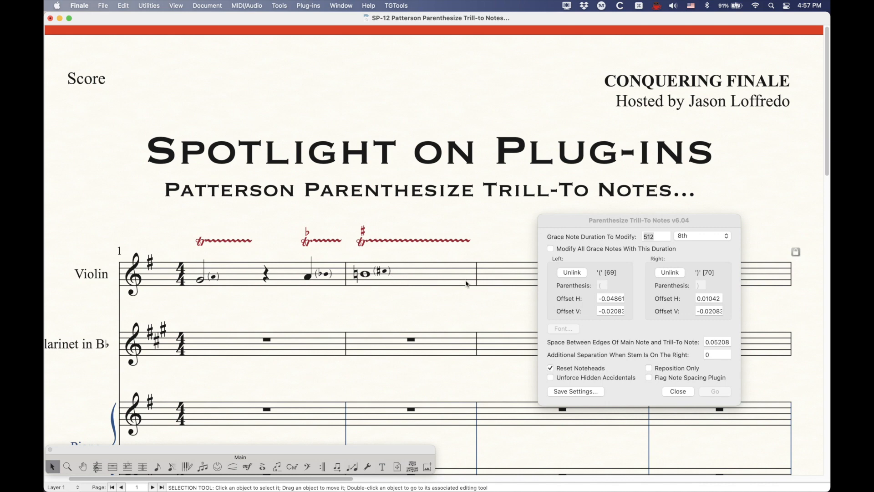
click(293, 274)
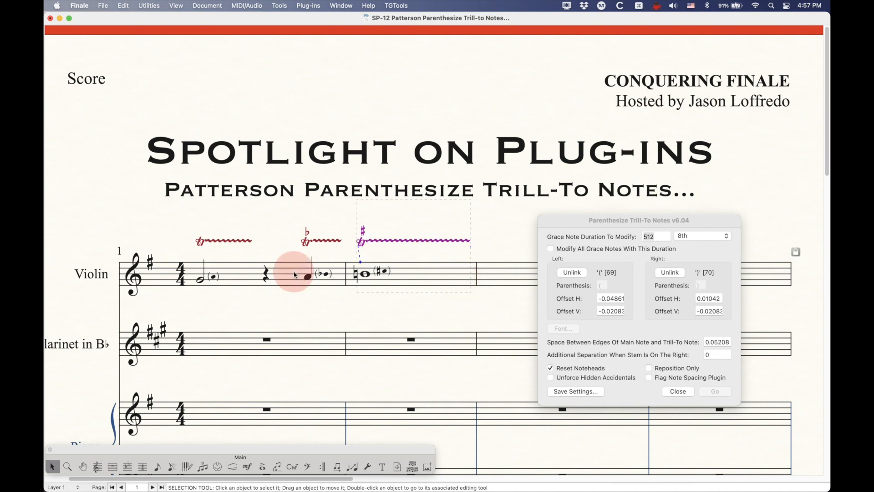
shift+click(448, 280)
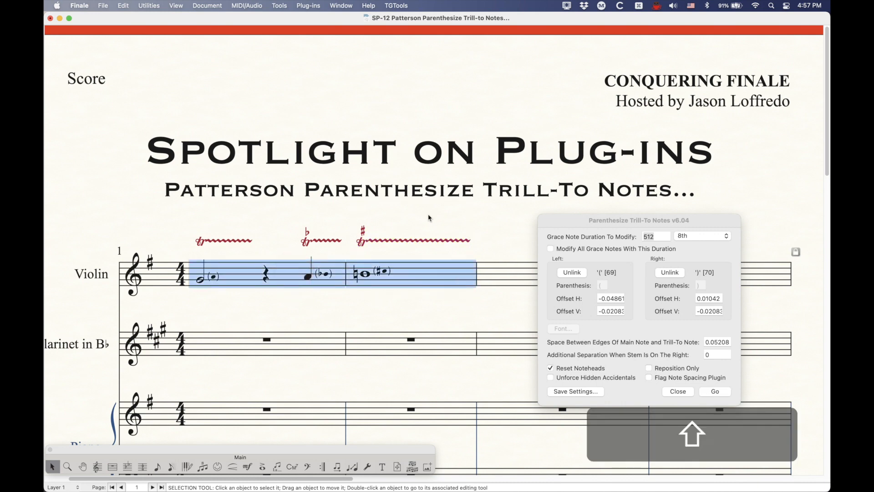
click(353, 98)
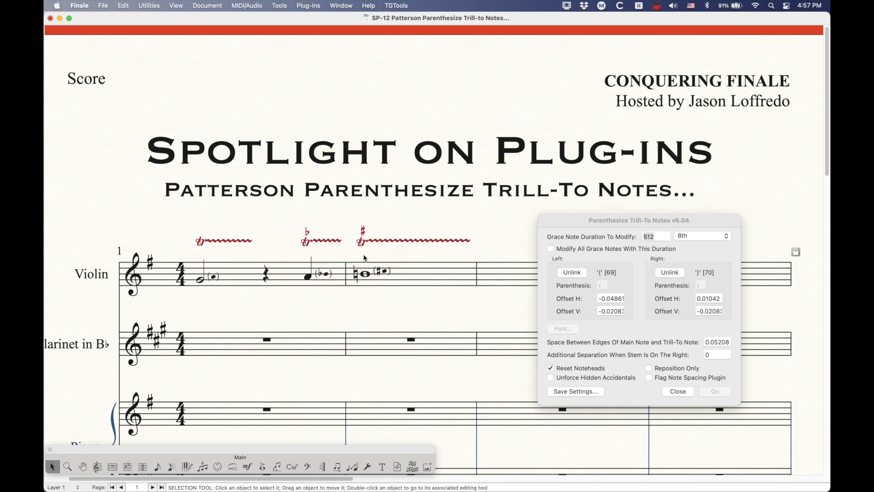
- Examine the clarinet trills and existing grace notes from measure 5 and the plug-in's available grace note durations
scroll(365, 257, down, 10)
scroll(216, 268, down, 1)
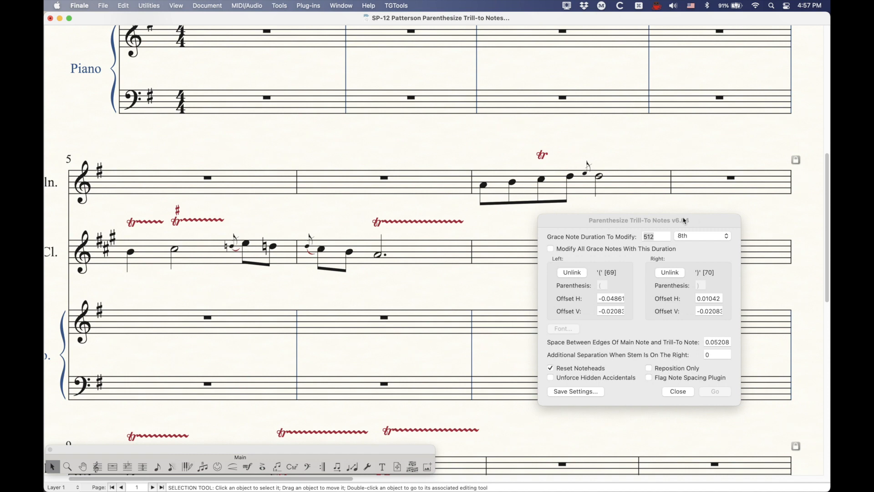
click(147, 261)
scroll(145, 283, left, 2)
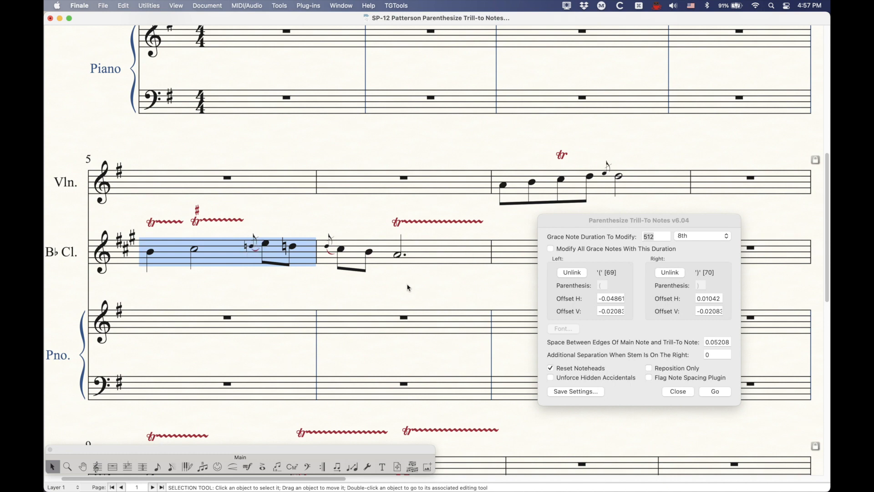
click(611, 222)
click(700, 236)
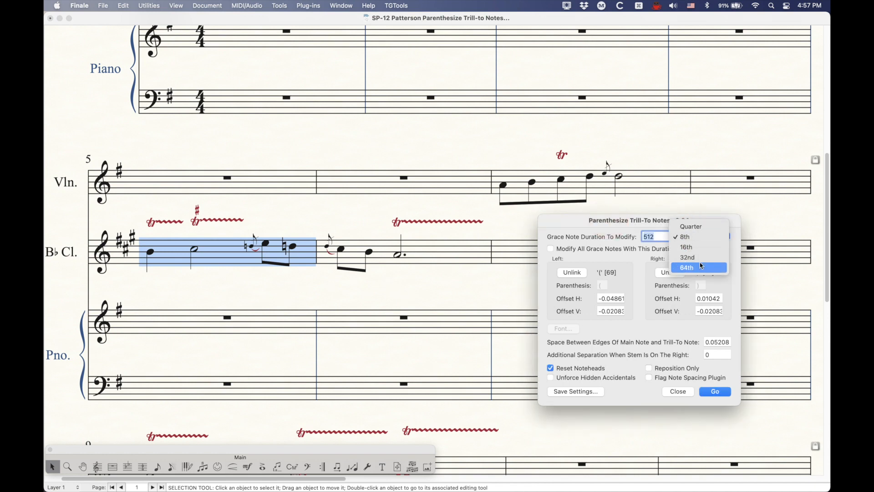
click(628, 230)
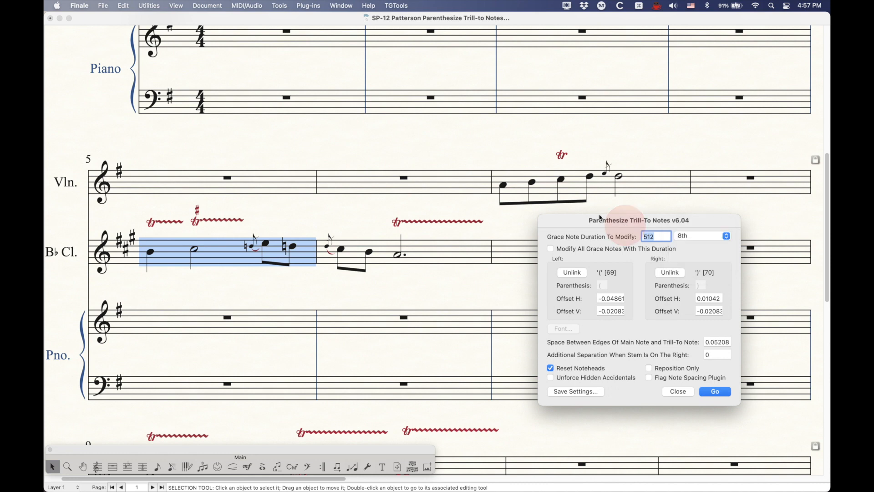
- In Speedy Entry, insert quarter-note grace notes C-sharp and D-sharp before the first two trilled notes of clarinet measure 5
click(172, 466)
click(151, 252)
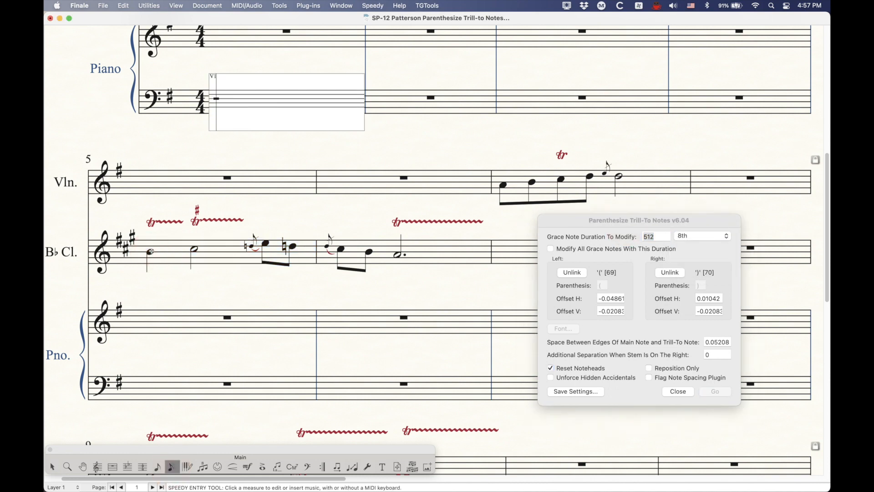
click(151, 252)
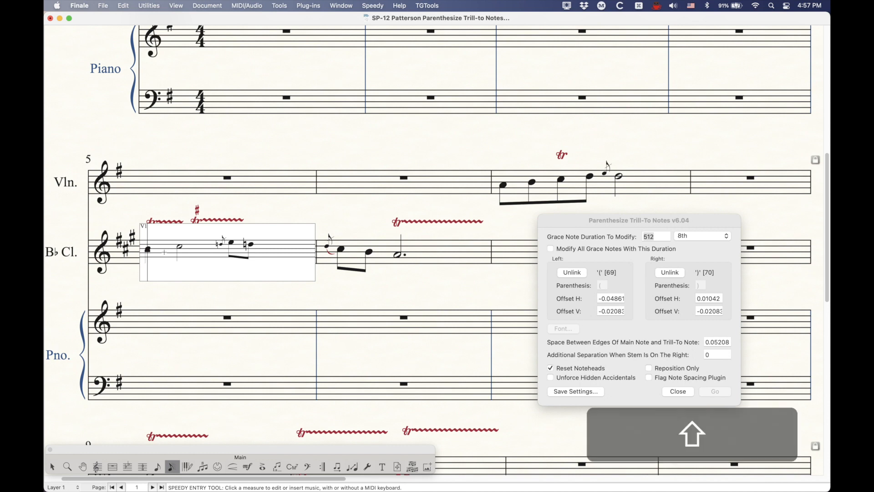
key(shift+5)
key(Return)
key(Left)
key(Left)
key(Left)
key(Left)
key(Left)
key(Left)
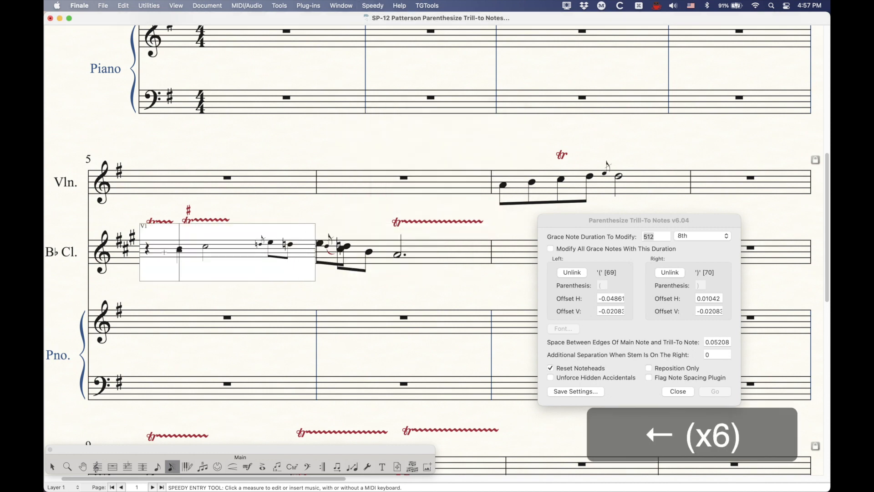
key(shift+5)
key(Return)
key(Up)
- Insert a quarter-note B grace note before the dotted half note in clarinet measure 6 and leave the editing frame
key(Right)
key(Right)
key(Right)
key(Right)
key(Right)
key(Right)
key(Right)
key(Right)
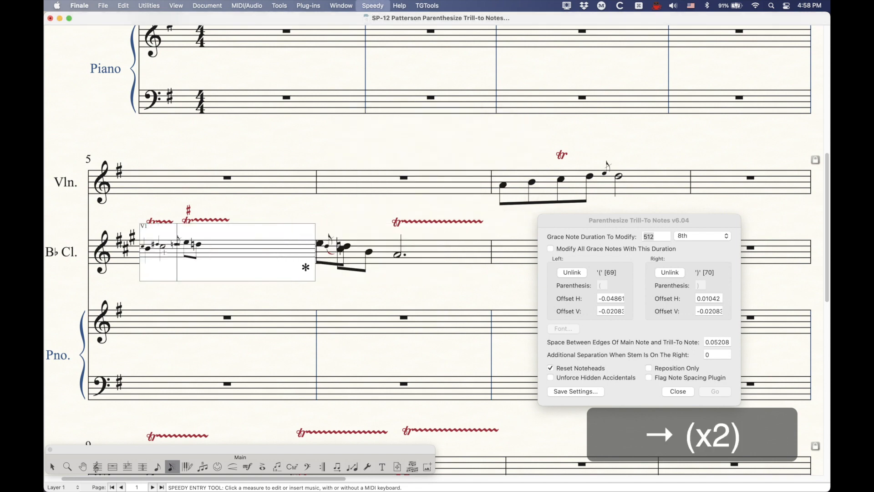
key(shift+5)
key(Return)
key(g)
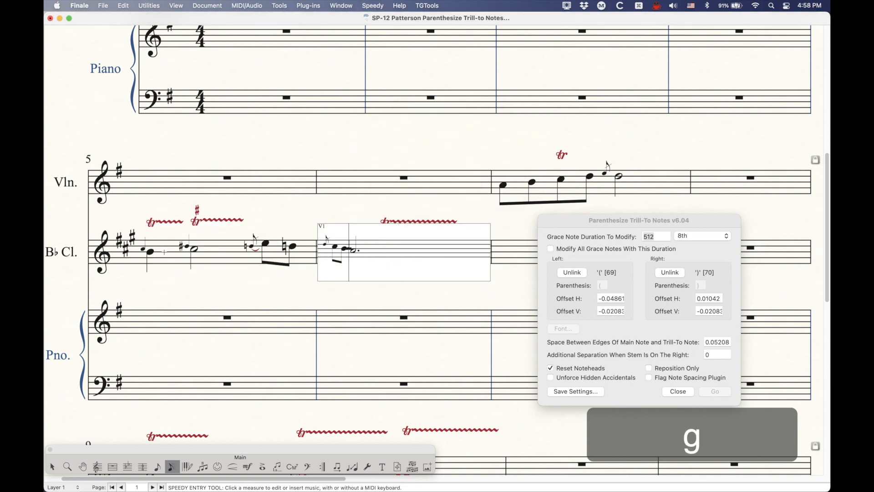
click(230, 131)
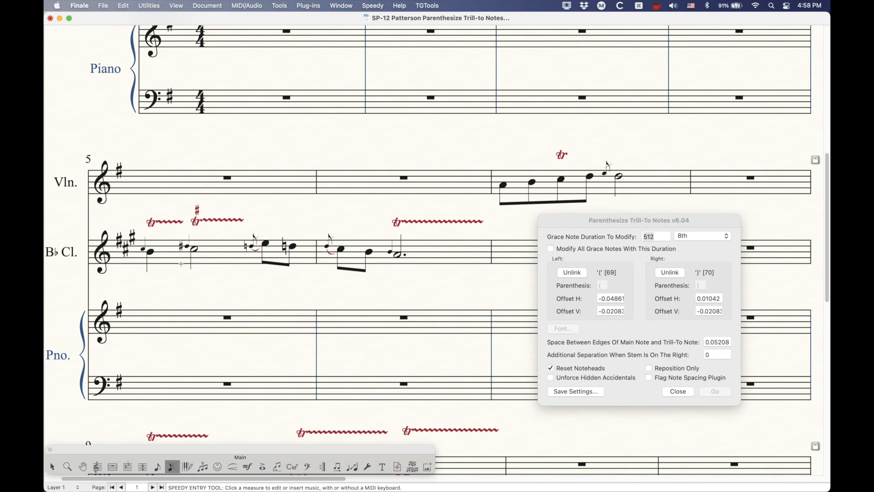
- Run Parenthesize Trill-To Notes on clarinet measures 5–6 with the grace note duration set to Quarter
click(52, 467)
click(249, 259)
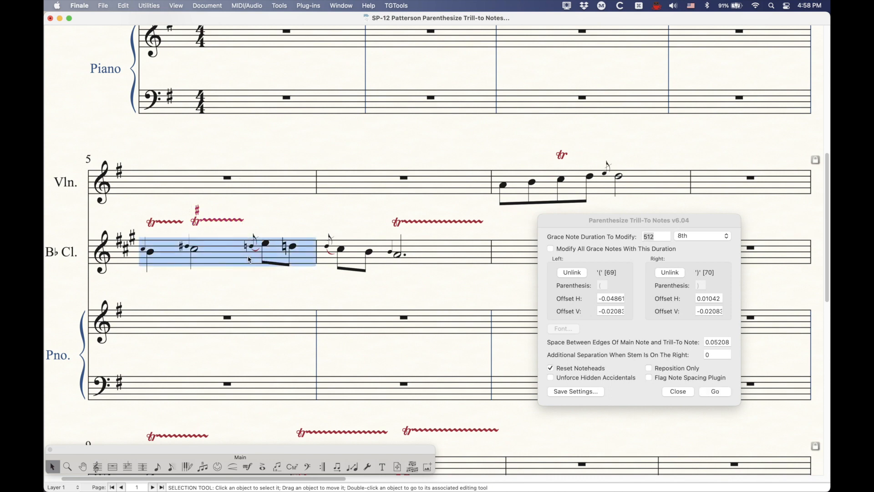
shift+click(394, 258)
click(671, 225)
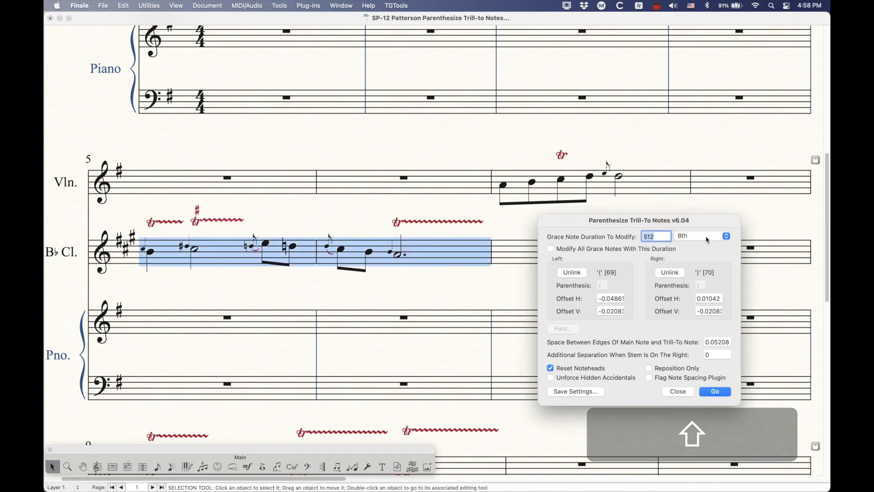
click(707, 235)
click(701, 228)
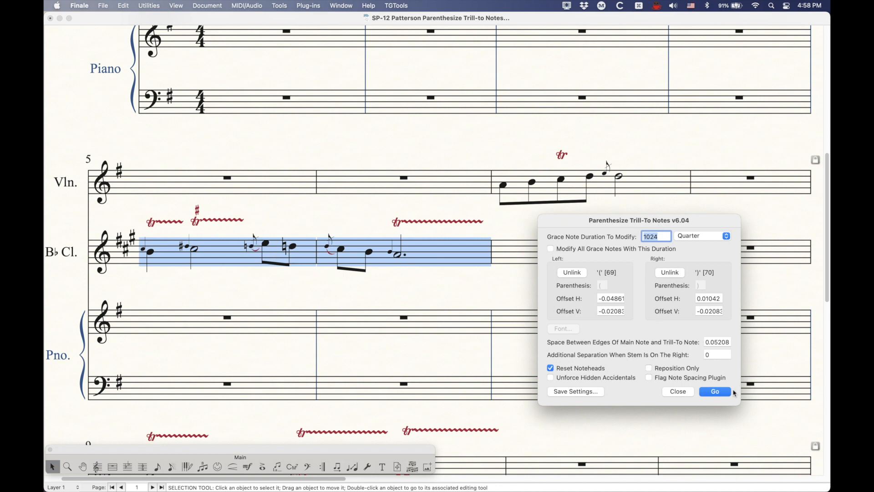
click(715, 392)
click(366, 264)
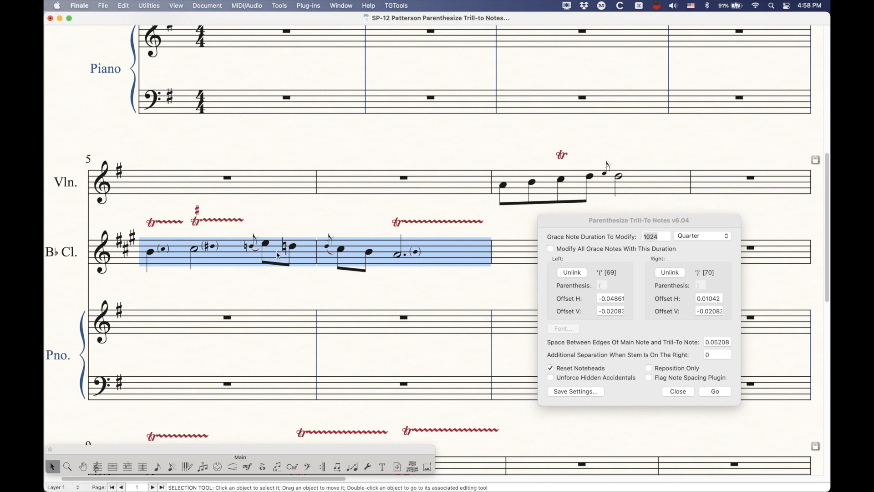
click(233, 165)
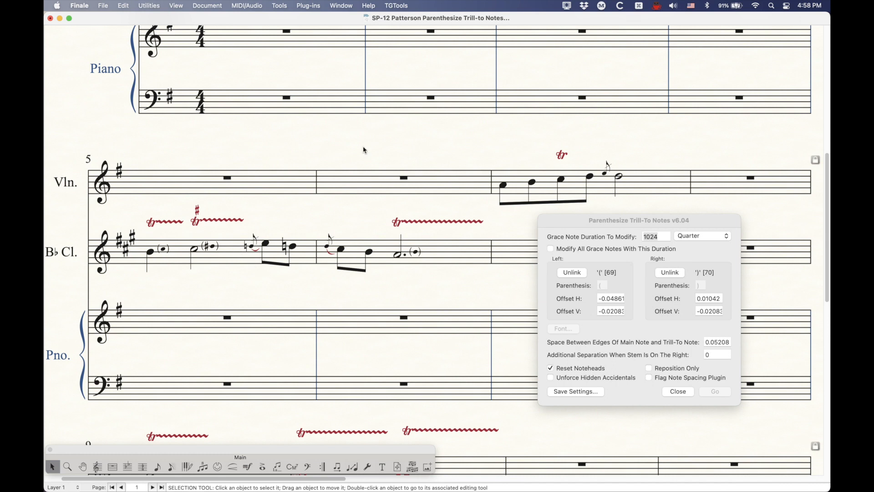
- Set the plug-in's grace note duration to modify to 32nd for the trill in violin measure 7
scroll(328, 246, right, 5)
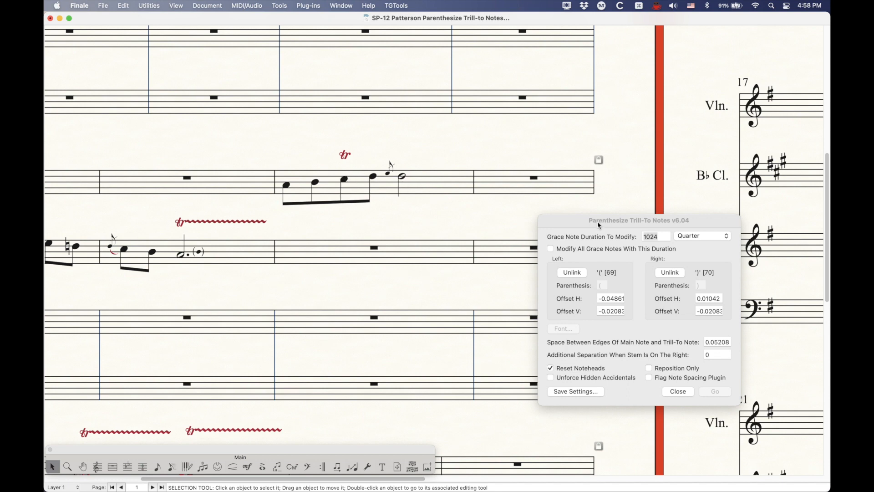
click(666, 219)
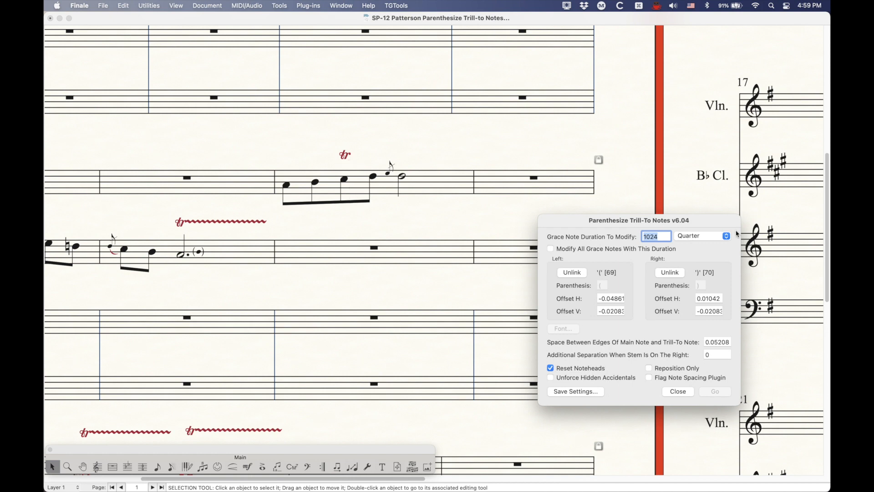
click(717, 236)
click(704, 263)
click(405, 150)
- In Speedy Entry, insert a 32nd-note D grace note before the trilled C in violin measure 7
click(172, 467)
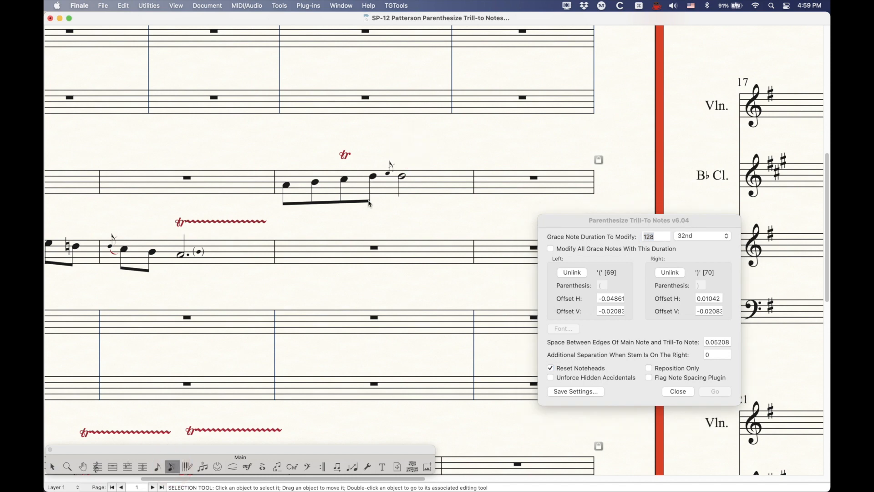
click(353, 180)
key(Left)
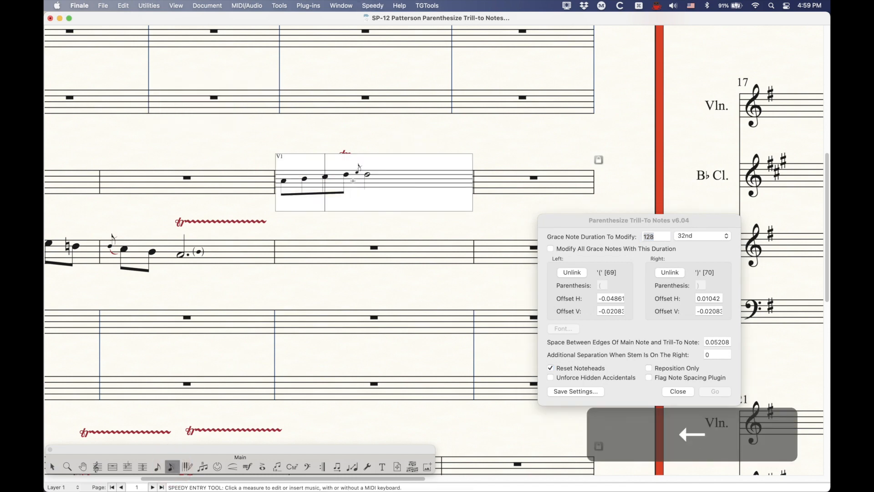
key(shift+2)
key(Return)
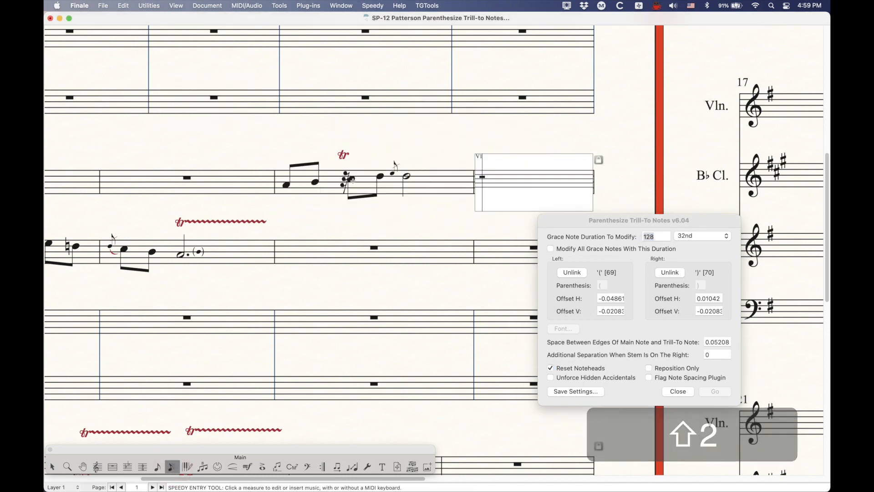
key(Left)
key(Left)
key(Left)
key(Left)
key(Left)
key(Left)
key(Up)
key(Return)
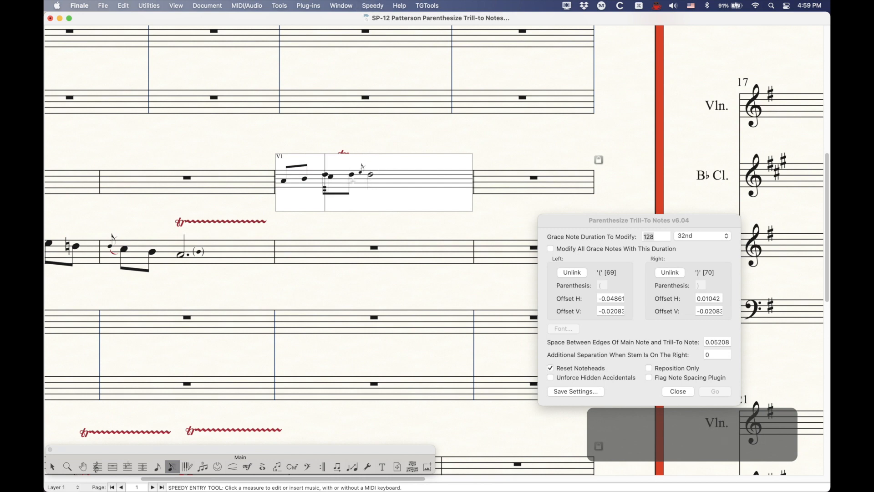
key(g)
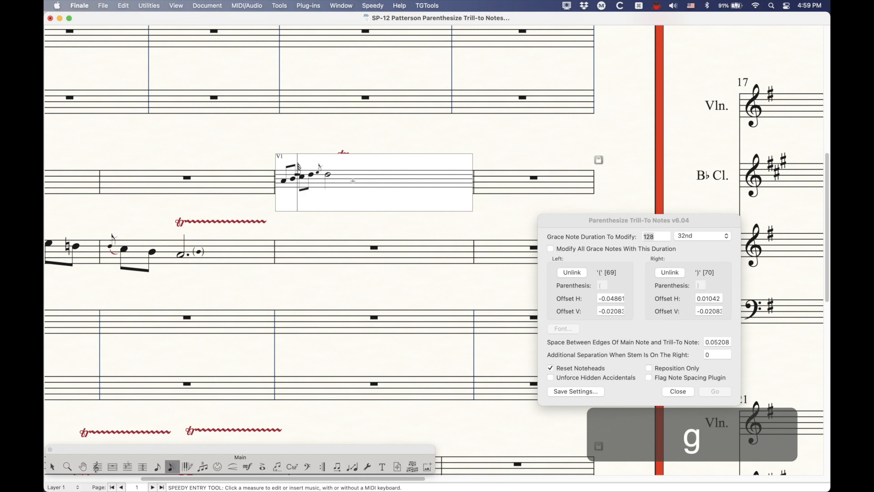
- Rejoin the beam across the four eighth notes in violin measure 7 and leave Speedy Entry for the Selection tool
key(Right)
key(Left)
key(slash)
click(397, 140)
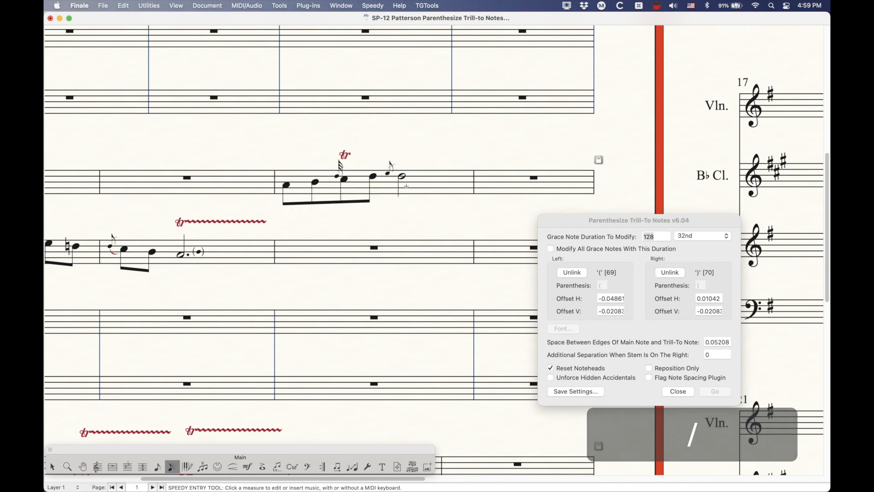
key(Escape)
- Run Parenthesize Trill-To Notes on violin measure 7 with the grace note duration kept at 32nd, then clear the selection
click(368, 186)
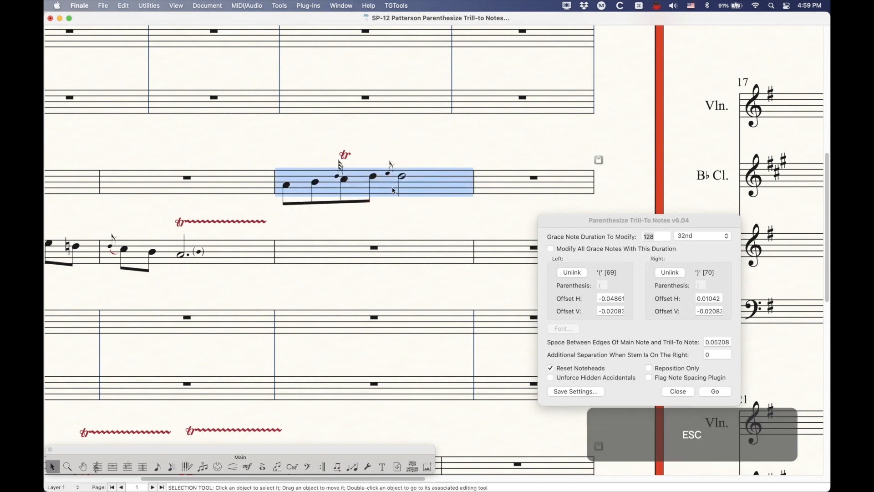
click(670, 222)
click(701, 238)
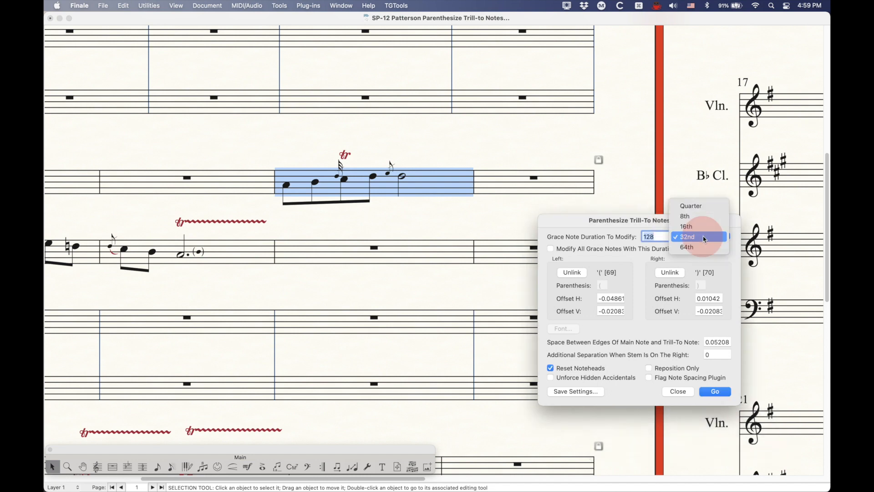
click(700, 237)
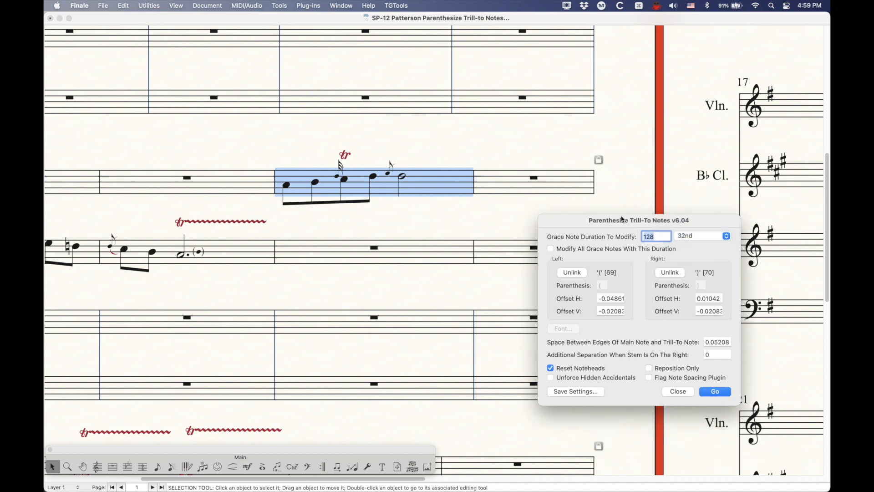
click(712, 392)
click(388, 187)
click(444, 143)
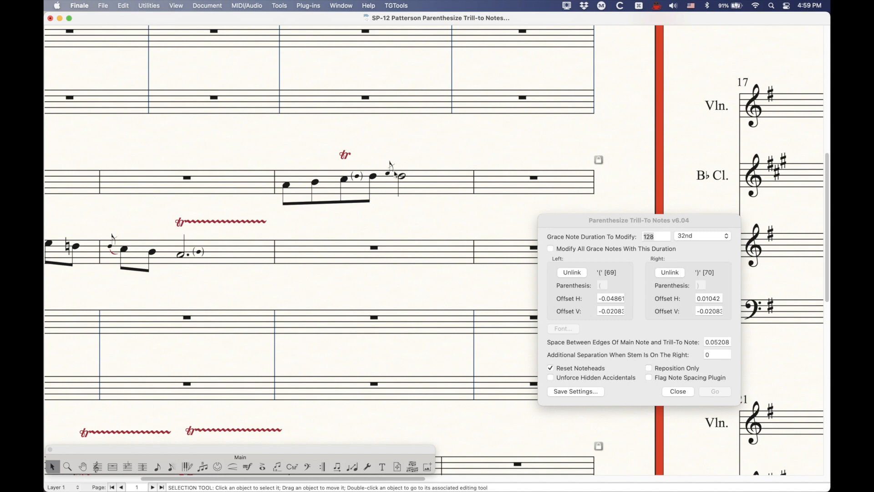
- Parenthesize the trill-to double grace notes in violin measure 9 with the duration to modify set to 8th
scroll(417, 145, left, 15)
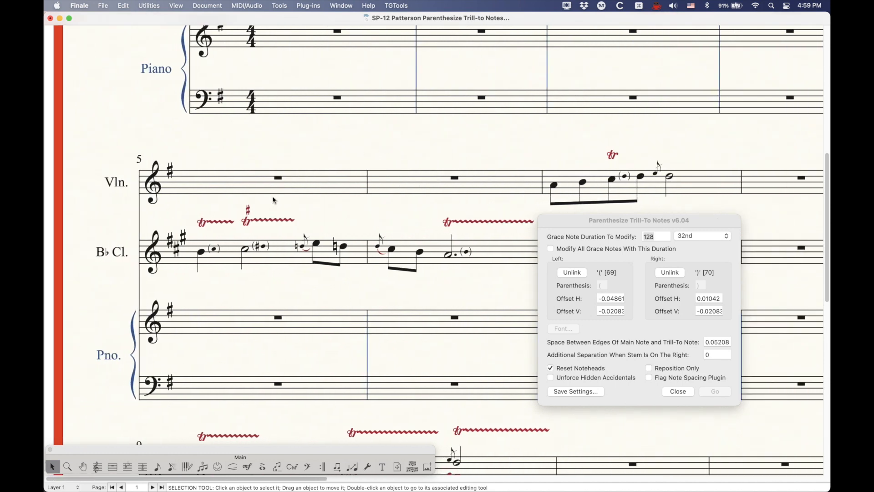
scroll(271, 203, down, 10)
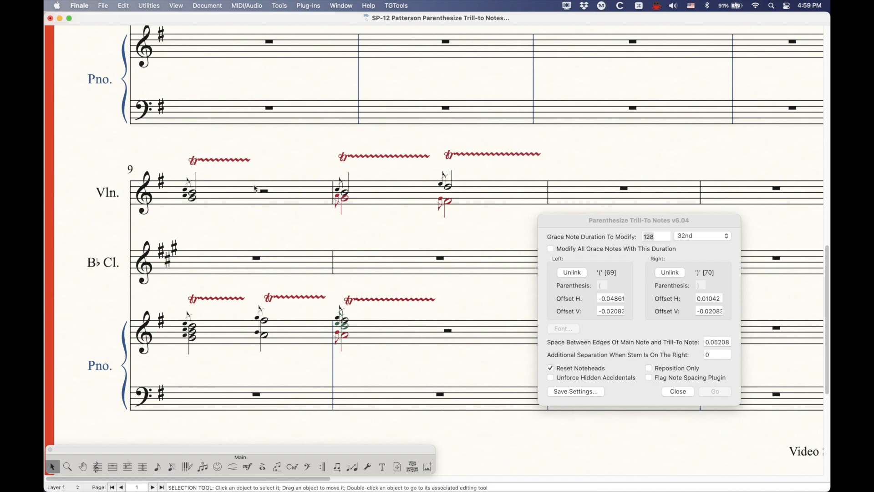
click(255, 188)
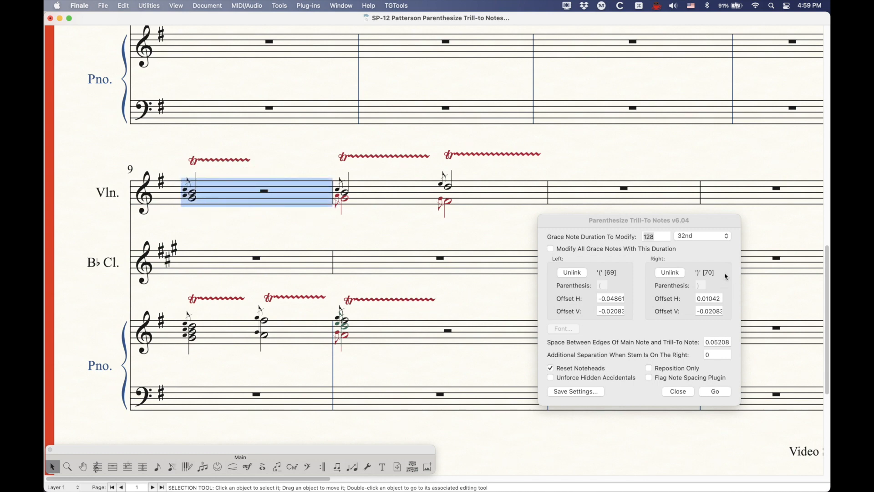
click(664, 220)
click(705, 238)
click(690, 217)
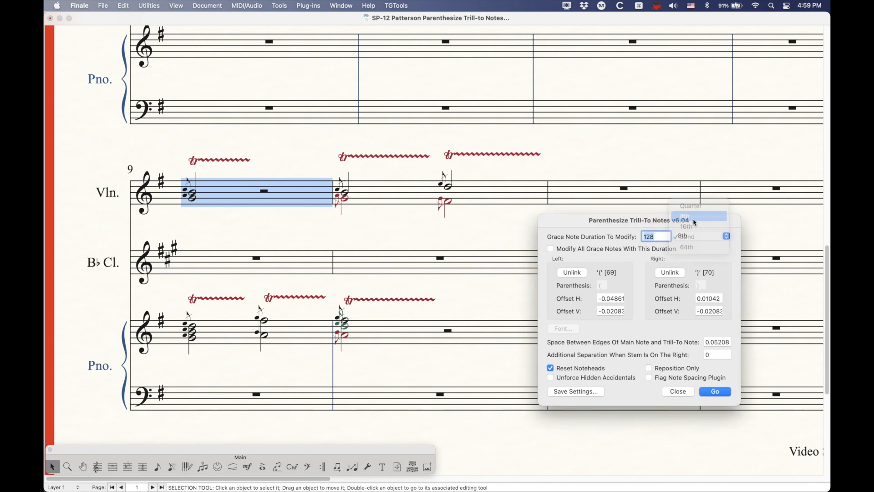
click(714, 391)
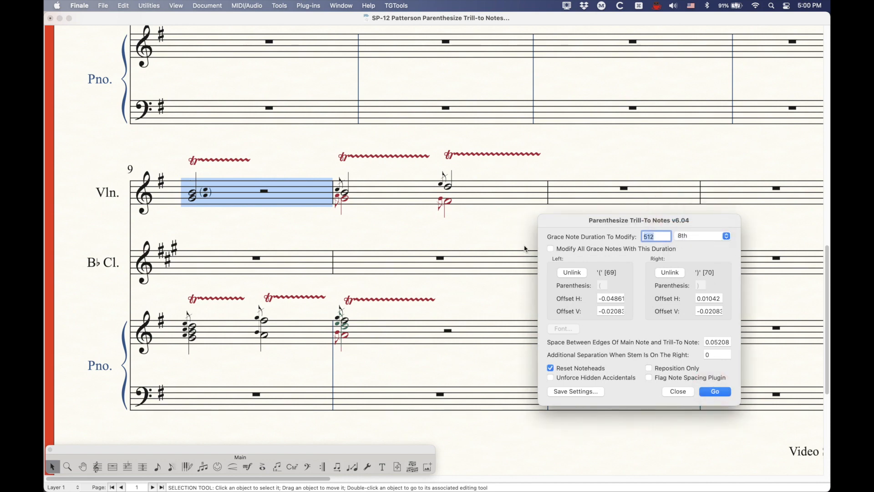
click(252, 143)
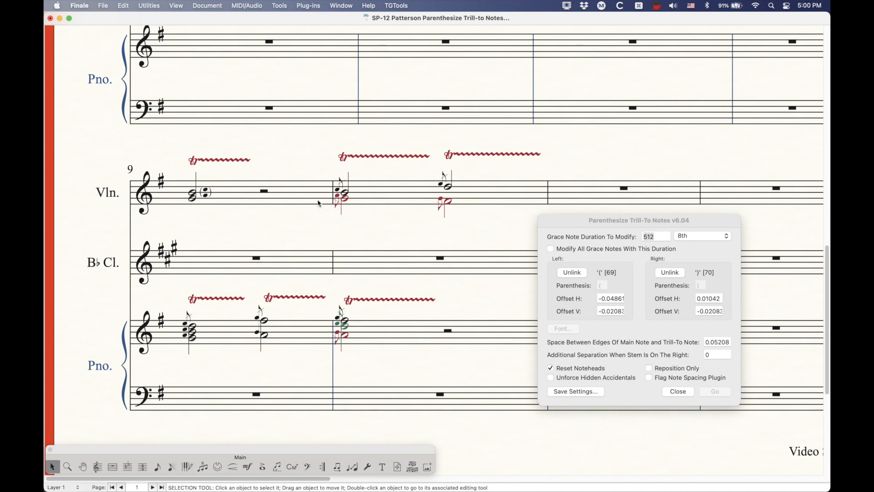
- Apply the 8th-note trill-to parenthesizing to both layers of violin measure 10 and deselect the measure
click(397, 191)
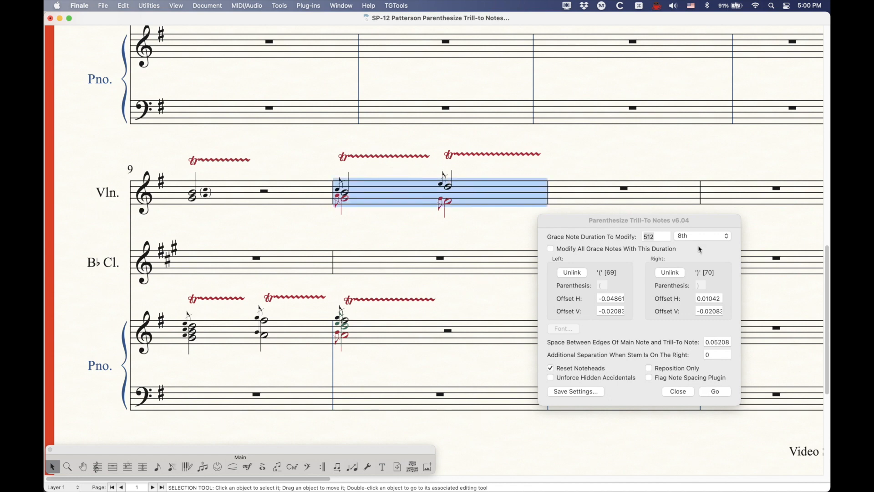
click(739, 391)
click(726, 395)
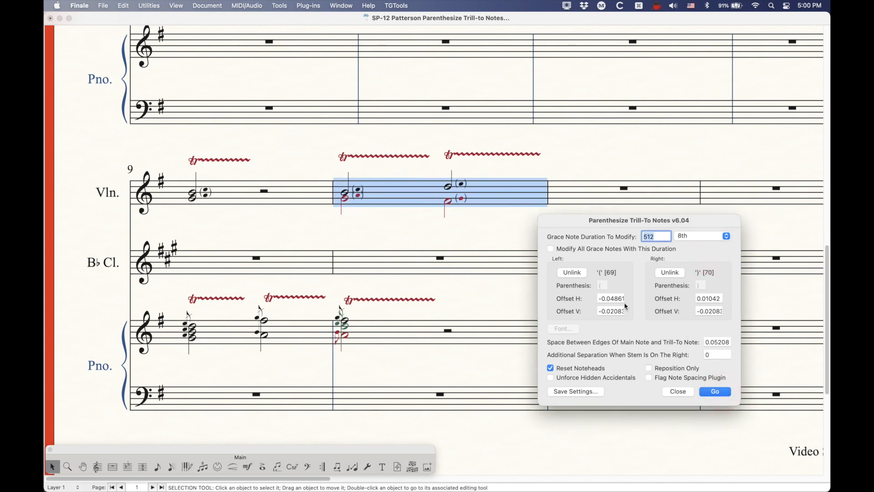
click(293, 137)
click(380, 141)
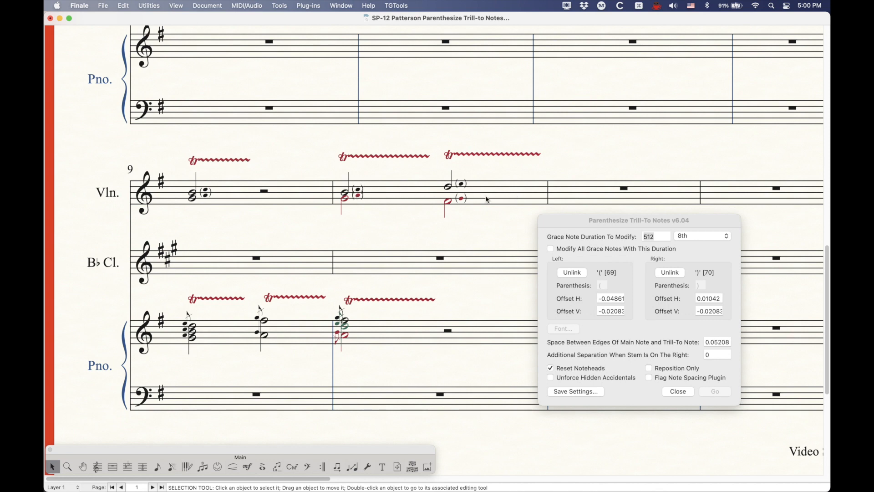
- Parenthesize the 8th-note trill-to grace chords in measure 9 of the piano's treble staff
scroll(294, 262, down, 5)
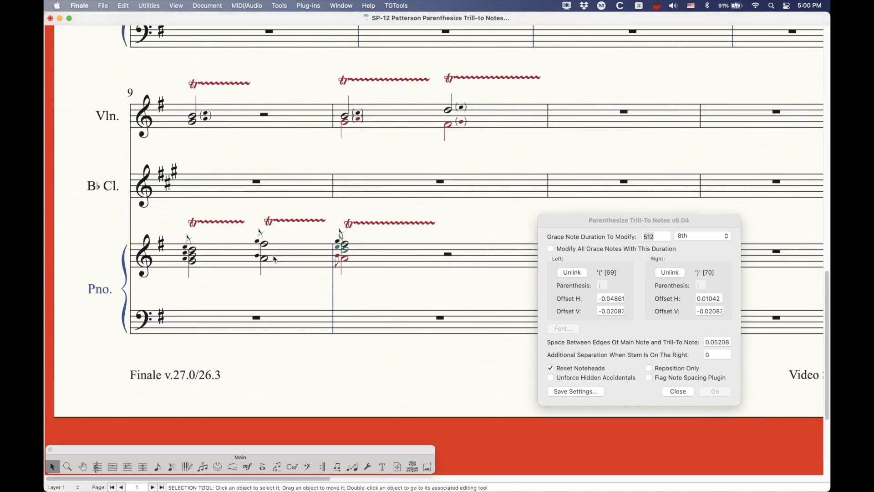
click(225, 262)
click(688, 222)
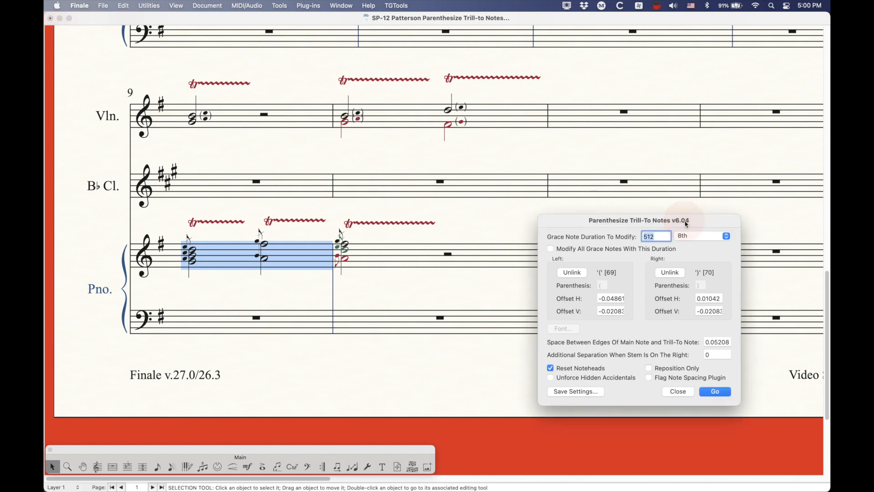
click(718, 393)
click(210, 218)
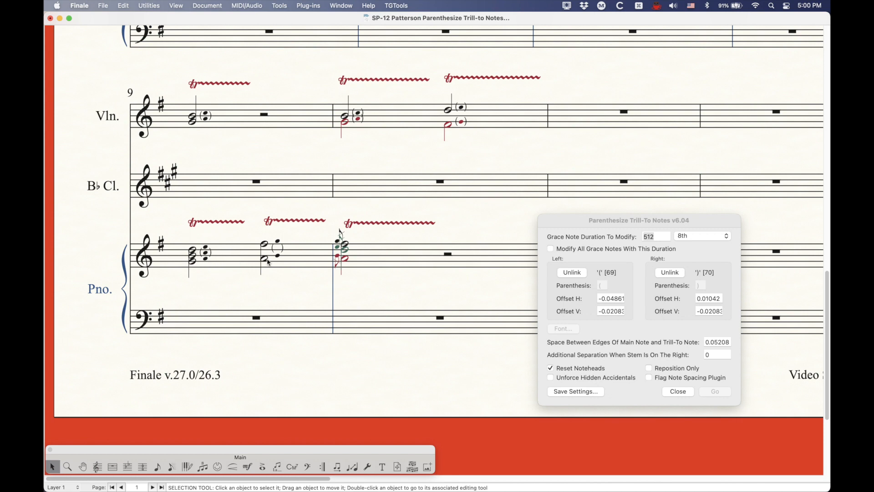
- Parenthesize the multi-layer 8th-note trill-to grace notes in measure 10 of the piano's treble staff
scroll(388, 278, right, 2)
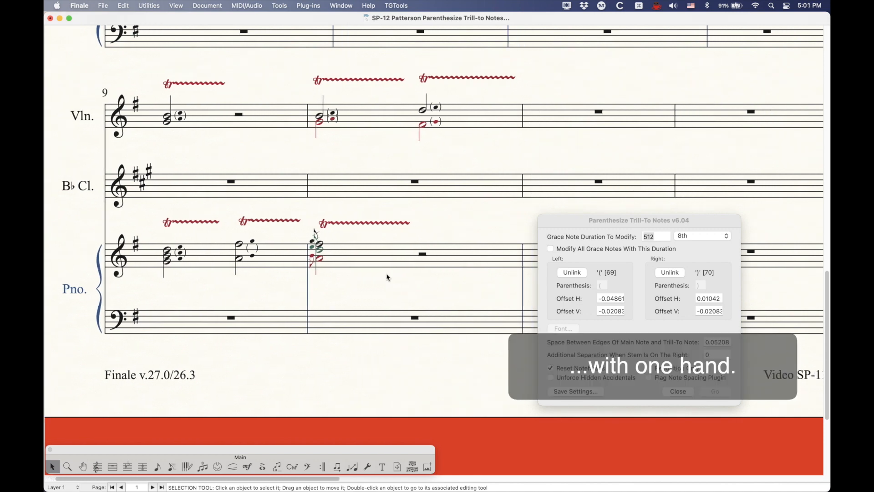
click(371, 258)
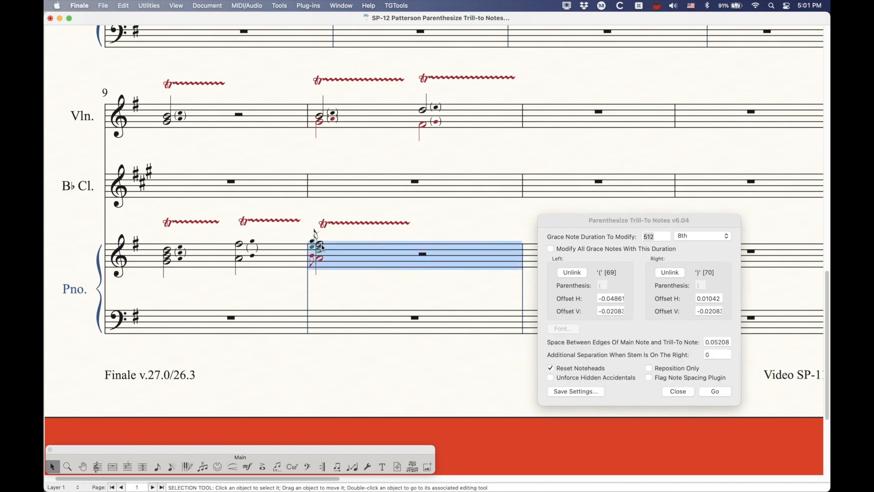
click(403, 212)
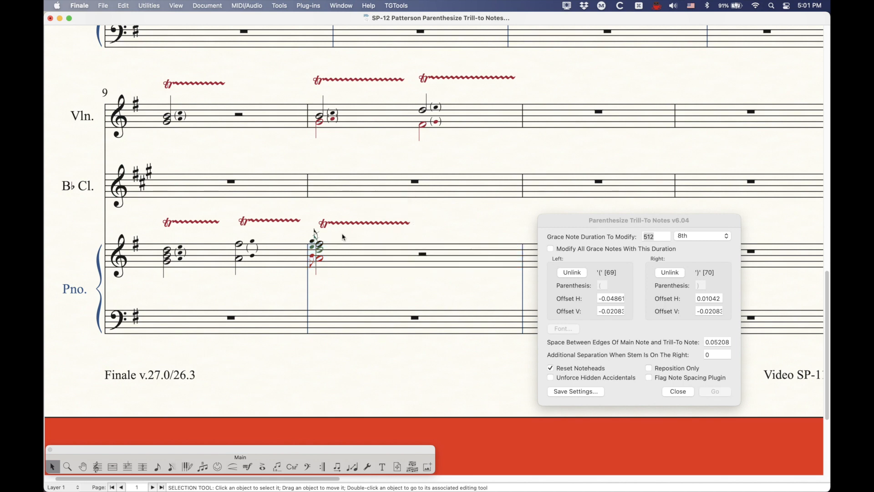
click(353, 258)
click(696, 228)
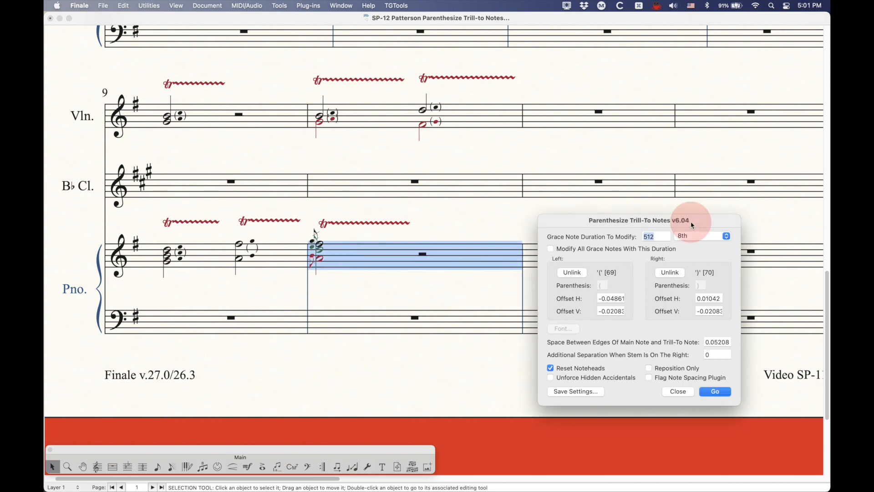
click(724, 393)
click(424, 211)
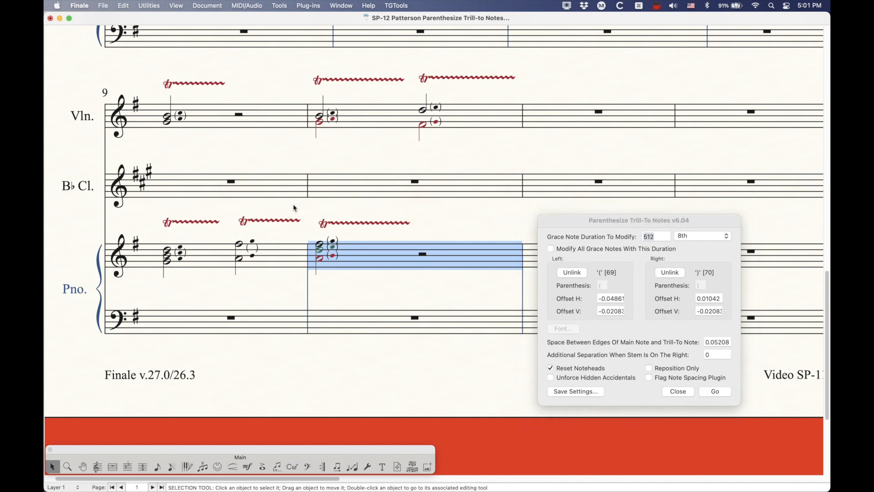
click(312, 214)
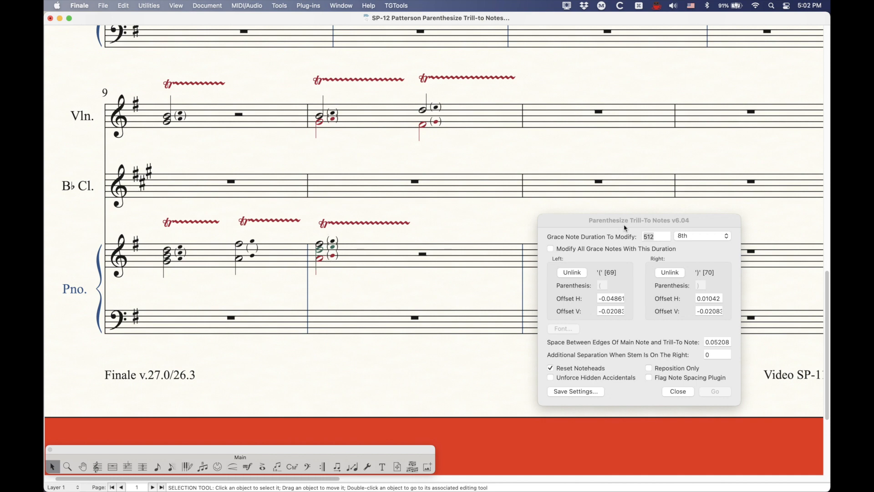
- Unlink the left parenthesis from its articulation in the plug-in settings and open the articulation list for linking it
drag(611, 224, 548, 204)
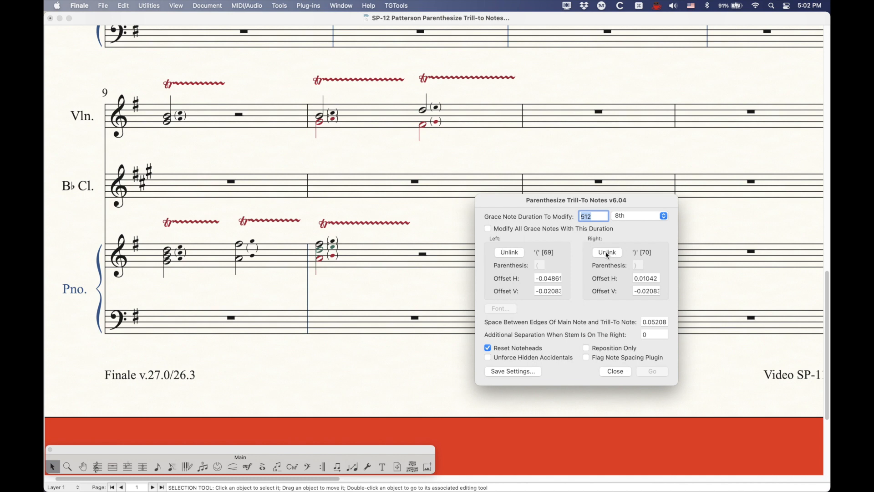
click(518, 253)
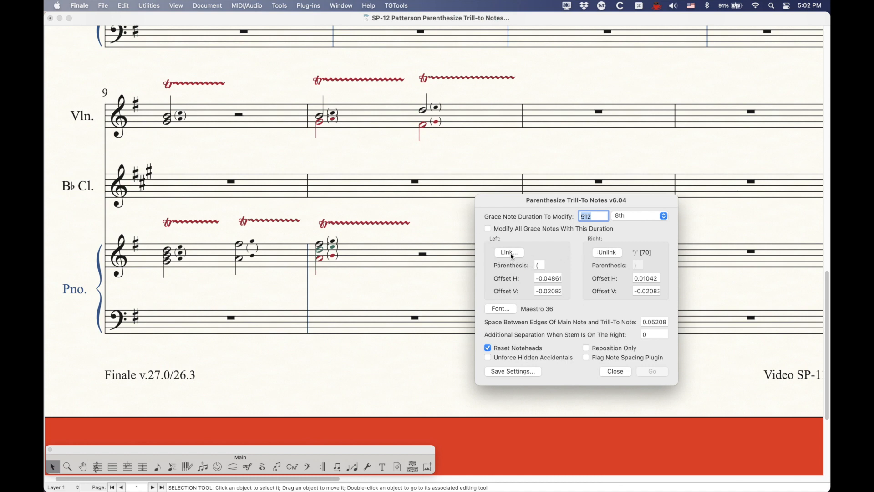
click(511, 257)
- Compare the standard parenthesis articulations 40 and 41 with parenthesis articulations 69 and 70 in the Articulation Selection list
scroll(501, 323, up, 10)
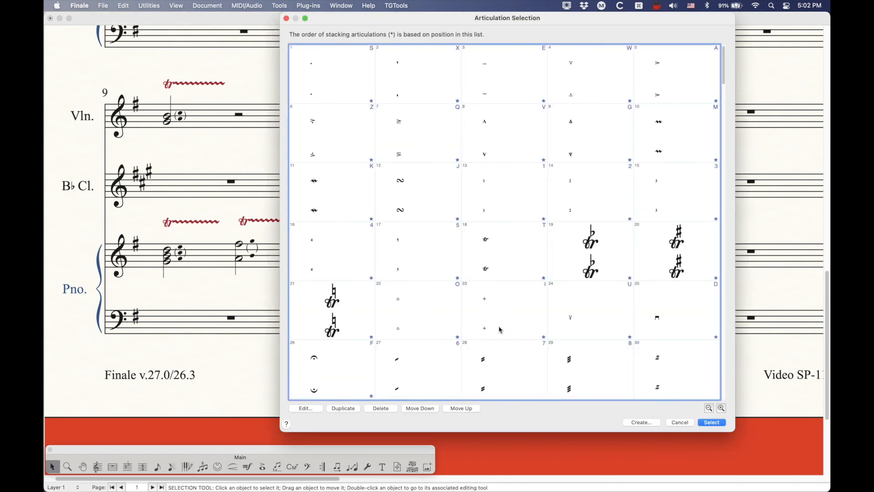
scroll(500, 329, down, 5)
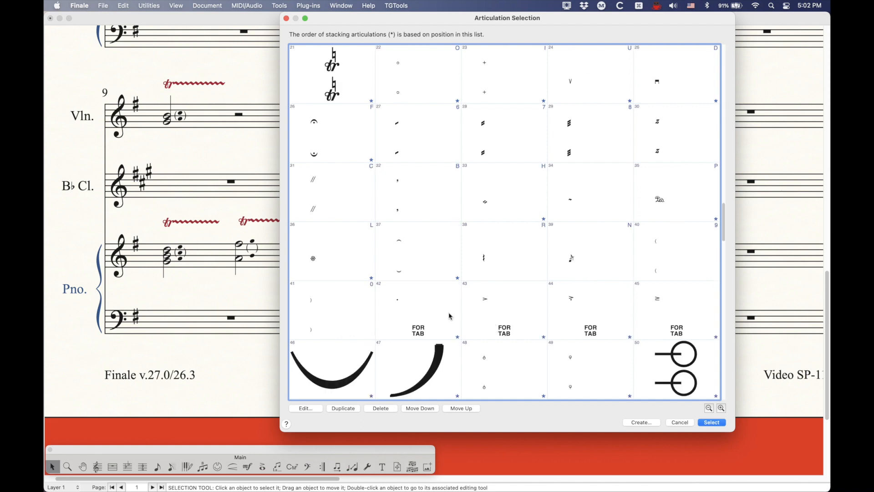
click(669, 252)
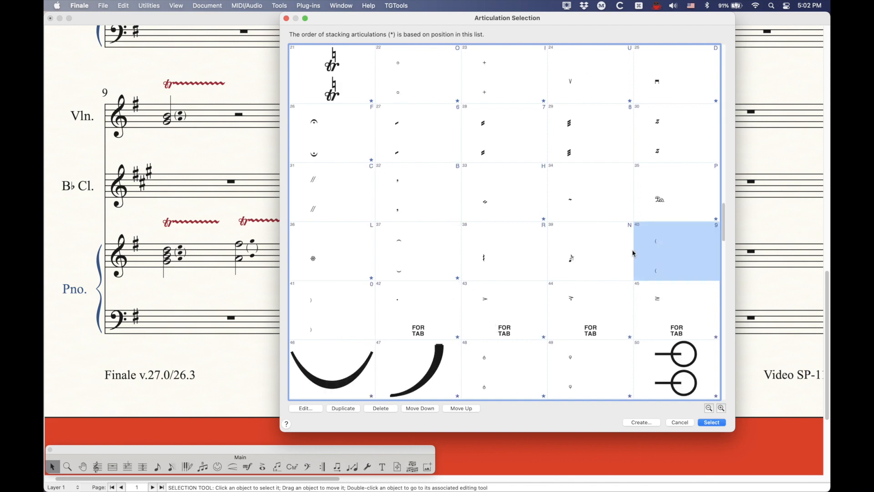
click(322, 331)
click(668, 258)
scroll(463, 301, down, 5)
scroll(464, 303, up, 5)
scroll(477, 331, down, 5)
click(591, 368)
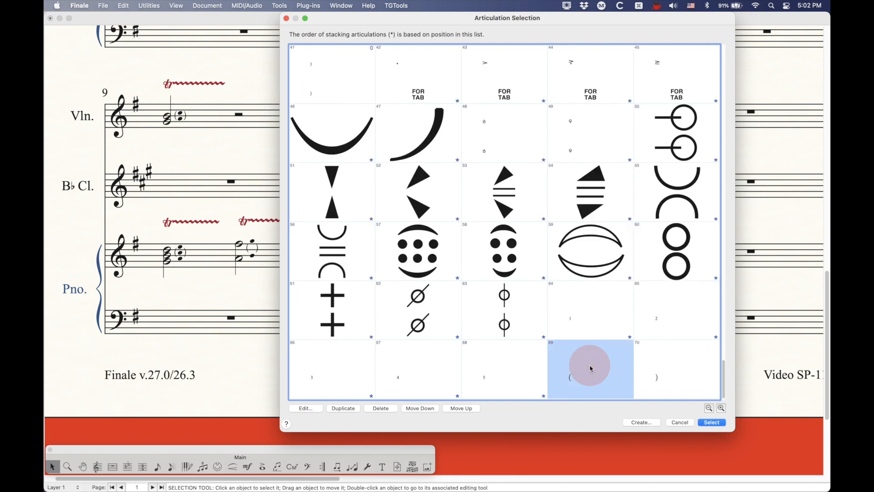
scroll(586, 368, up, 5)
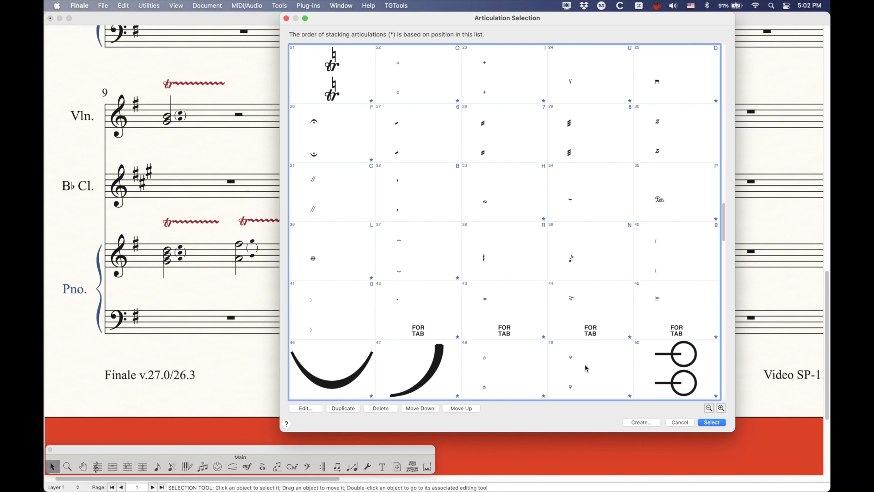
- Examine the Articulation Designer settings of left-parenthesis articulations 40 and 69, cancelling out of each without changes
click(652, 243)
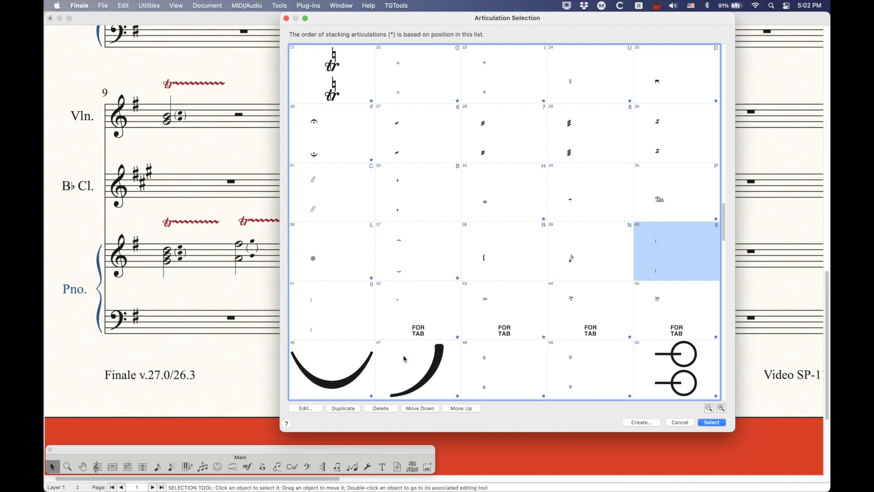
click(321, 409)
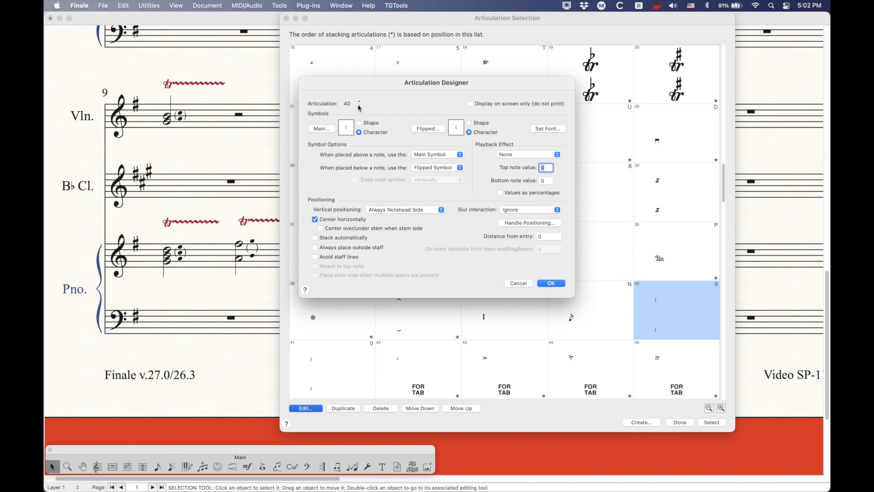
click(520, 285)
scroll(446, 285, down, 10)
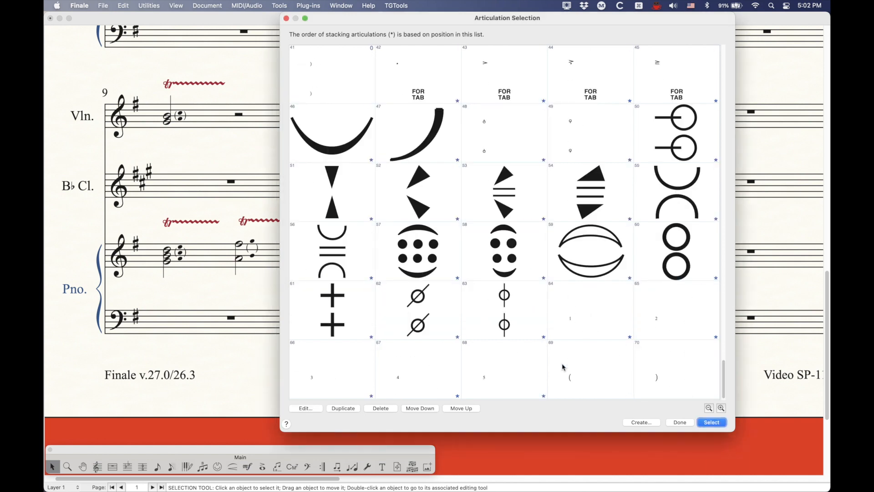
click(575, 367)
click(306, 409)
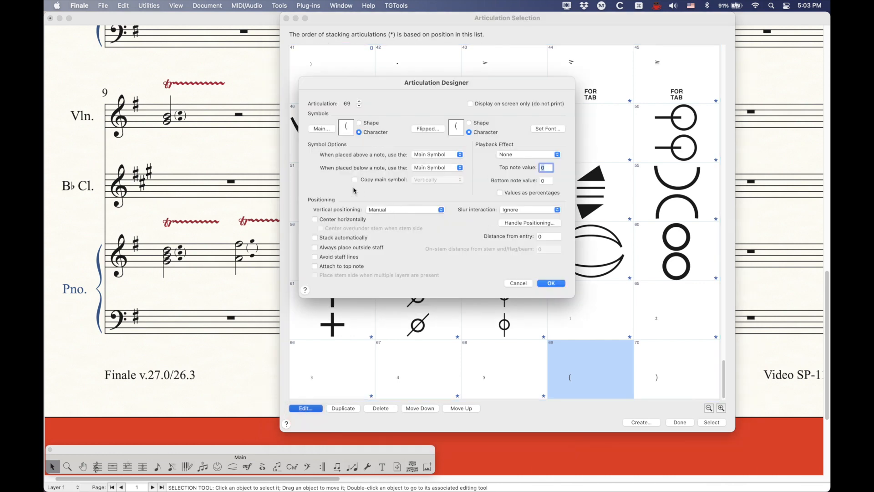
click(518, 283)
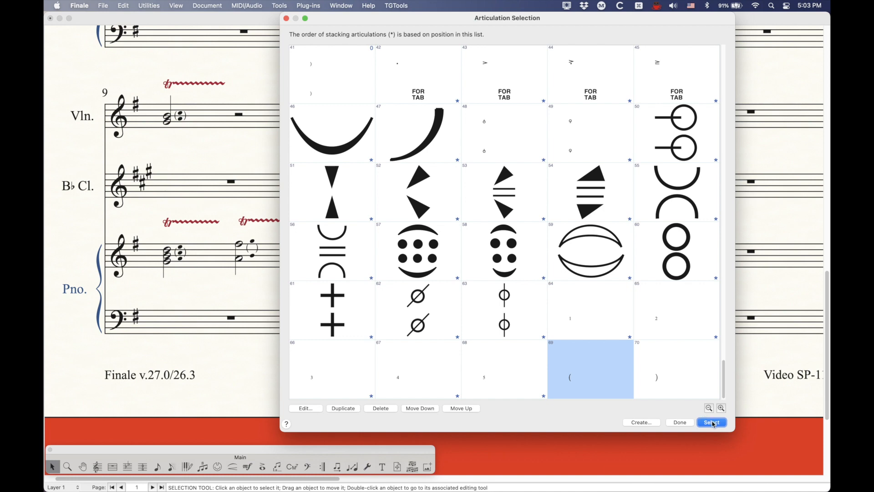
- Examine the font settings of left-parenthesis articulation 69 in the Articulation Designer, cancelling without changes, and close the articulation list
scroll(608, 321, up, 5)
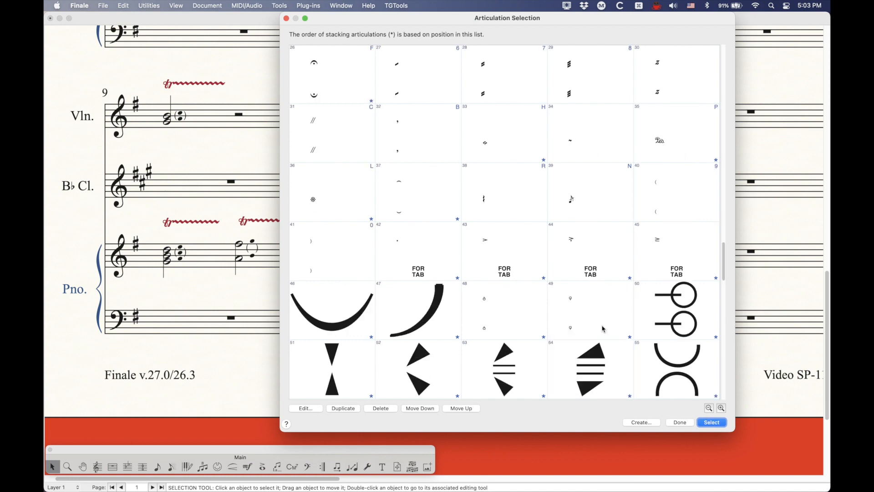
scroll(657, 260, down, 5)
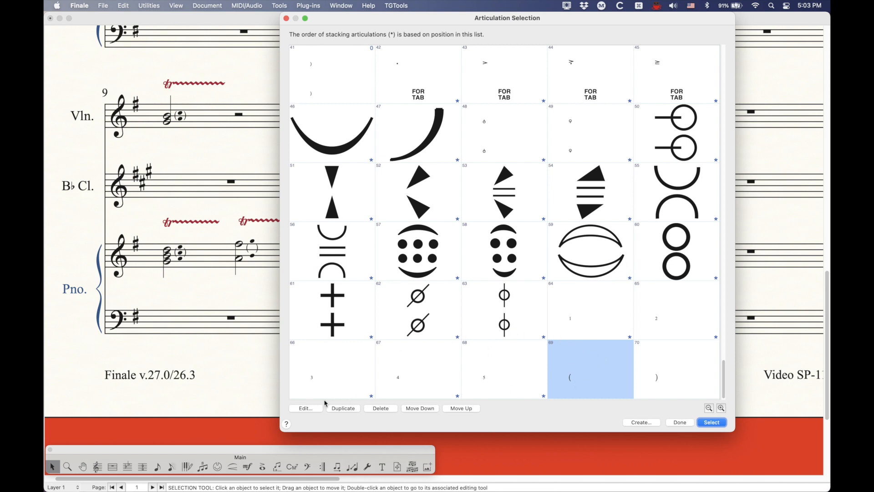
click(310, 408)
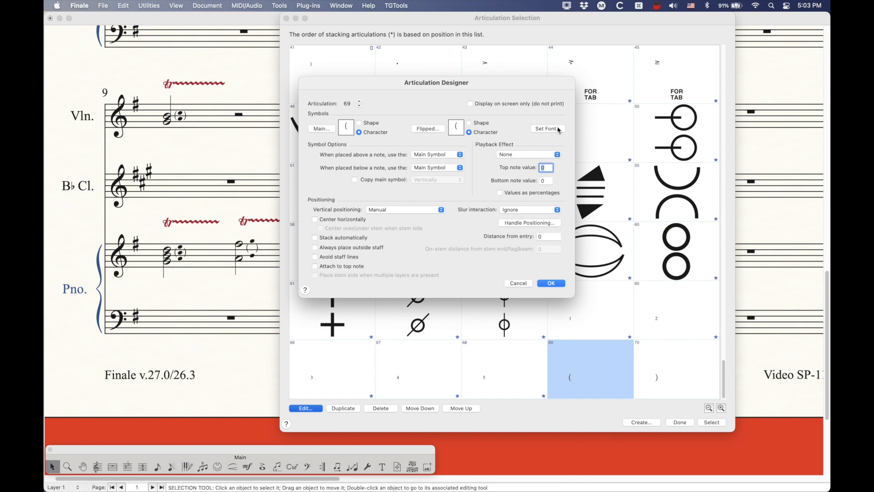
click(558, 129)
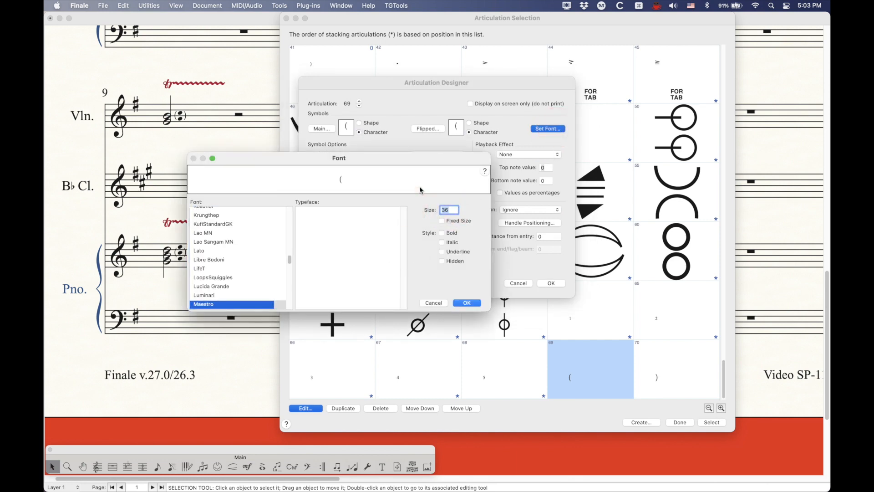
click(432, 303)
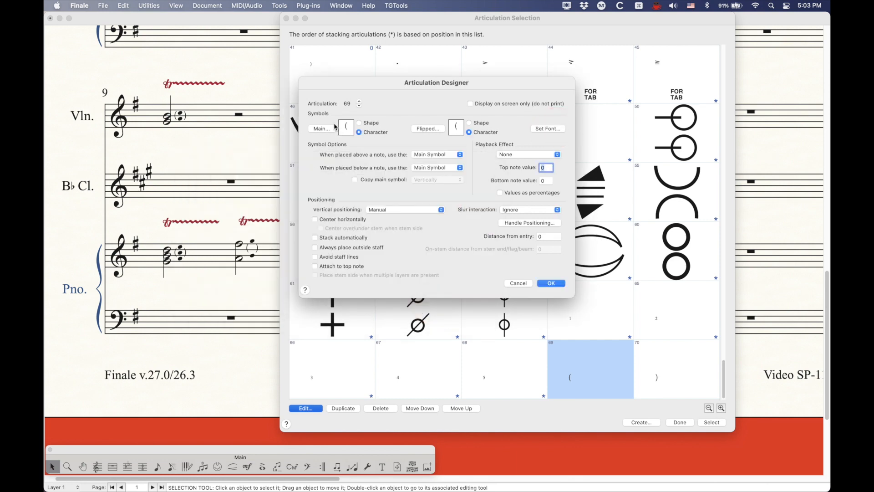
click(518, 284)
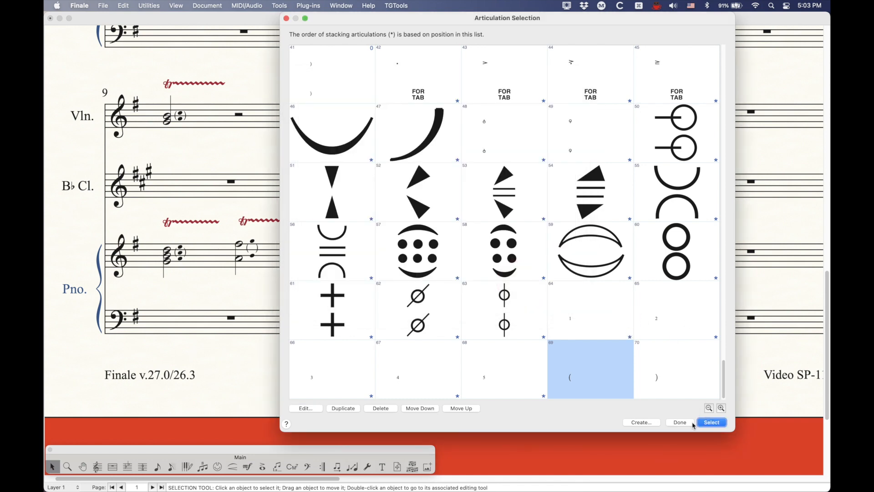
click(680, 422)
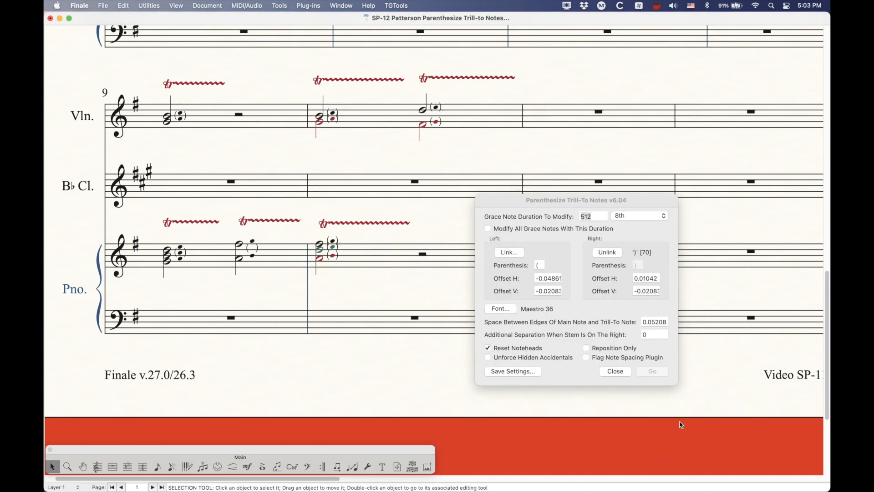
- Link the plug-in's left parenthesis to articulation 69
click(520, 256)
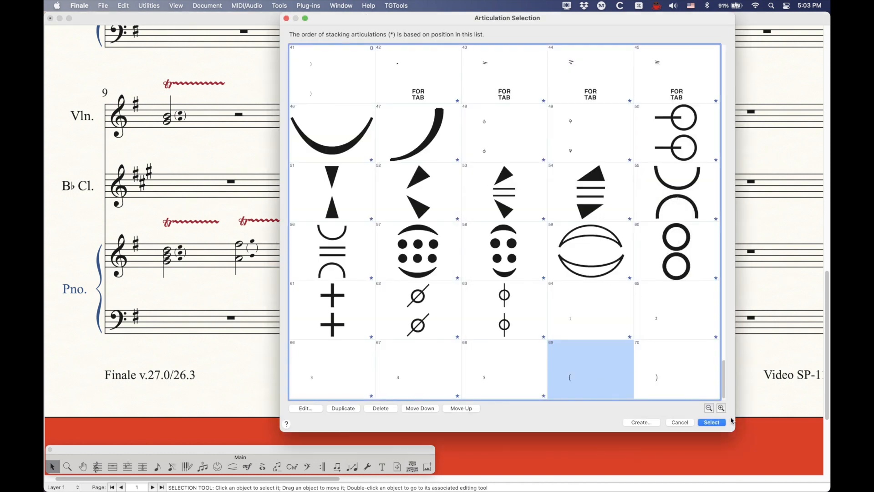
click(712, 423)
drag(525, 201, 536, 192)
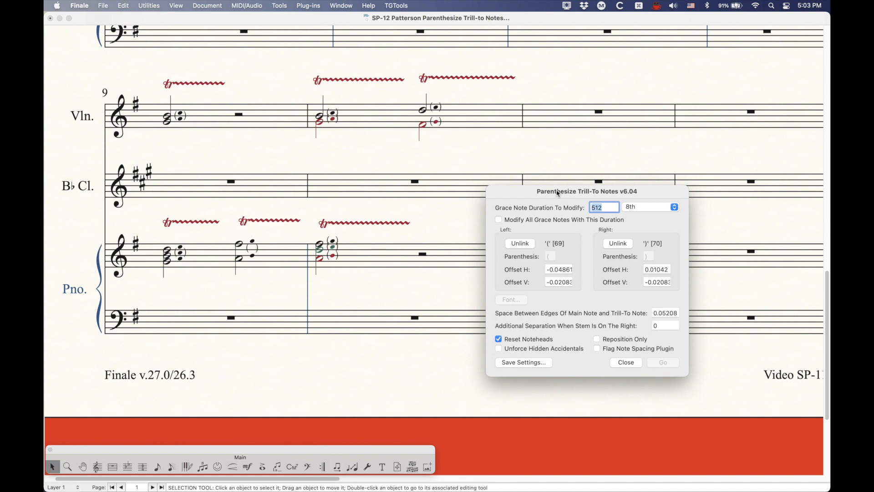
- Unlink the left parenthesis to expose its character and font settings, and relink it to articulation 69
click(520, 244)
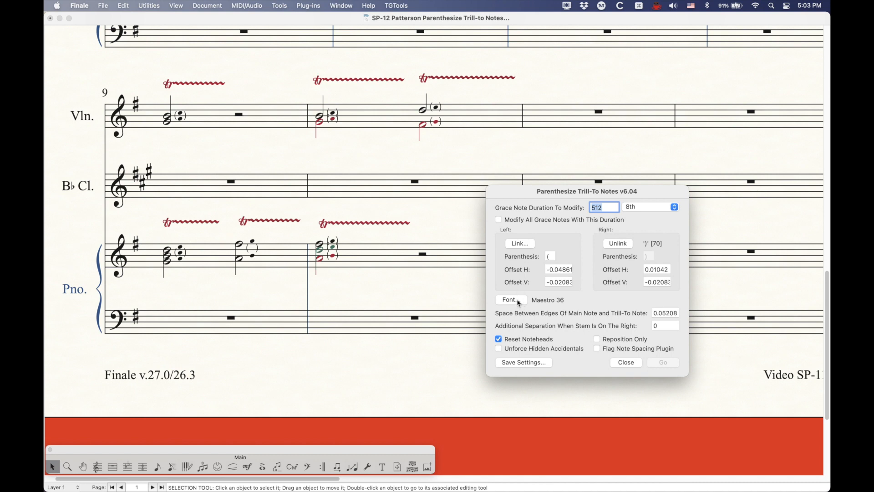
click(526, 248)
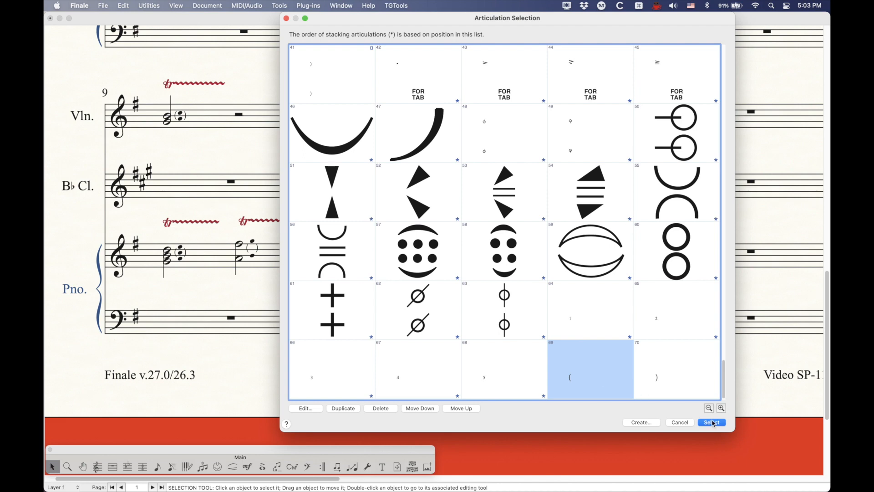
click(712, 422)
click(513, 300)
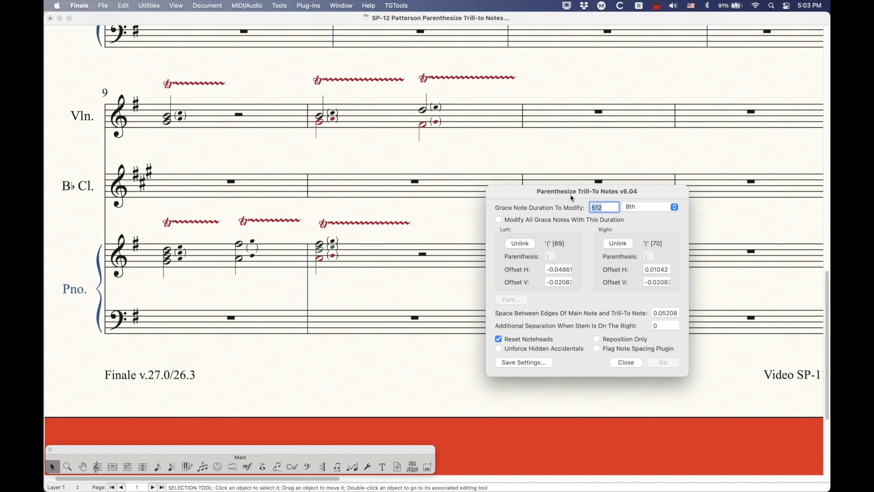
drag(553, 190, 543, 177)
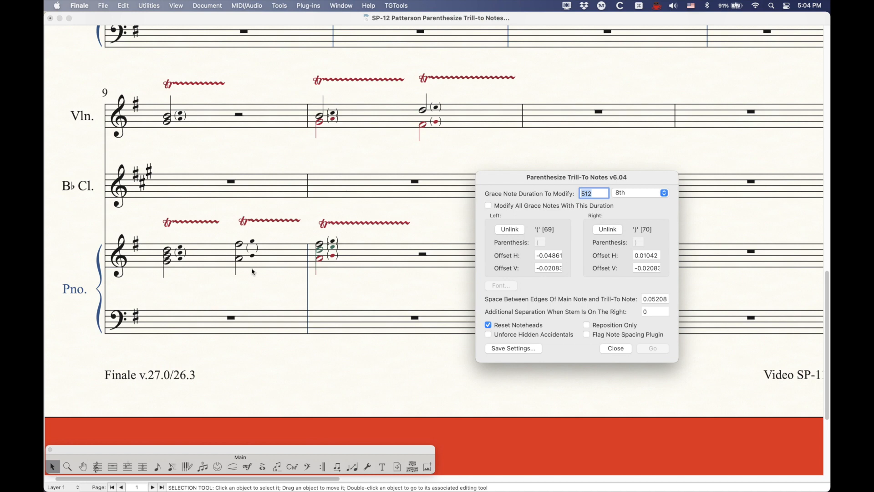
- Try parenthesizing the 8th-note trill-to grace notes in violin measure 14 without additional stem separation, and undo it
click(550, 256)
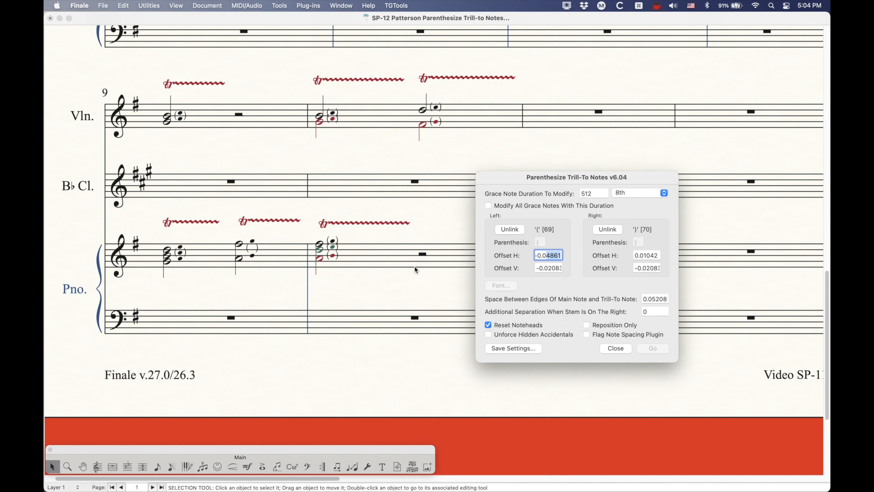
scroll(417, 310, up, 10)
scroll(395, 289, right, 15)
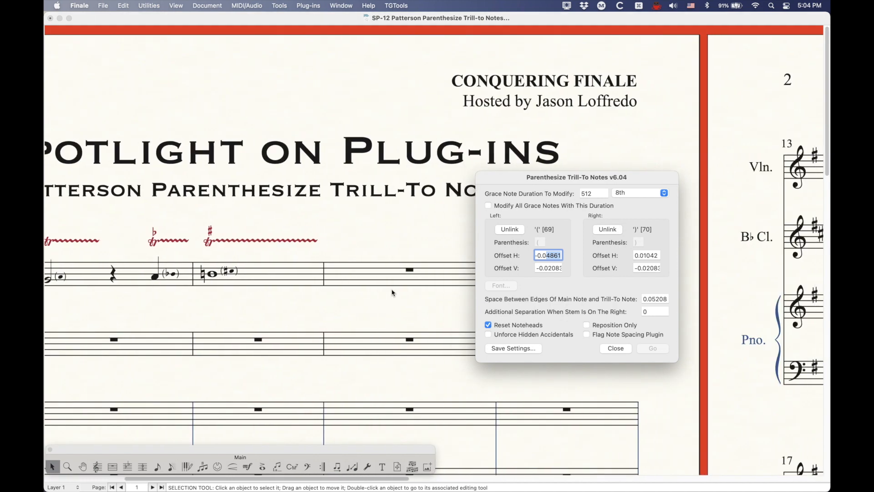
scroll(391, 293, right, 10)
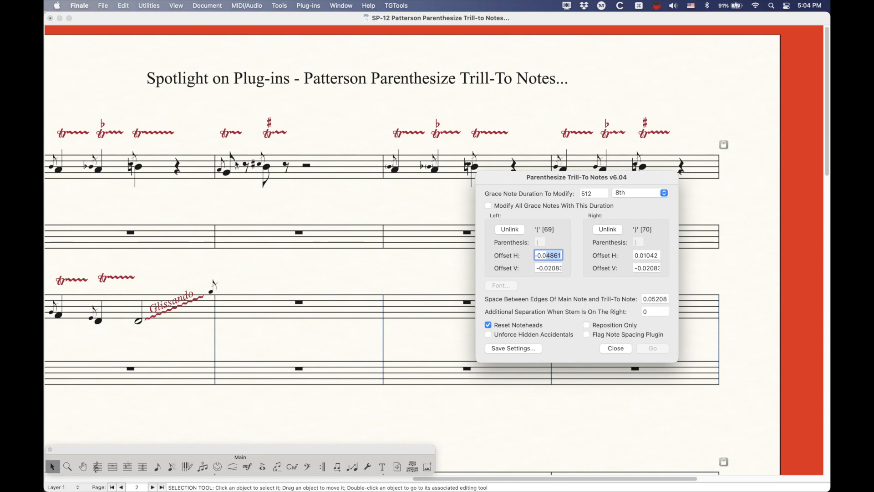
click(325, 175)
click(325, 175)
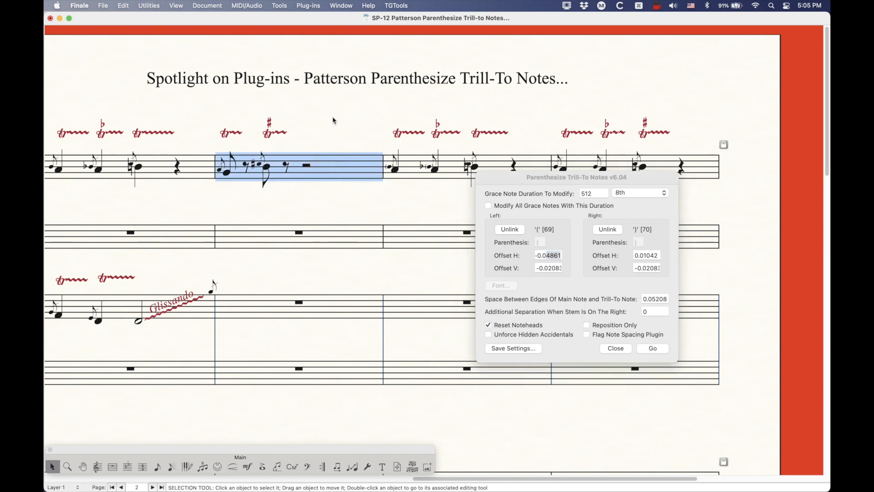
click(659, 329)
click(658, 351)
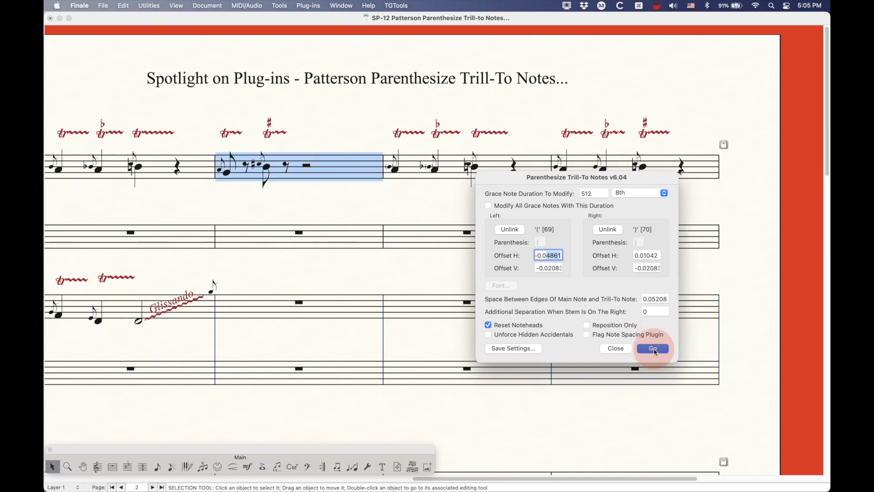
click(245, 177)
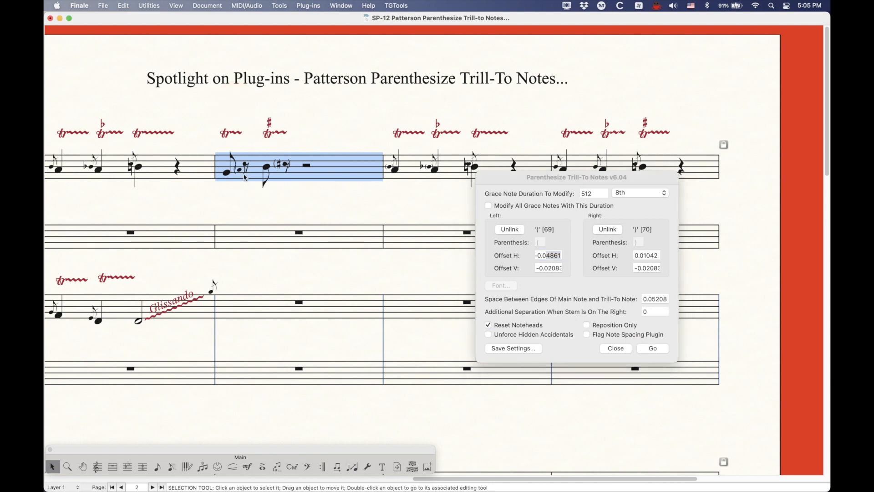
click(245, 122)
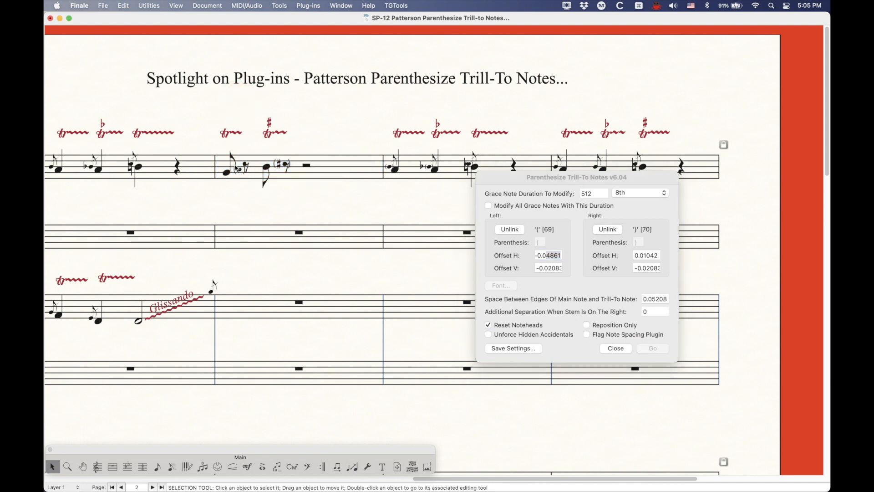
key(cmd+z)
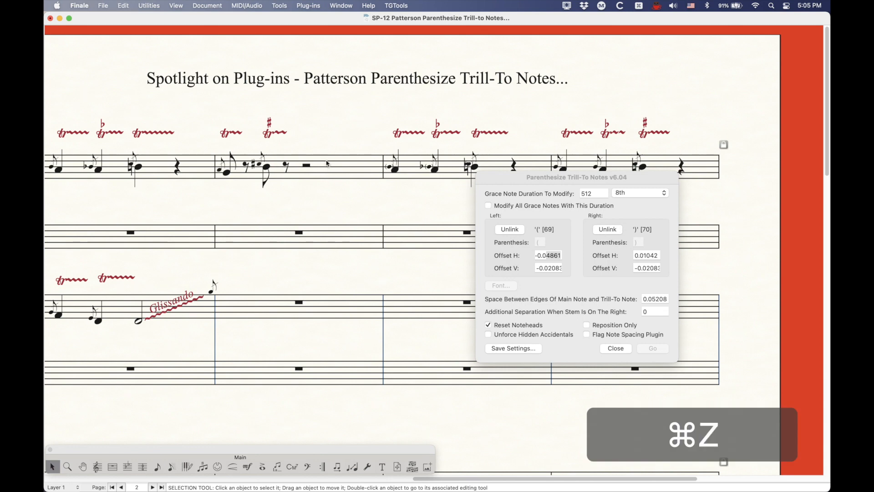
- Set the additional separation for right-side stems to .05, try parenthesizing violin measure 14 with it, and undo the result
click(339, 171)
click(663, 285)
click(667, 312)
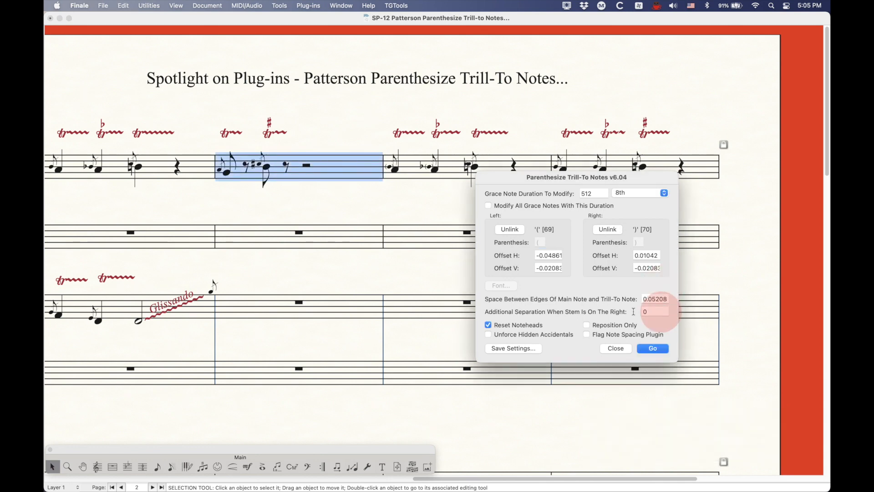
text(.05)
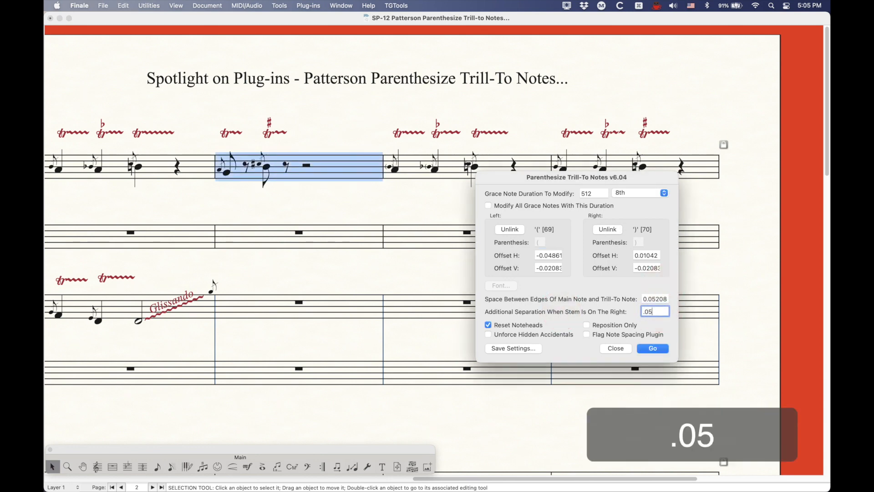
click(654, 348)
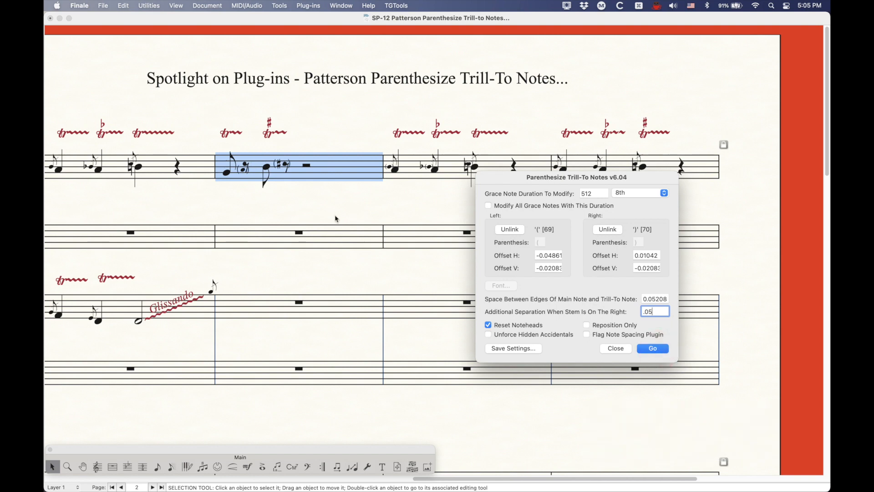
click(252, 173)
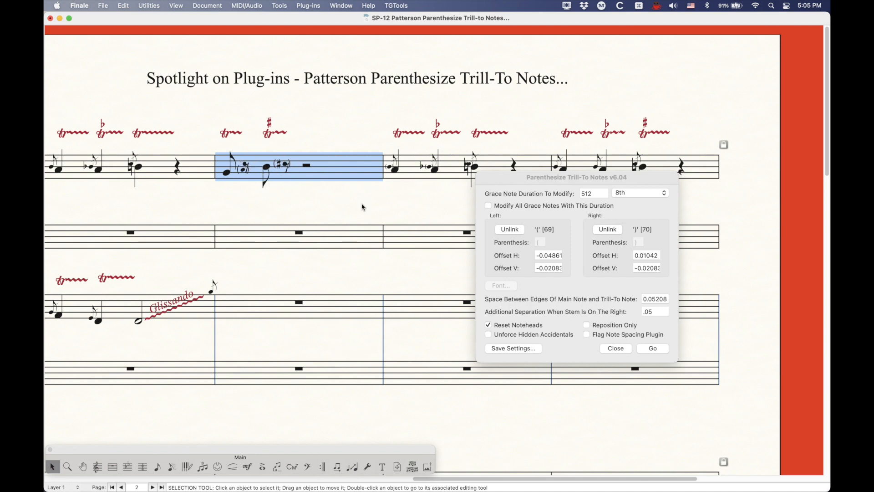
click(349, 106)
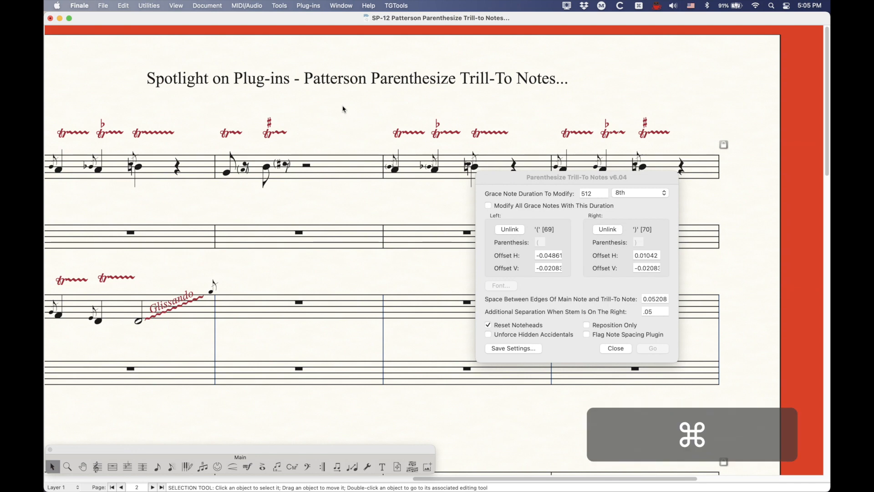
key(super+z)
- Try parenthesizing the 8th-note trill-to grace notes in violin measure 13 with the .05 additional separation, and undo it
click(661, 312)
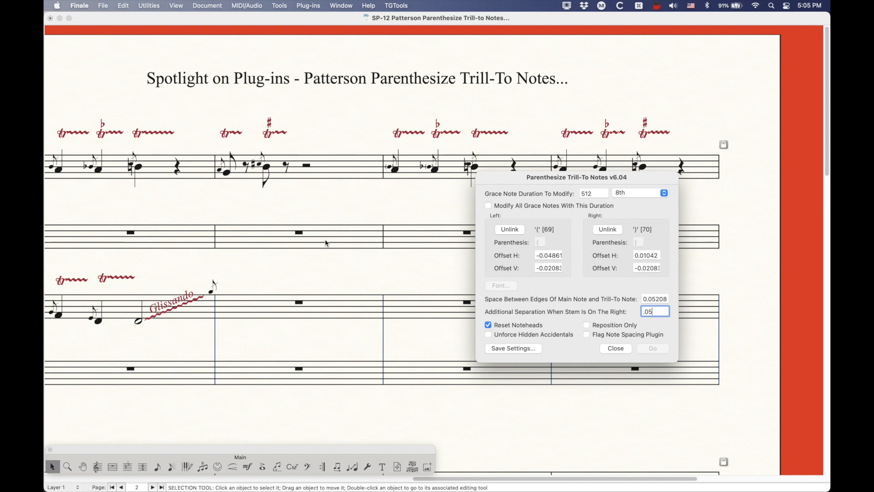
scroll(284, 255, left, 3)
scroll(285, 254, left, 2)
click(269, 168)
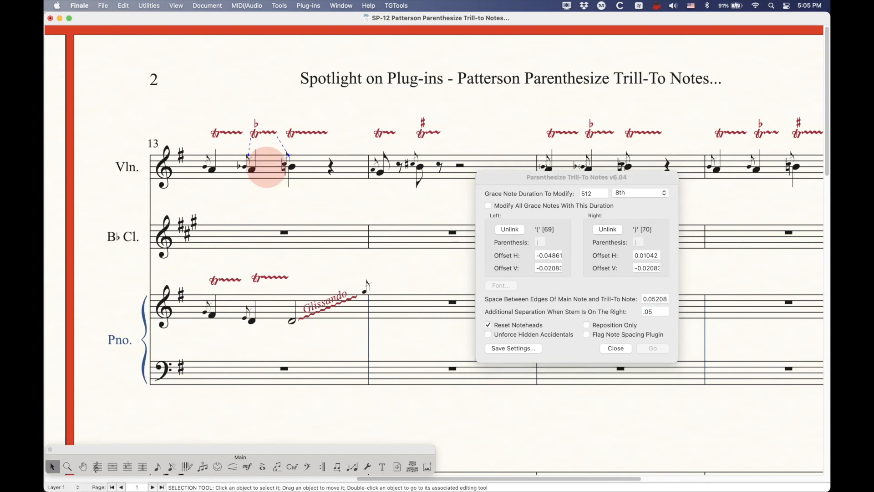
click(219, 165)
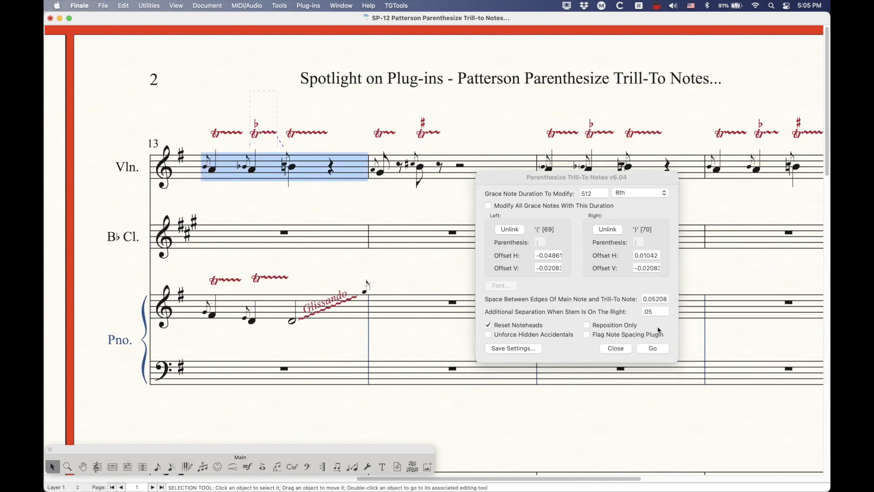
click(660, 351)
click(661, 351)
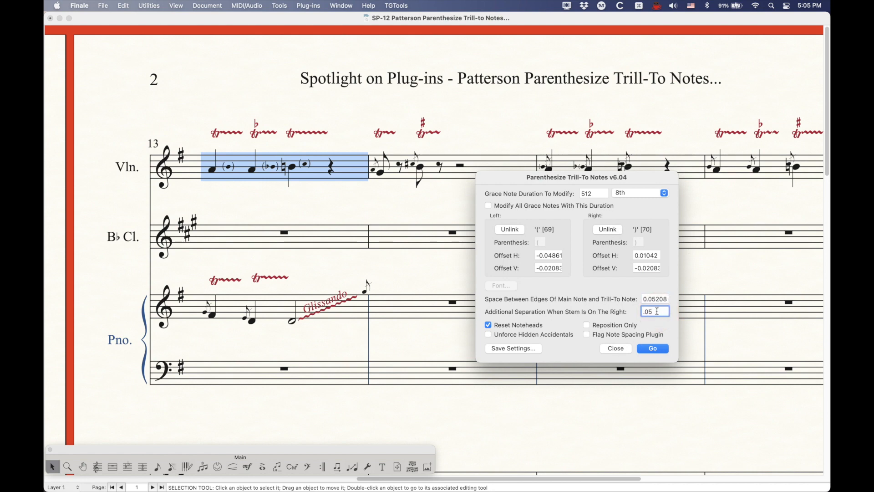
click(254, 101)
key(super+z)
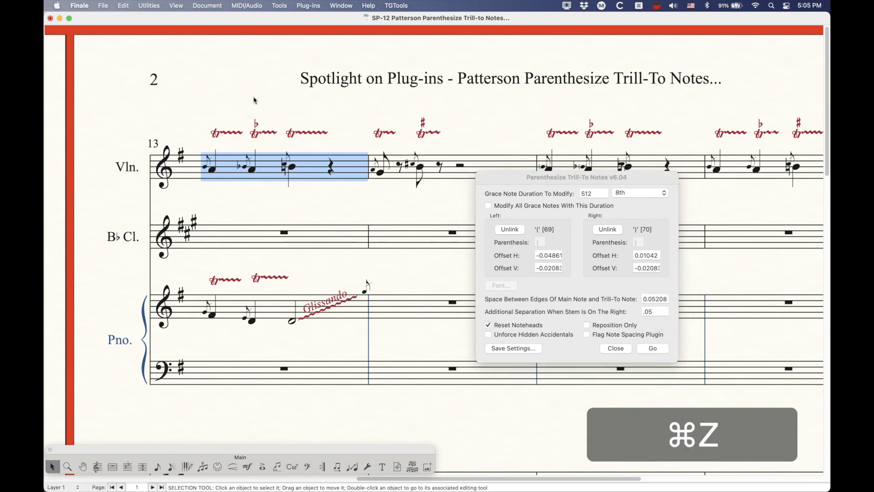
- Set the additional separation for right-side stems back to 0
click(655, 311)
drag(657, 311, 602, 306)
text(0)
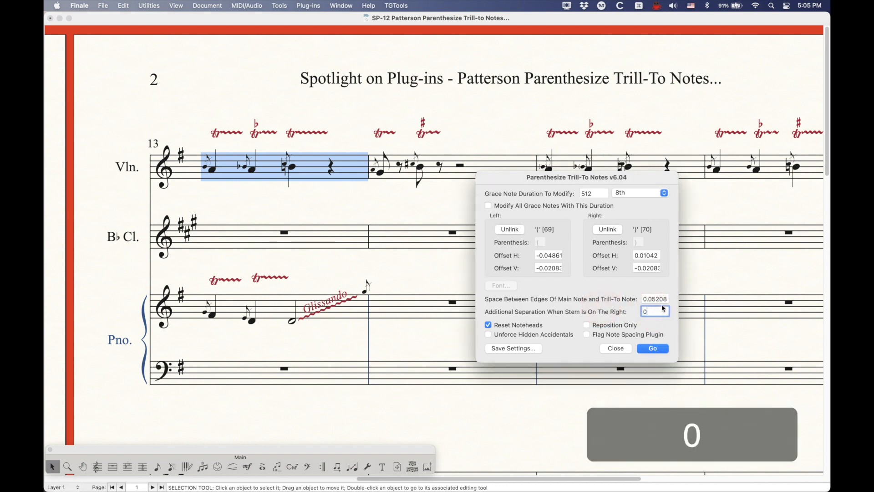
- Move the plug-in dialog clear of the violin staff so that measures 15 and 16 are unobstructed
scroll(375, 283, right, 5)
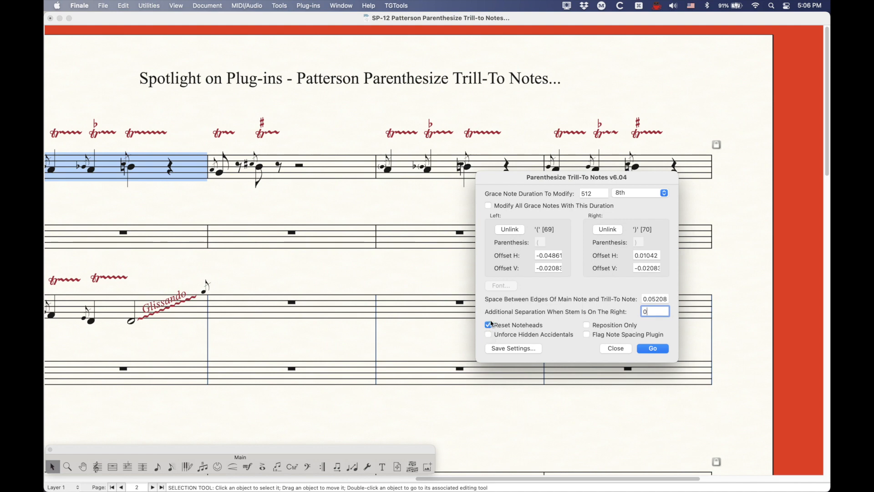
scroll(333, 308, right, 4)
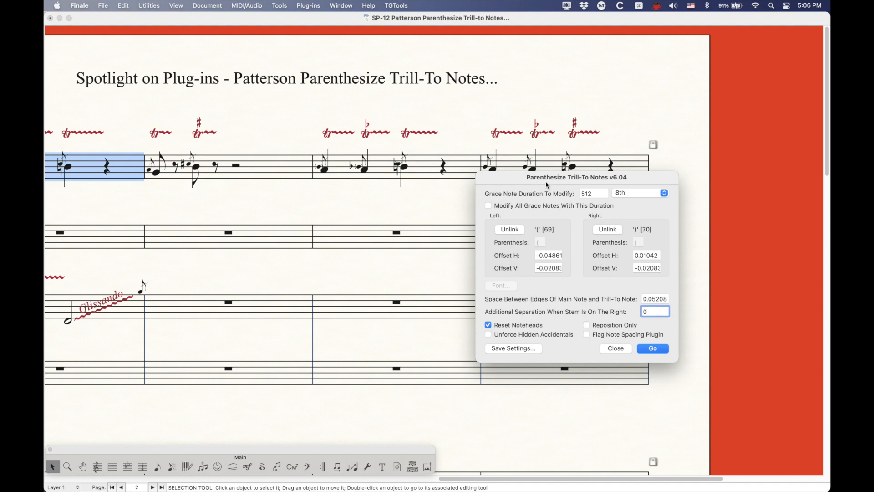
drag(546, 180, 549, 224)
scroll(388, 290, right, 2)
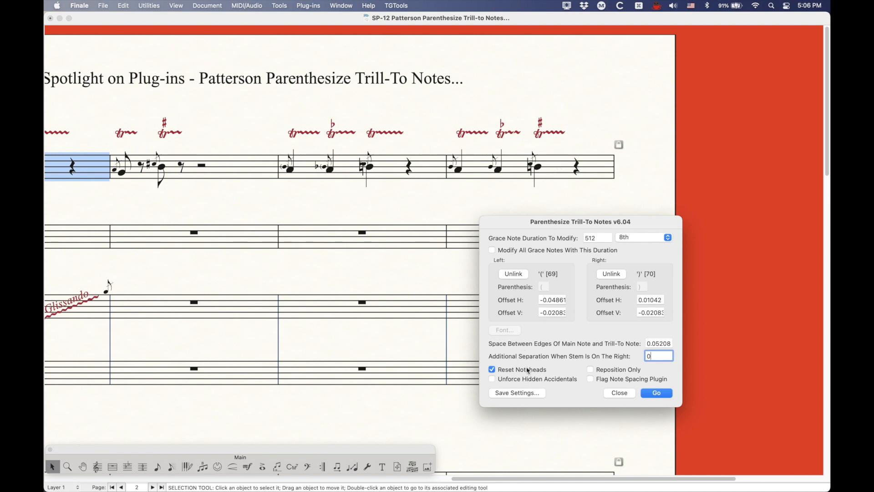
- Enable unforcing of hidden accidentals and parenthesize the 8th-note trill-to grace notes in violin measures 15 and 16
shift+click(493, 379)
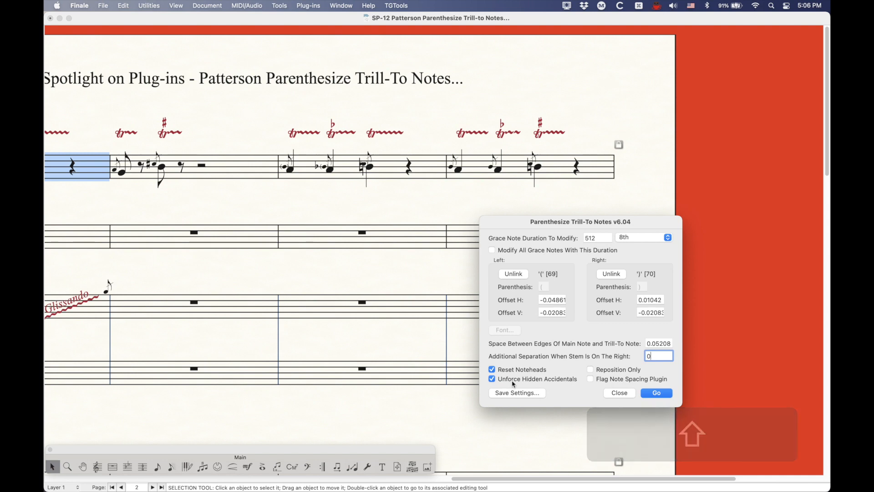
click(433, 168)
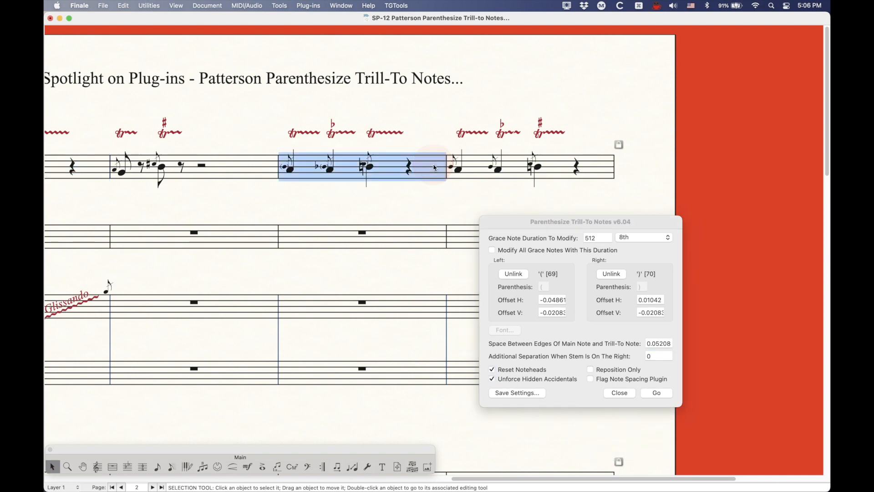
shift+click(458, 154)
click(555, 365)
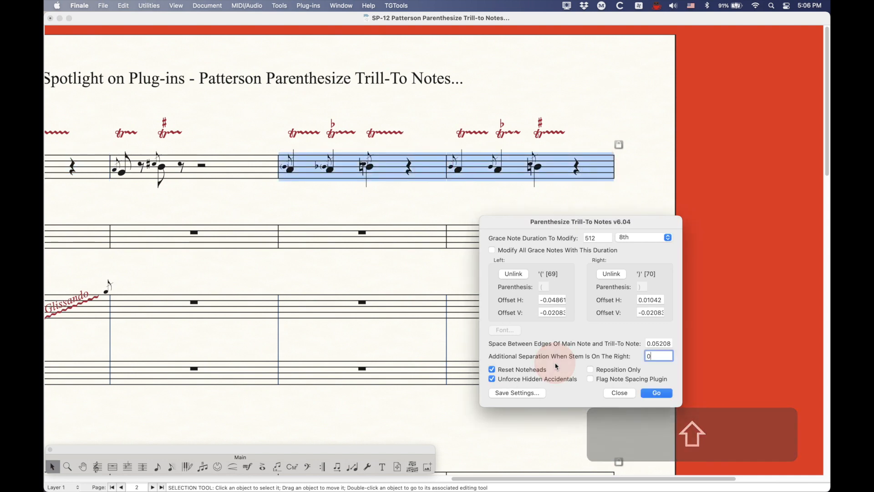
click(661, 393)
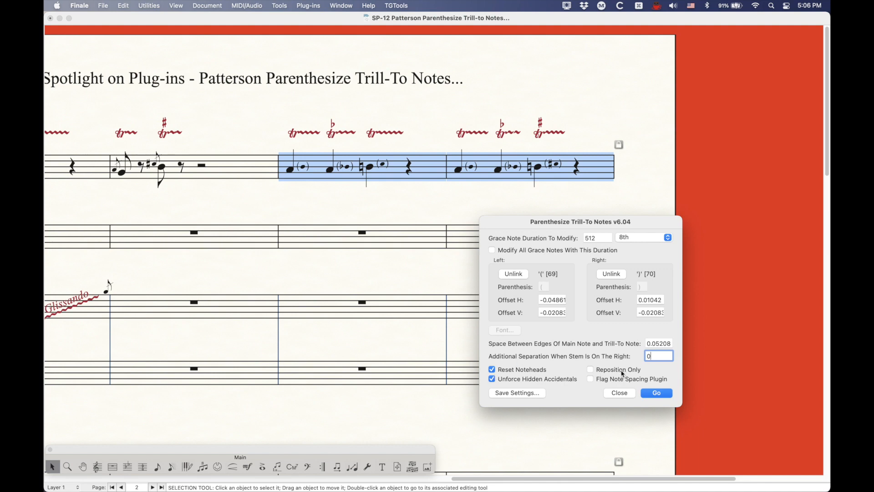
- Turn on Reposition Only and reposition the trill-to notes in violin measures 15–16 with an additional right-stem separation of .04
click(591, 370)
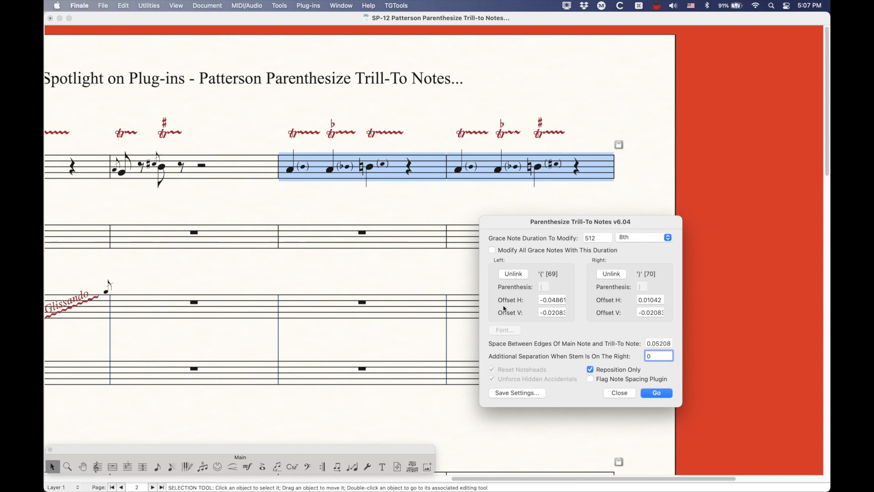
drag(661, 358, 606, 352)
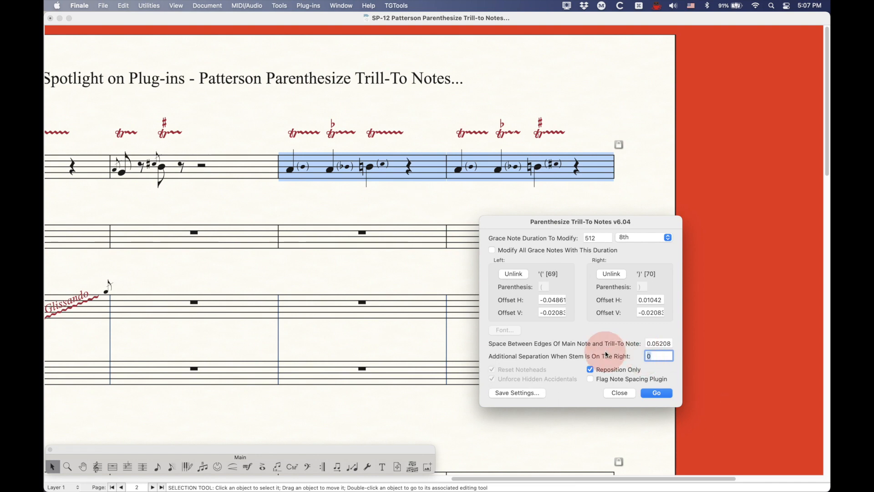
text(.04)
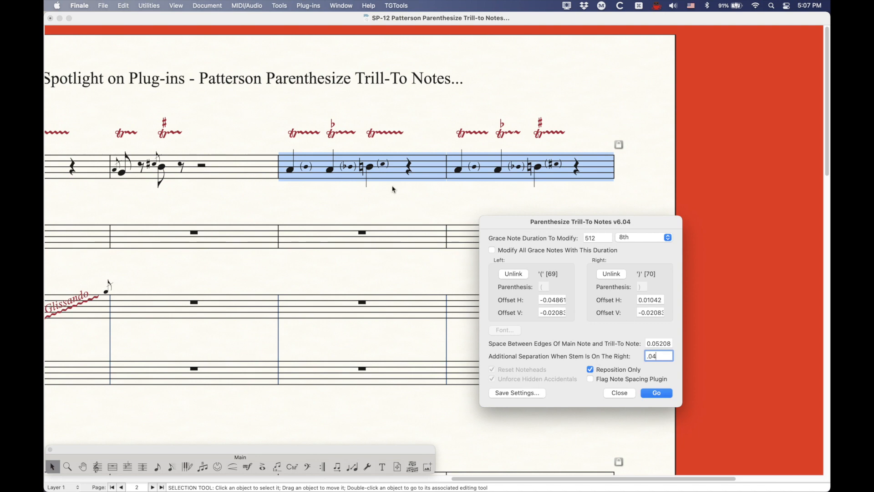
- Set the additional right-stem separation back to 0, reposition the trill-to notes in violin measures 15–16, and turn off Reposition Only
click(651, 356)
text(0)
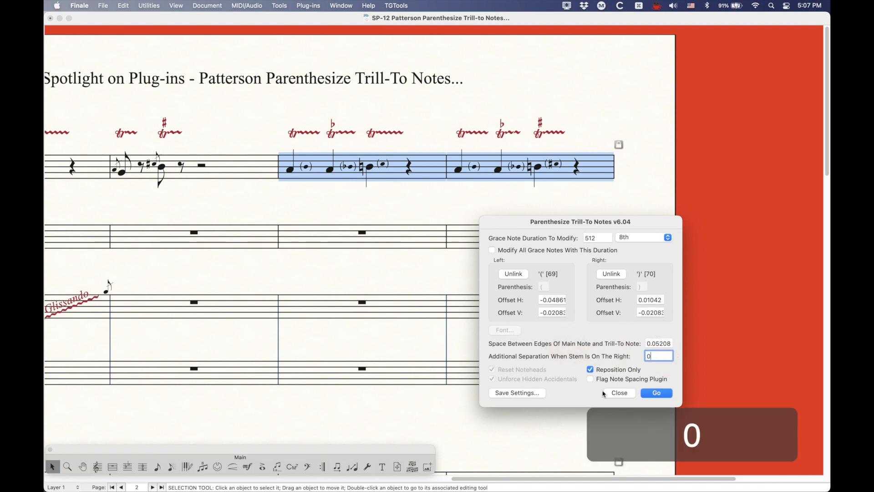
click(658, 394)
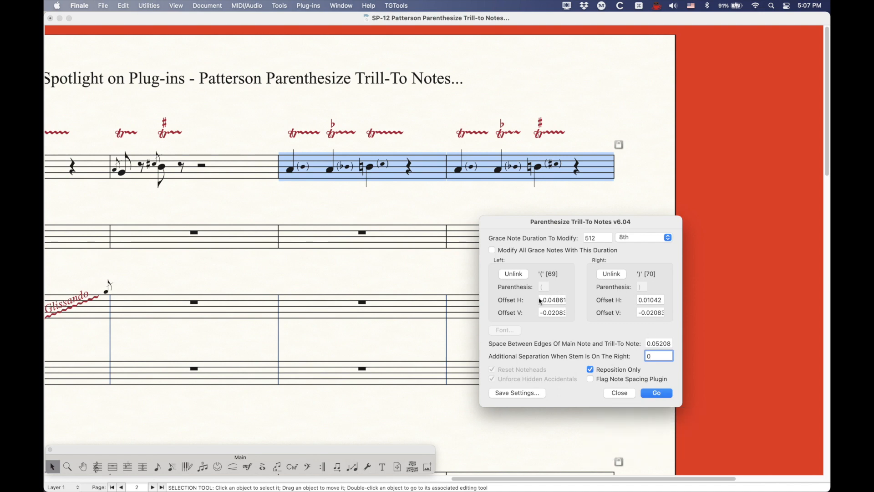
click(591, 370)
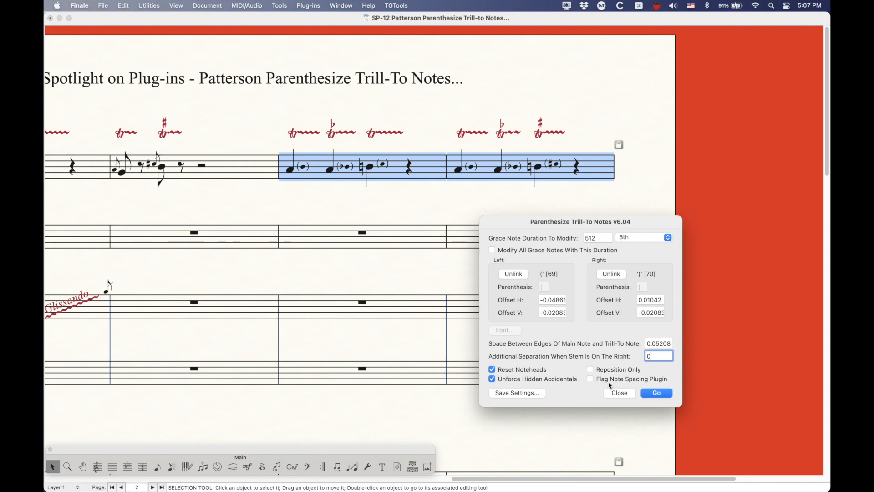
- Review the Patterson Note Spacing options for measures 15–16 alongside the trill-to settings, and close them without applying any spacing
click(315, 6)
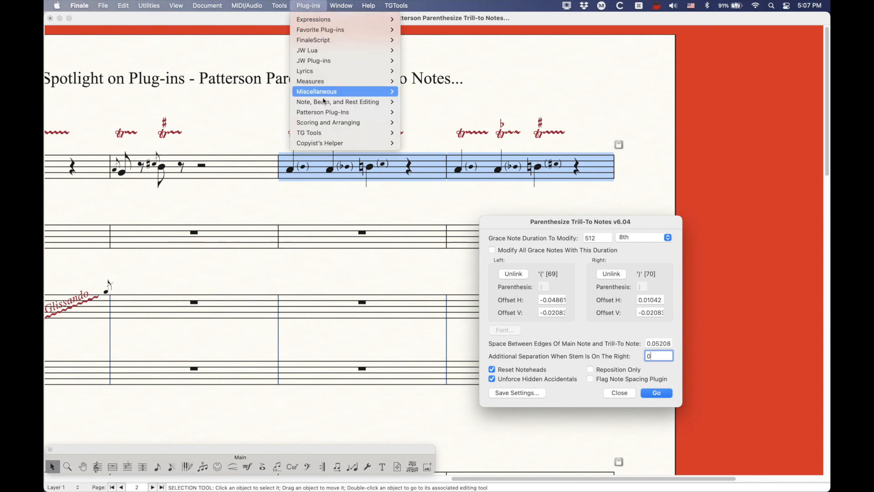
mouse_move(322, 113)
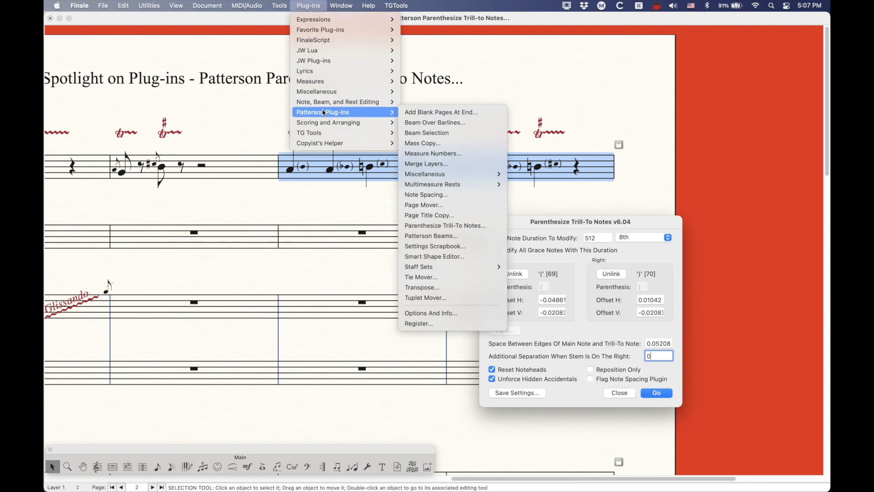
click(447, 195)
drag(368, 91, 300, 107)
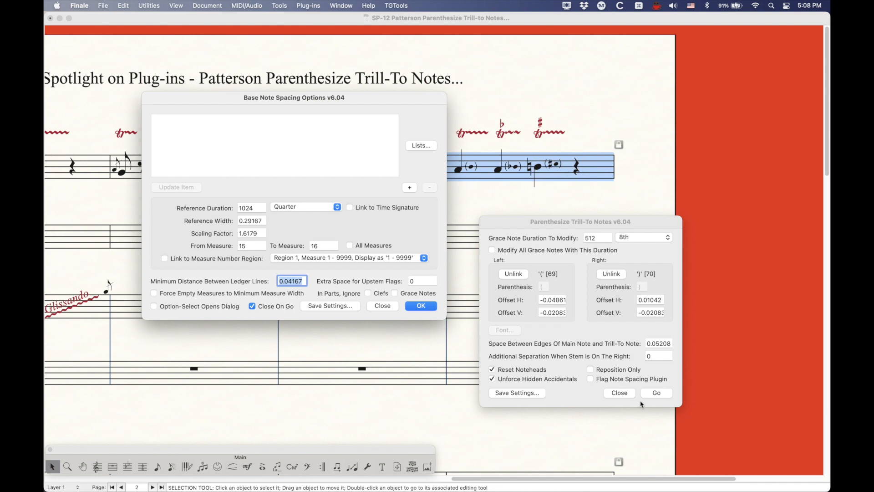
click(570, 226)
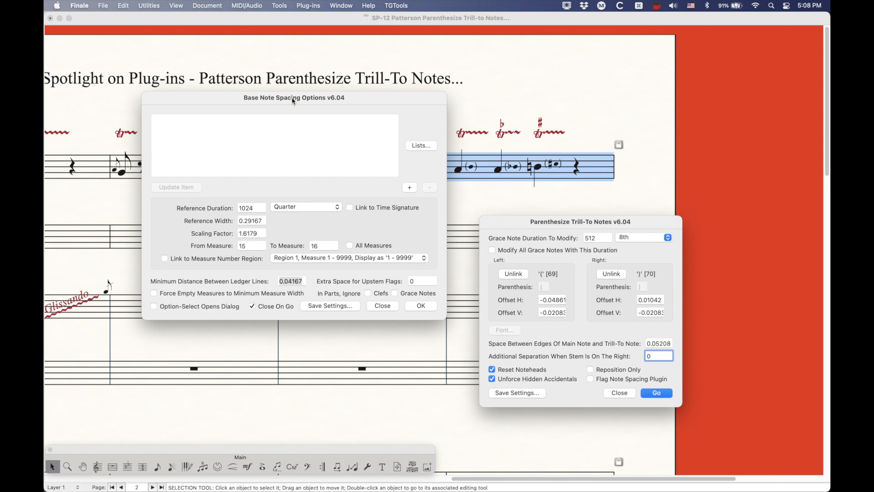
click(214, 100)
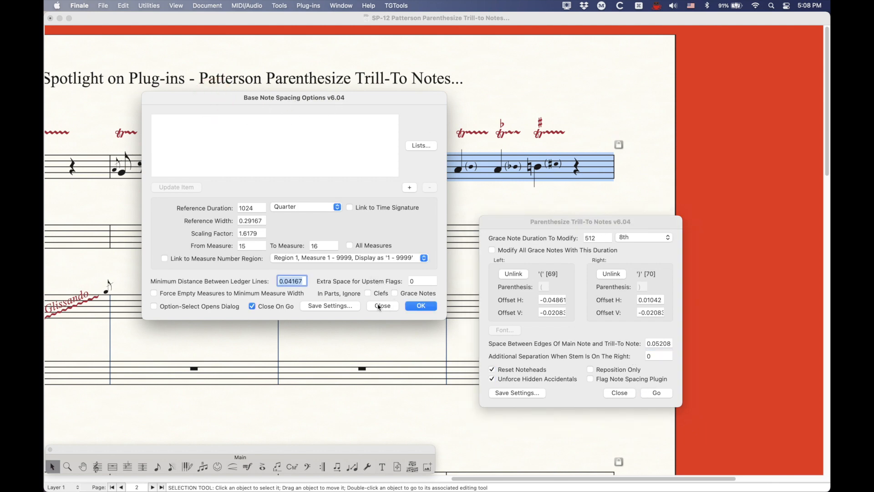
click(652, 368)
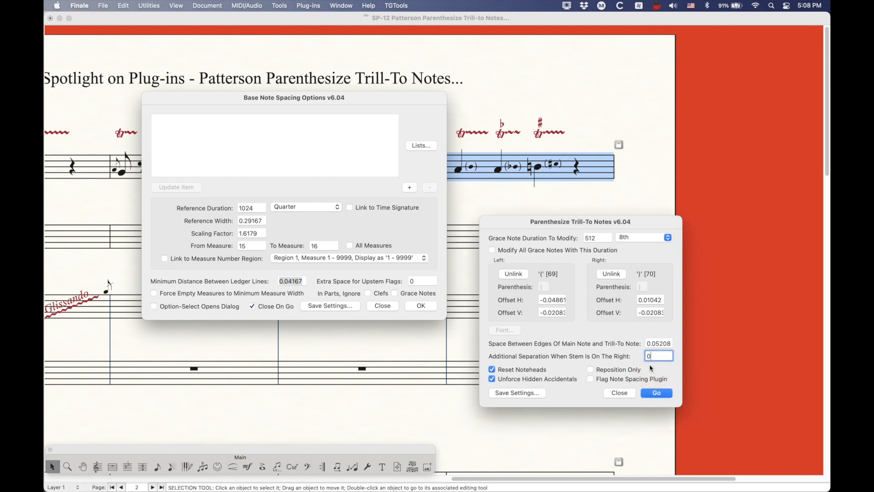
click(276, 97)
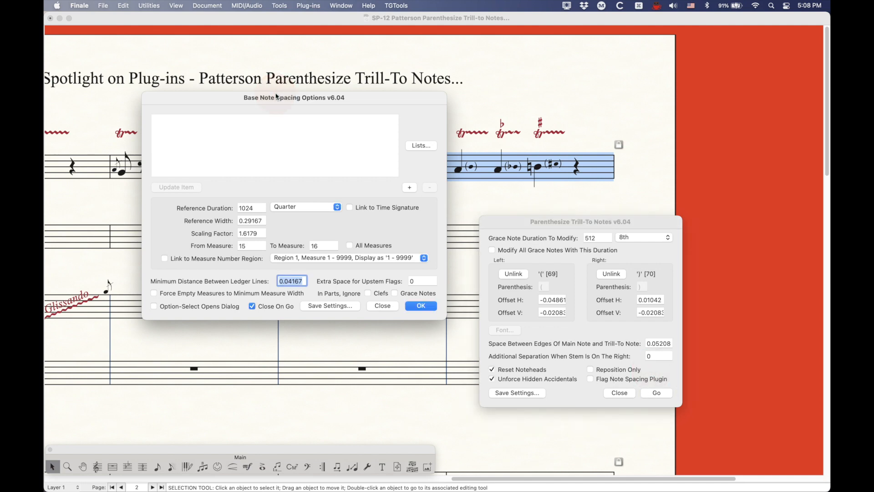
click(385, 306)
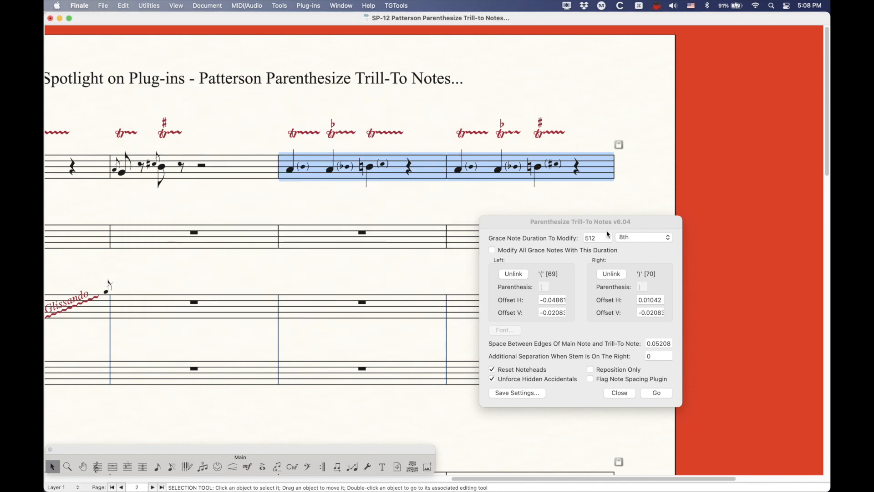
- Examine the plug-in's Save Settings options and the list of Patterson plug-ins without saving a setting
drag(589, 223, 562, 217)
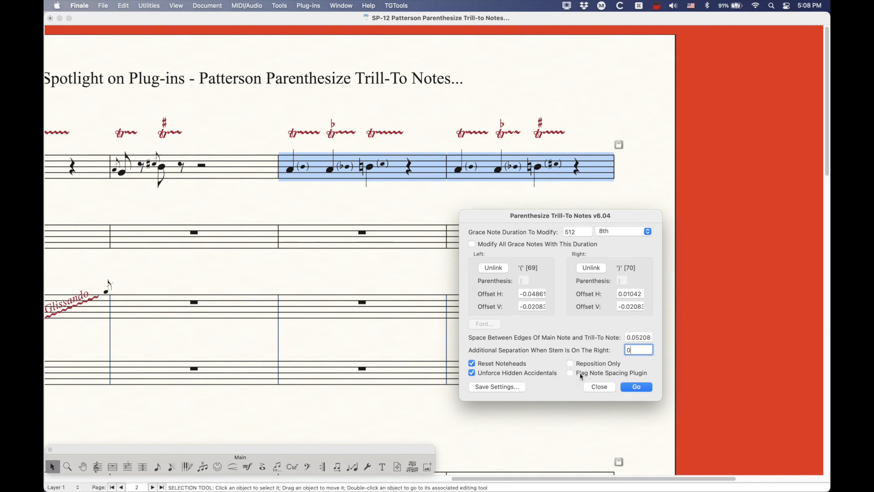
click(517, 389)
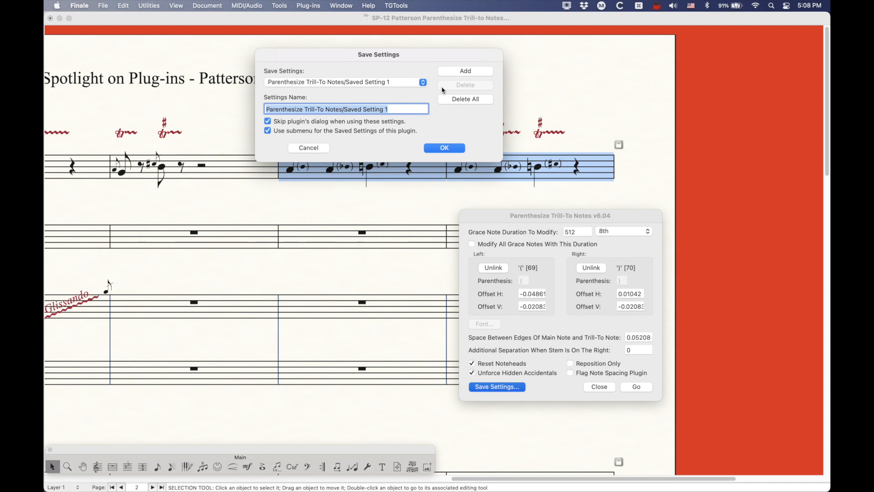
click(340, 82)
click(333, 54)
click(303, 146)
click(309, 5)
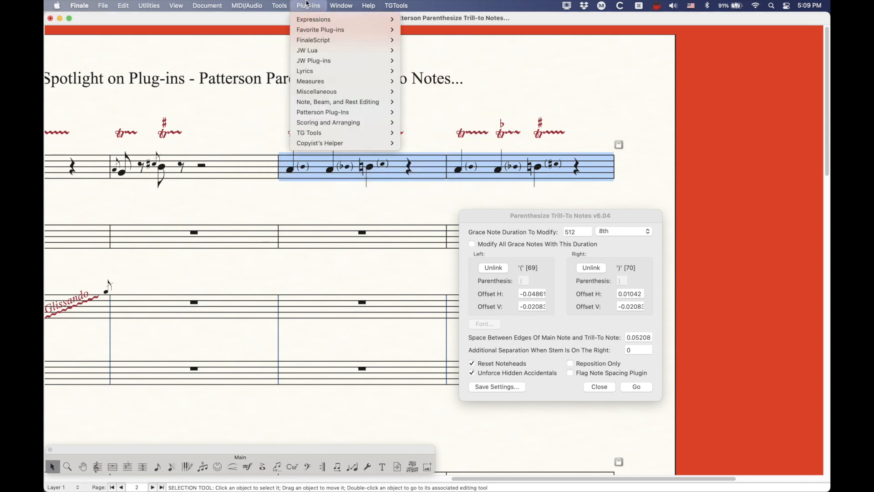
mouse_move(346, 112)
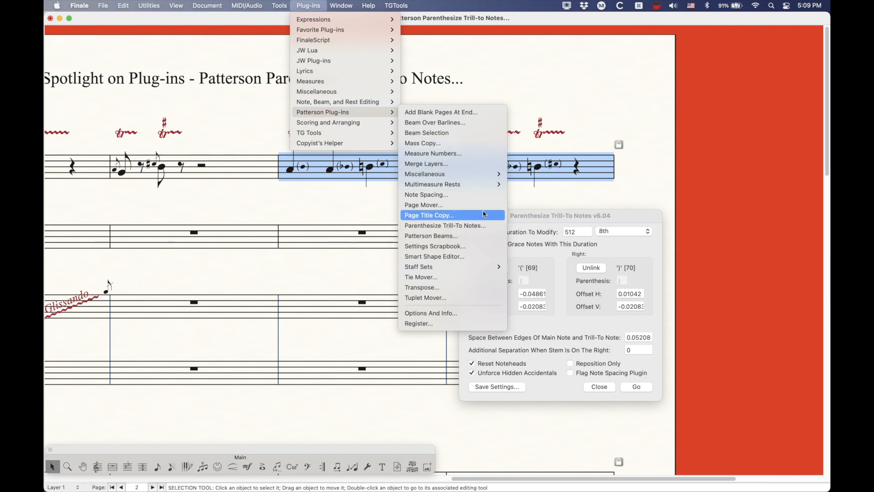
click(577, 219)
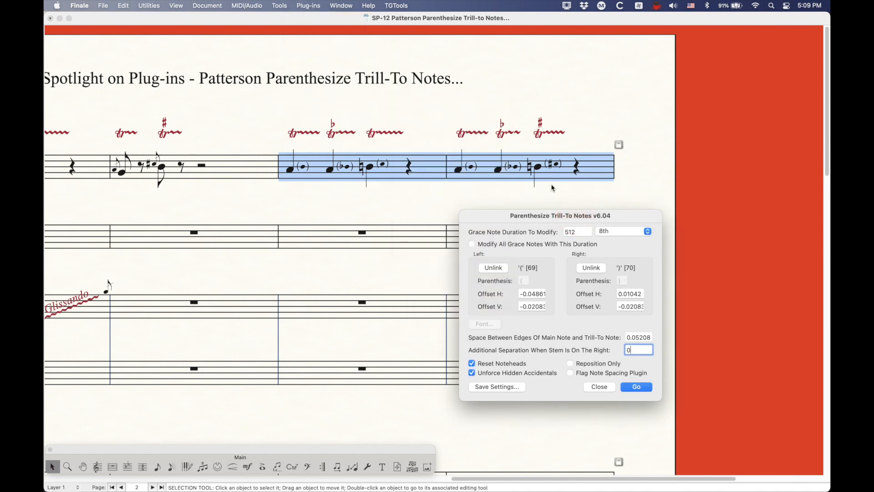
- Select measure 13 in the upper piano staff, containing the trills and glissando, keeping the plug-in dialog open
double_click(636, 349)
drag(494, 215, 496, 210)
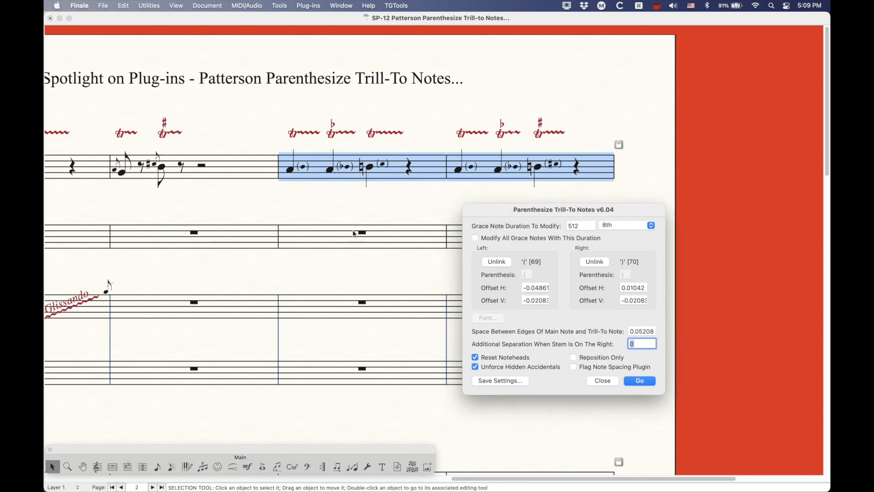
scroll(355, 234, left, 5)
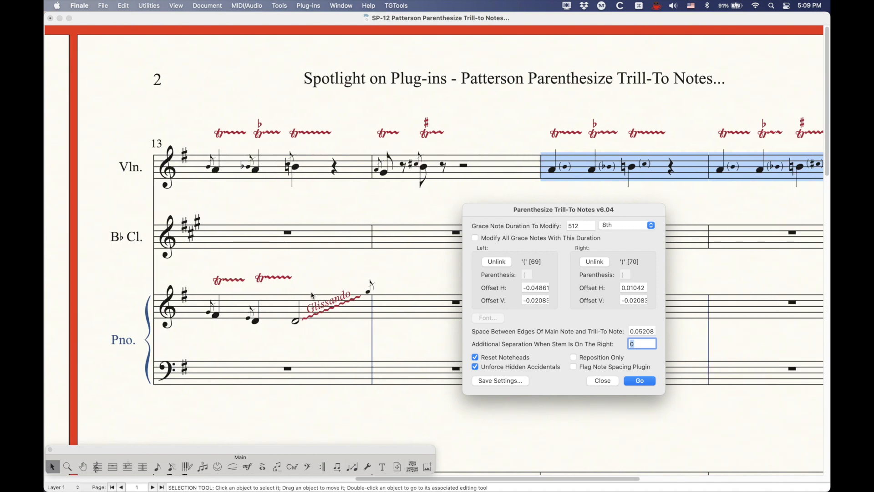
scroll(312, 295, down, 1)
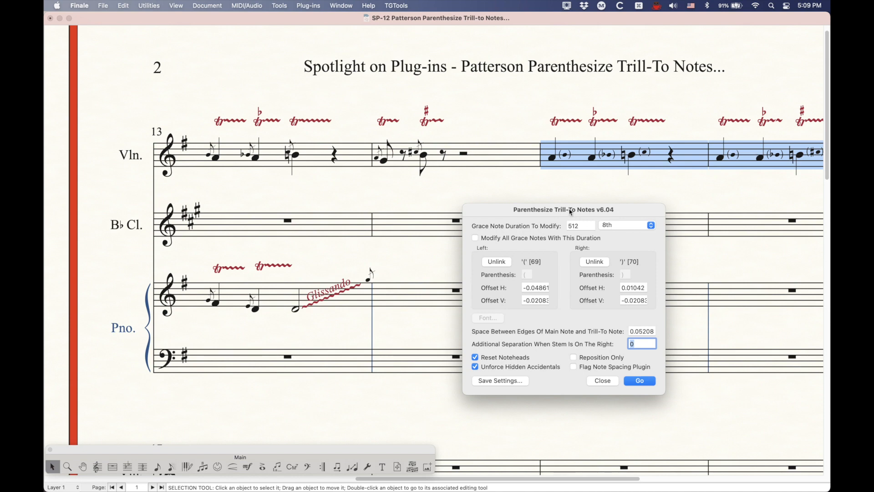
drag(570, 209, 570, 209)
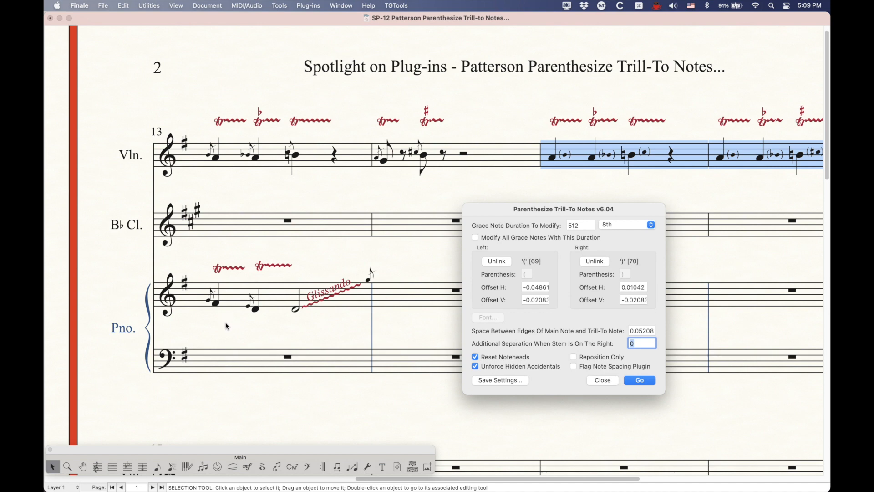
scroll(230, 325, right, 2)
click(271, 299)
click(265, 297)
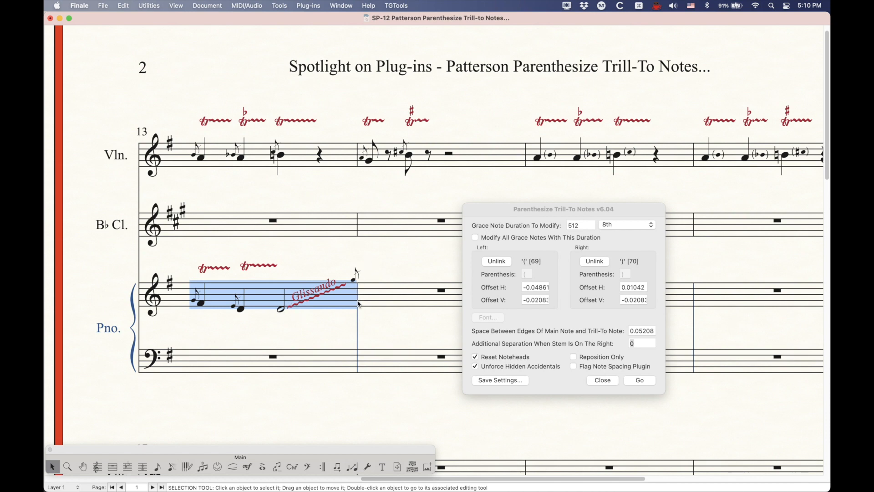
scroll(322, 355, right, 5)
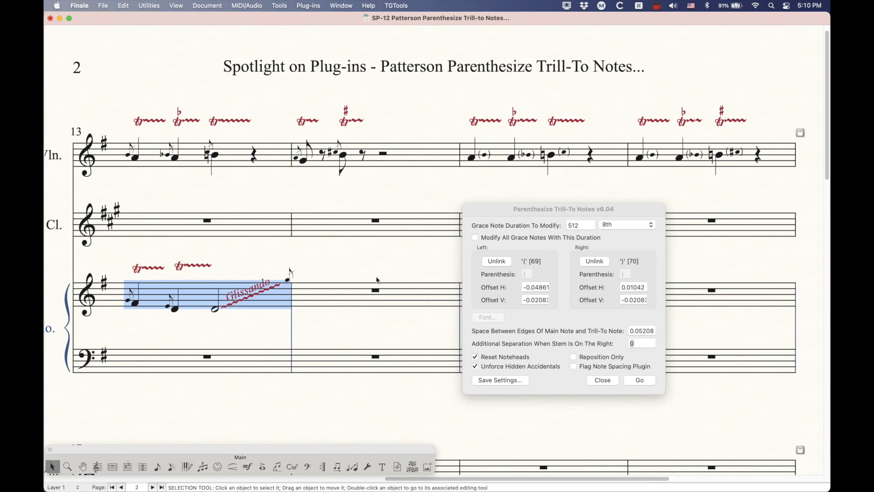
scroll(357, 328, left, 6)
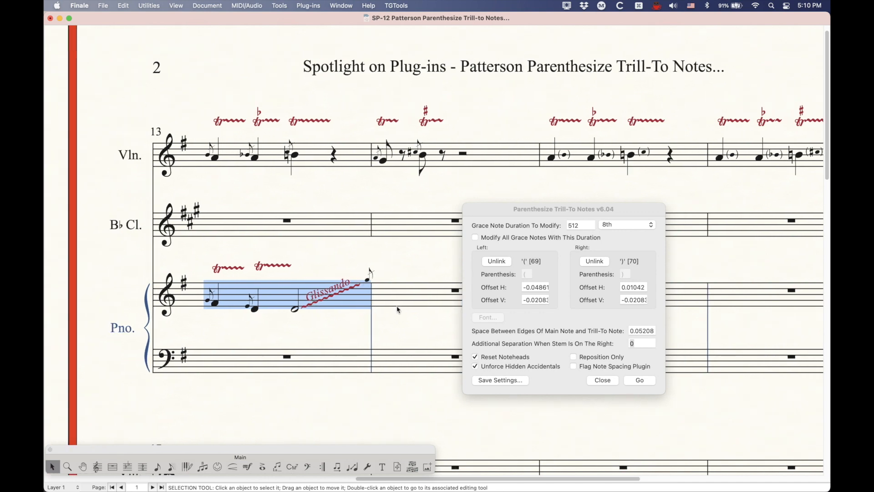
scroll(382, 316, right, 3)
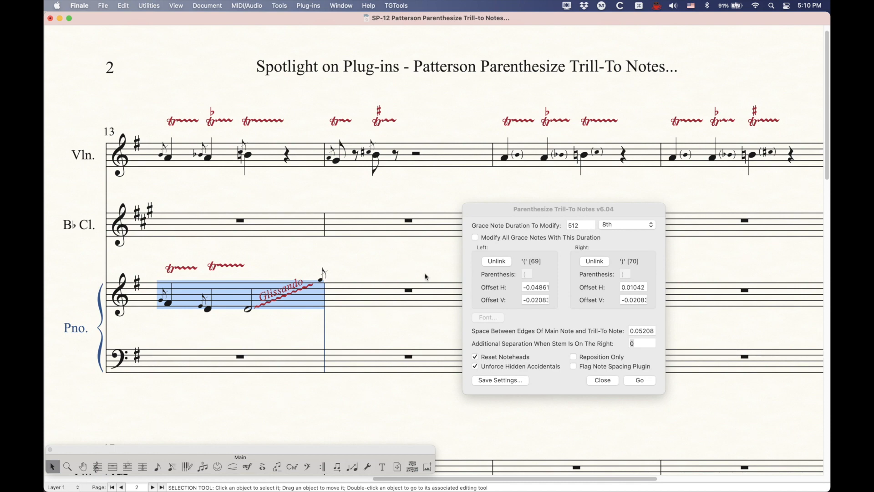
- Set the additional right-stem separation to .04, try parenthesizing the trill-to grace notes in piano measure 13, and undo the result
click(491, 239)
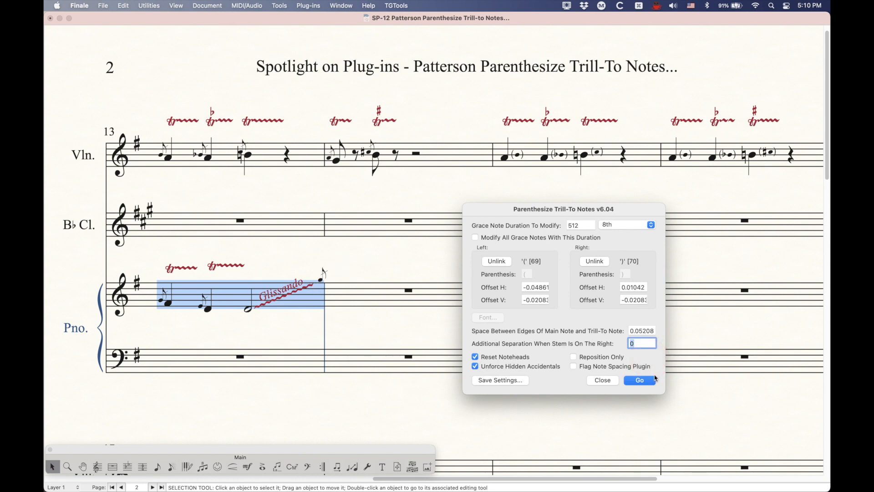
click(641, 381)
key(cmd+z)
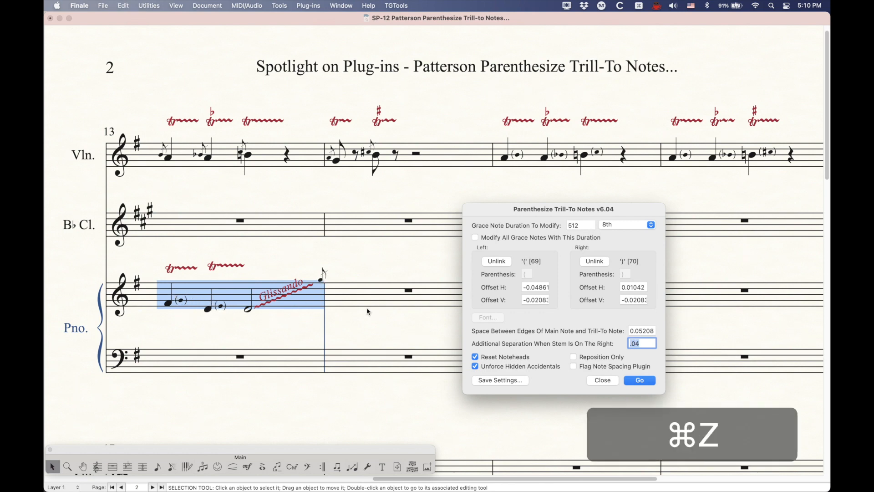
click(389, 271)
key(cmd+z)
- Enable modifying all grace notes with the 8th-note duration for piano measure 13
click(530, 216)
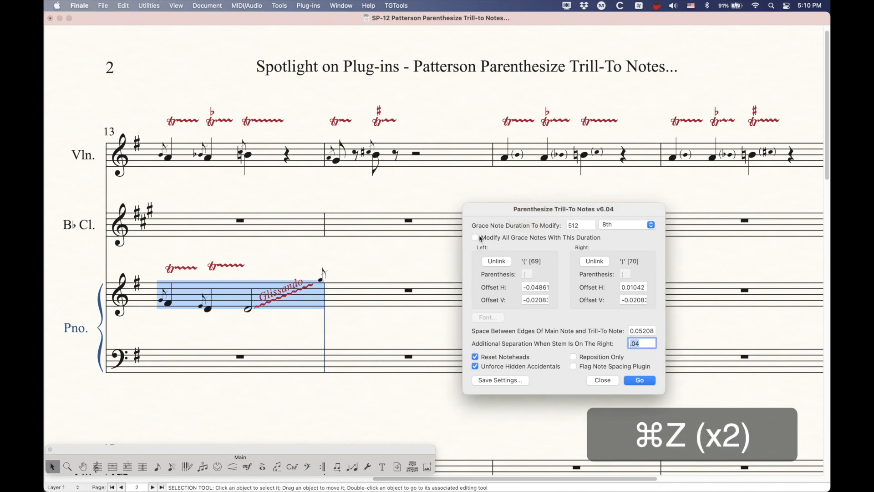
click(477, 237)
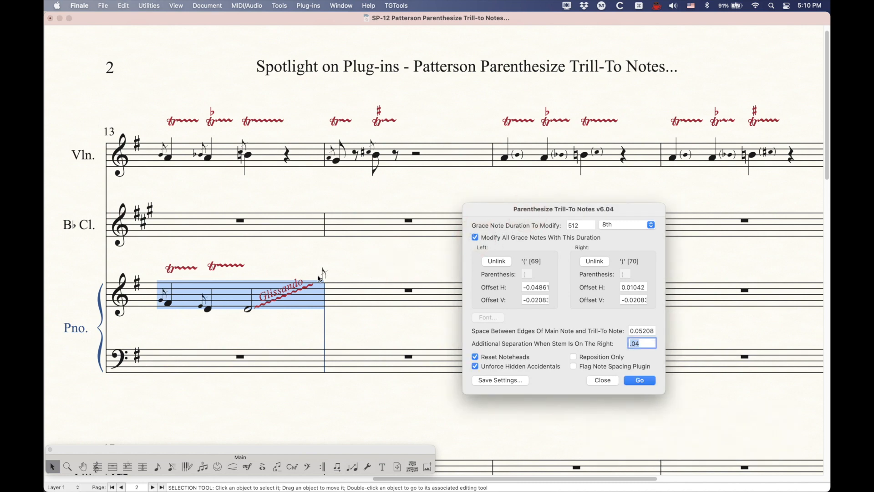
- Parenthesize all 8th-note grace notes in piano measure 13, including the glissando's end note, and clear the measure selection
click(642, 380)
click(301, 290)
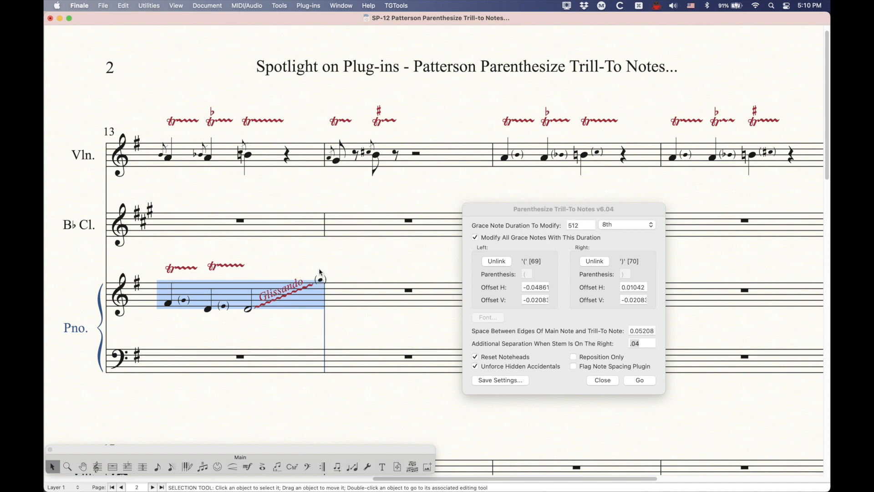
click(288, 257)
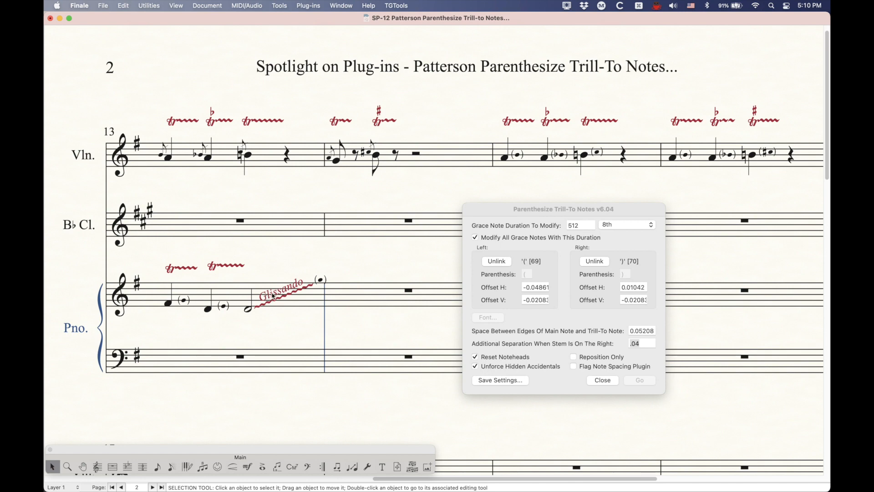
click(494, 212)
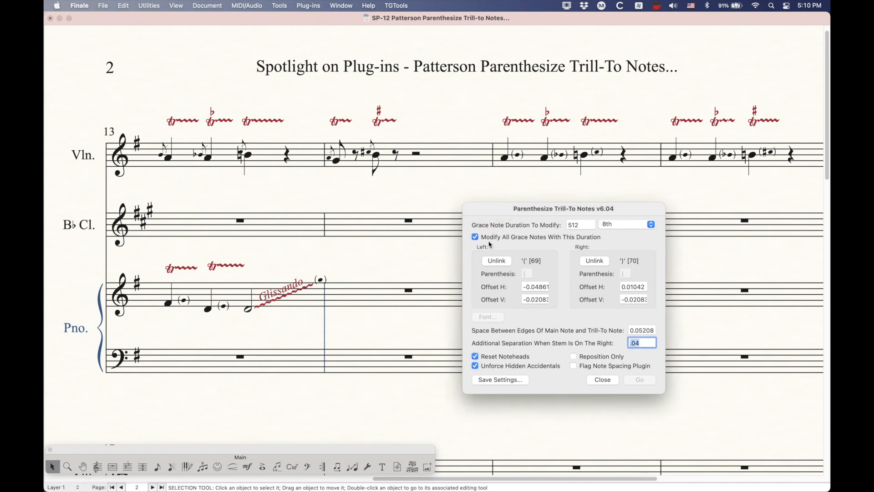
click(287, 270)
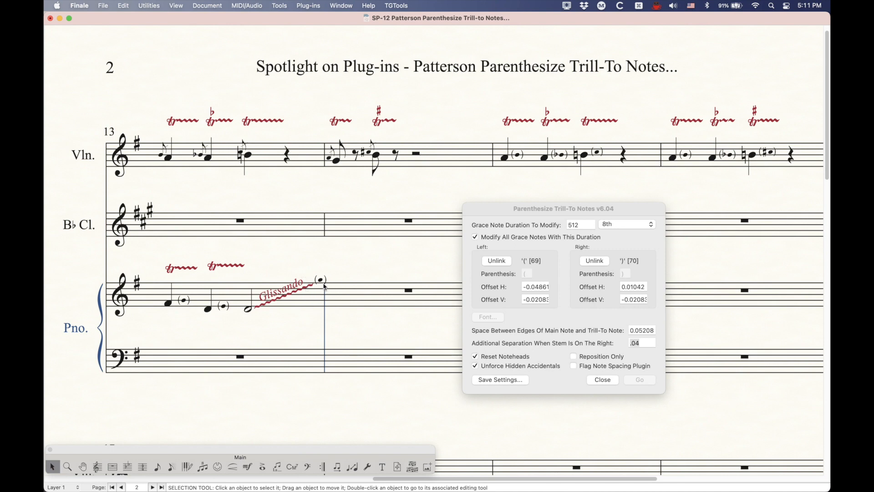
click(523, 210)
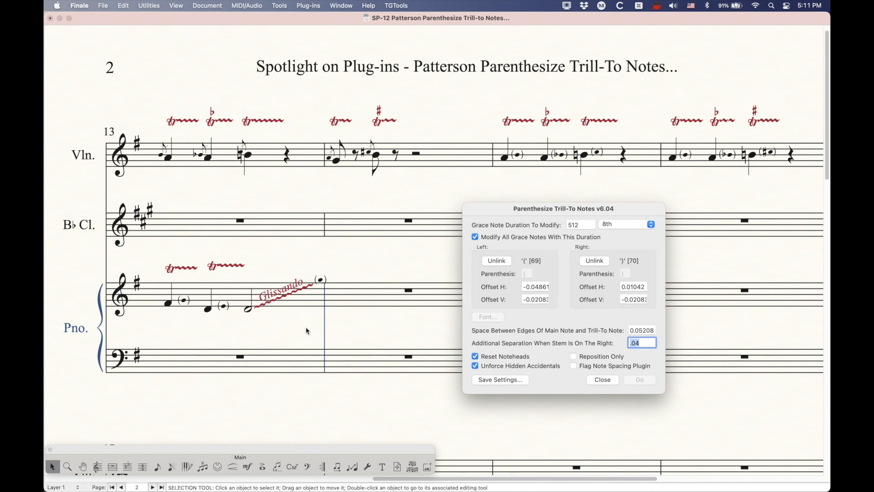
- Review the trill-to notes across both score pages, with the plug-in dialog moved aside
scroll(357, 331, left, 3)
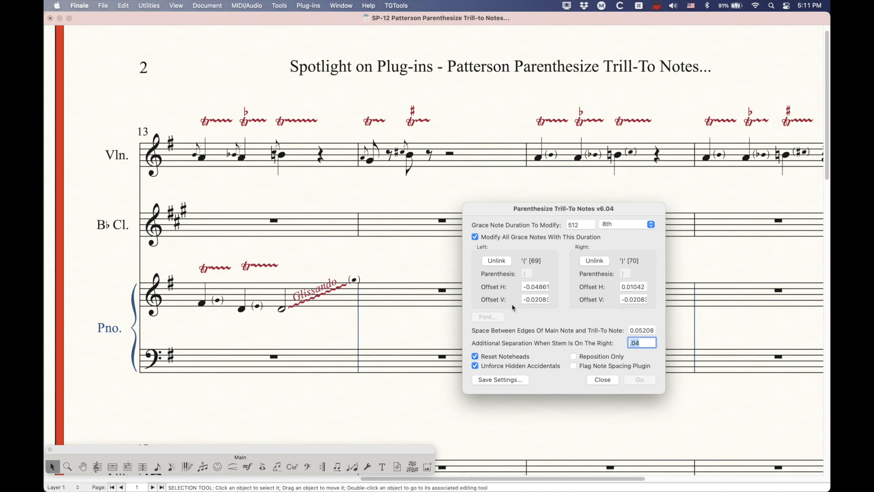
drag(509, 214, 501, 210)
key(super+minus)
key(super+minus)
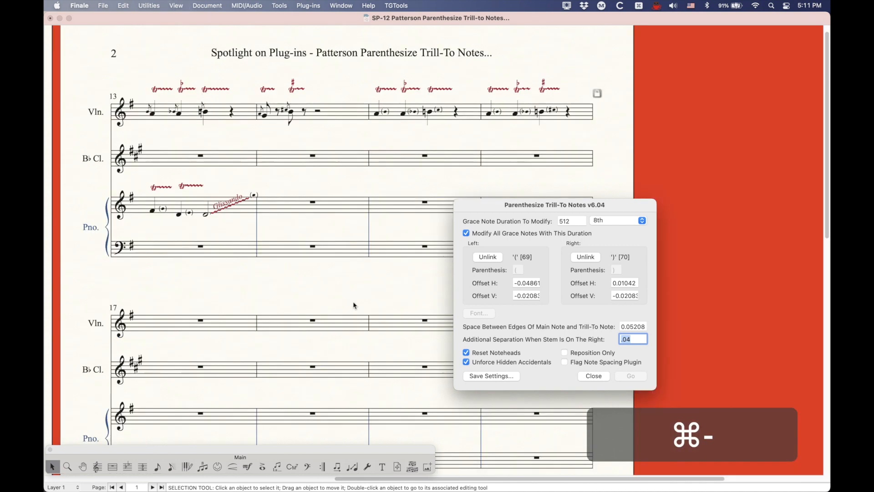
key(super+minus)
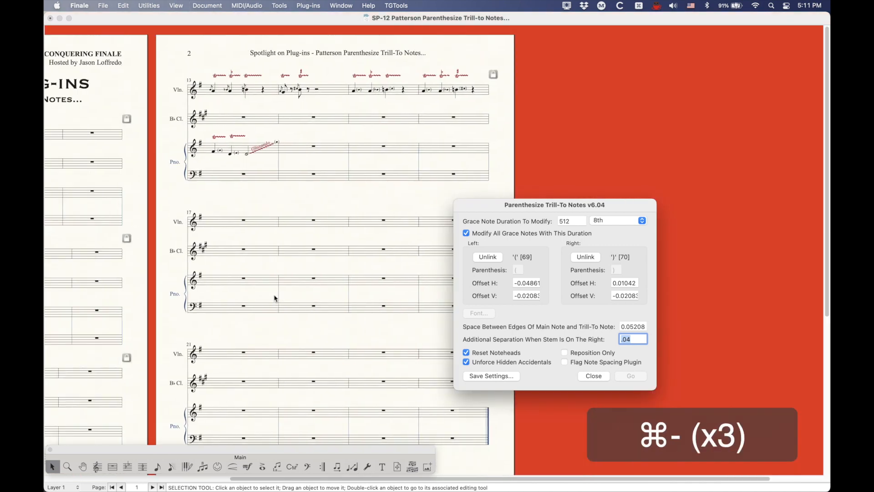
scroll(275, 297, left, 5)
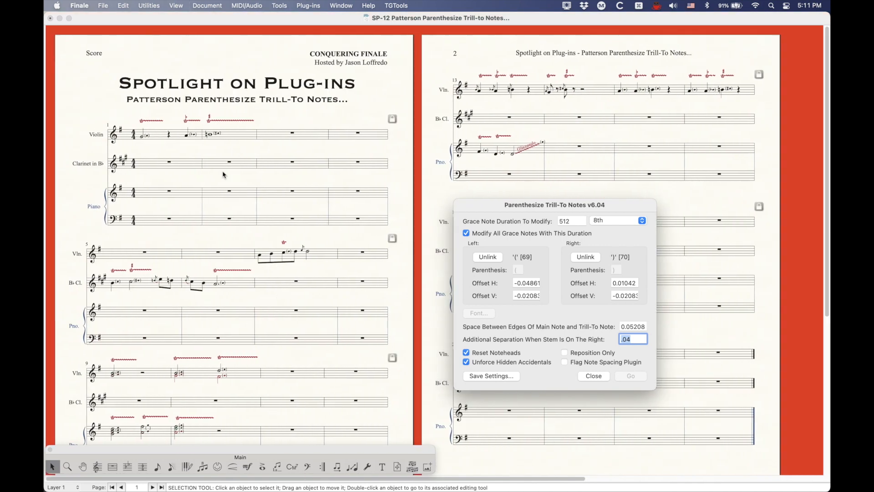
drag(575, 207, 610, 212)
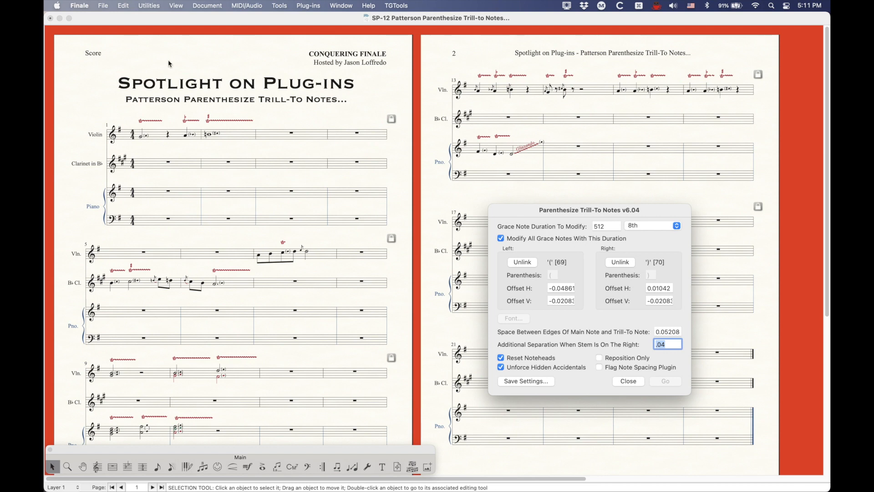
- Try the Keep Current grace note spacing in the document's Music Spacing options, cancelling the change
key(alt+super+a)
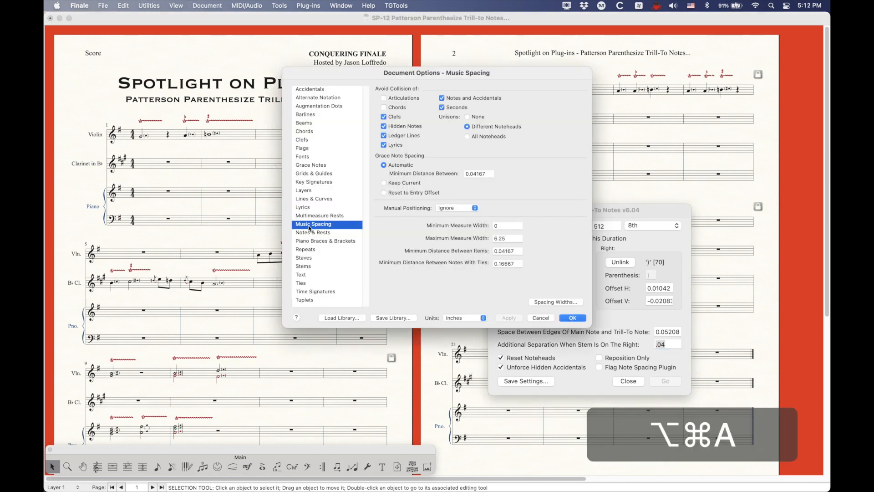
click(391, 183)
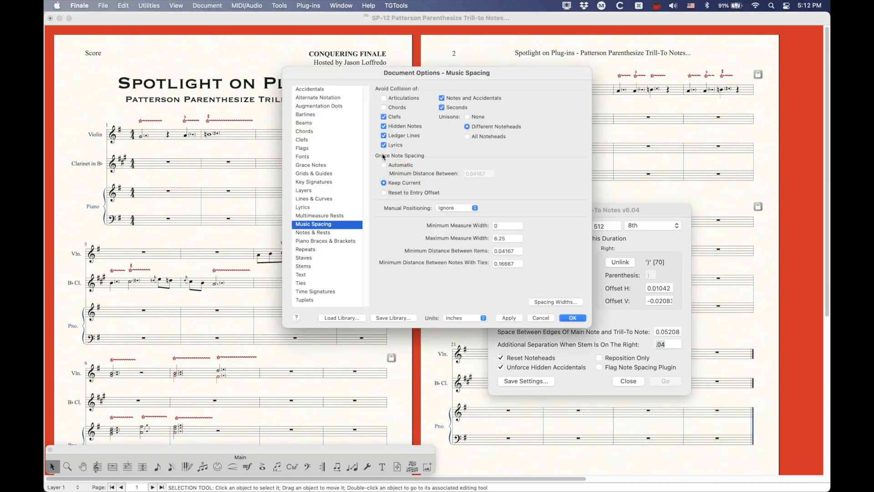
click(540, 318)
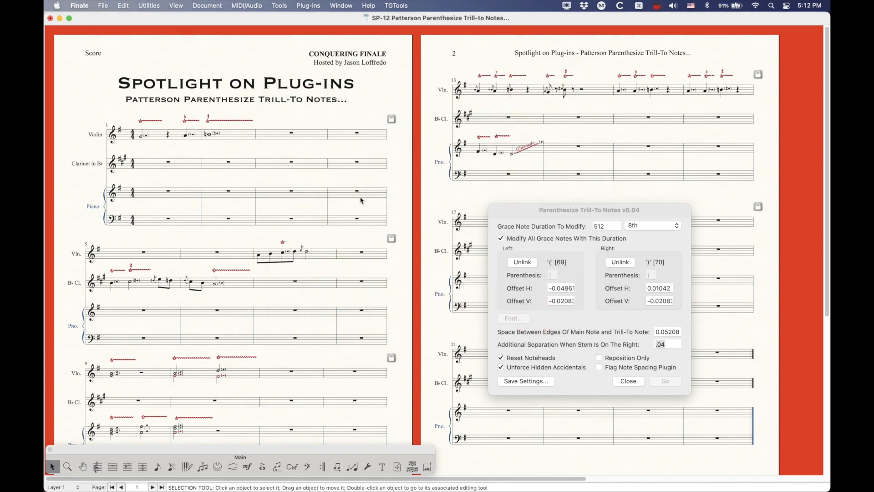
- Check the Automatic Music Spacing setting in the Edit preferences without changing anything
scroll(357, 196, down, 1)
key(super+comma)
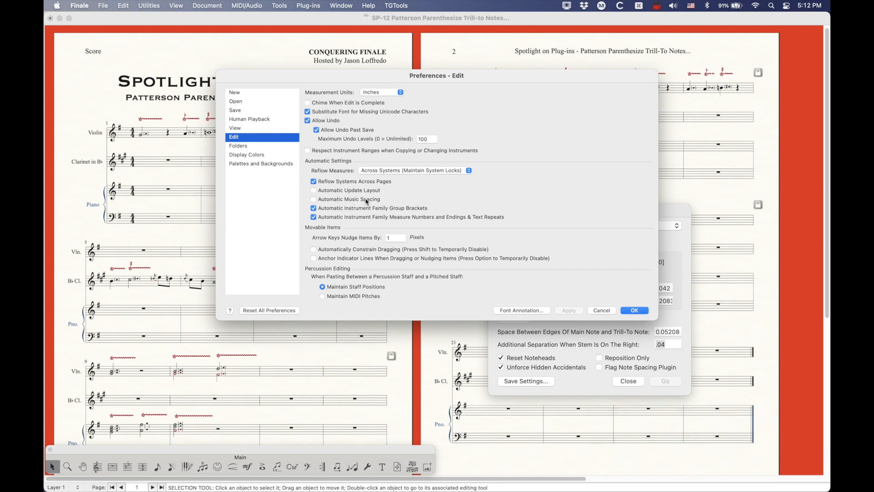
click(602, 311)
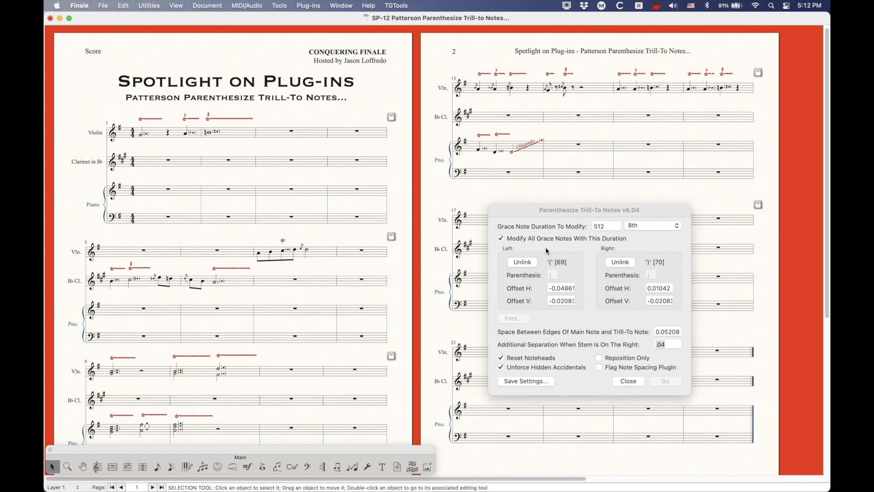
- Examine the available grace note durations in the plug-in, keep 8th, and close the Parenthesize Trill-To Notes dialog
click(563, 208)
click(660, 228)
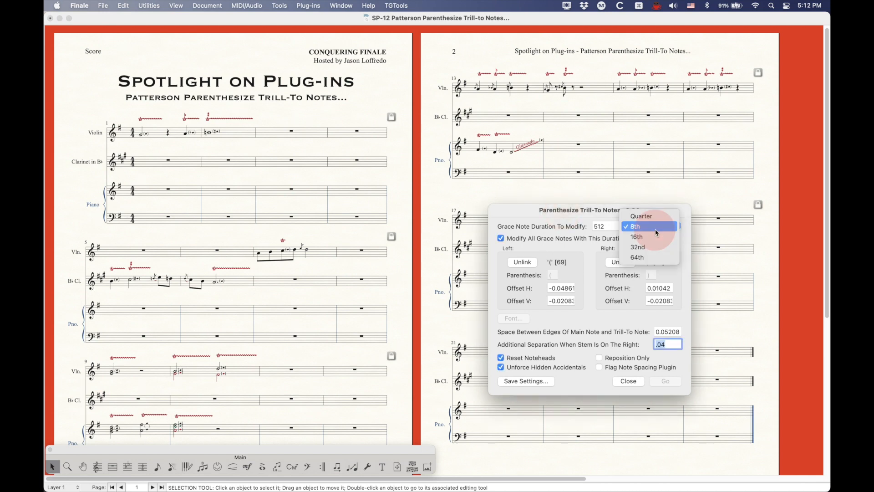
click(543, 213)
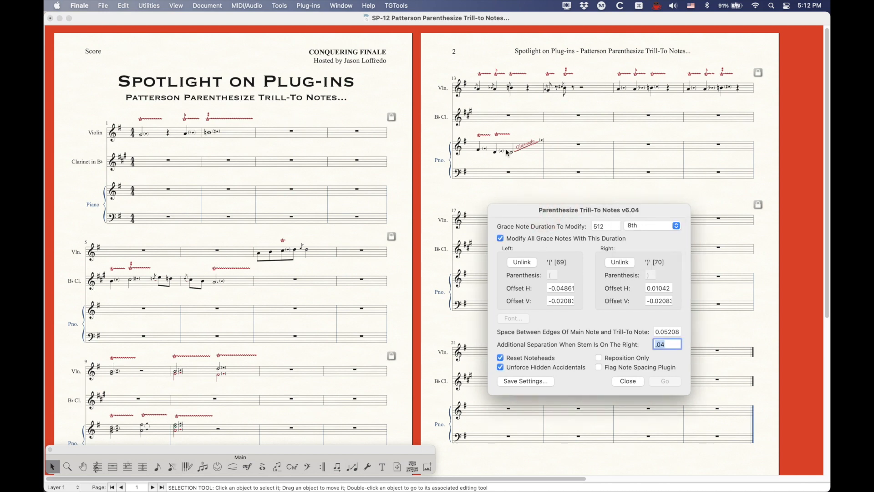
click(618, 383)
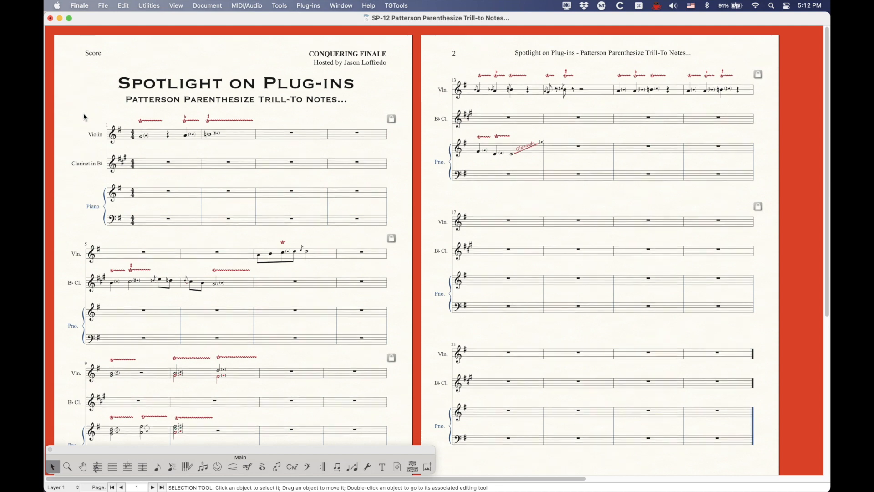